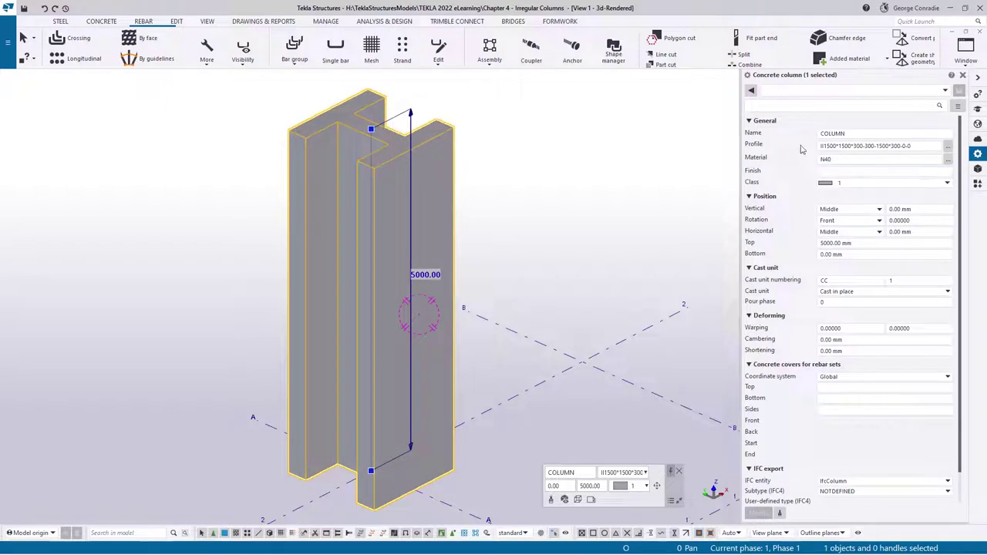
# Inspect the selected H-shaped column's profile dimensions in the profile catalogue without changing them, and deselect the column.
pyautogui.click(948, 148)
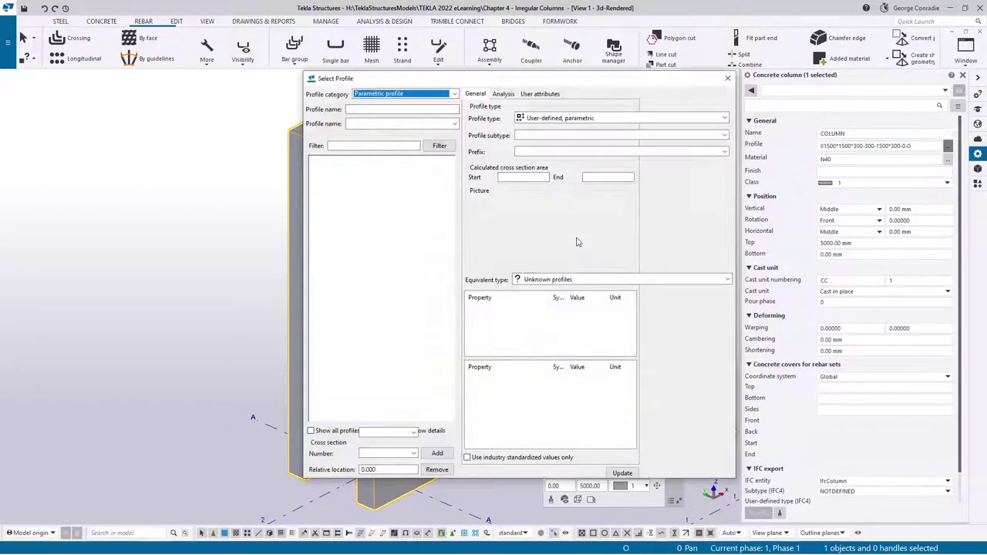
pyautogui.moveTo(523, 81); pyautogui.dragTo(457, 80)
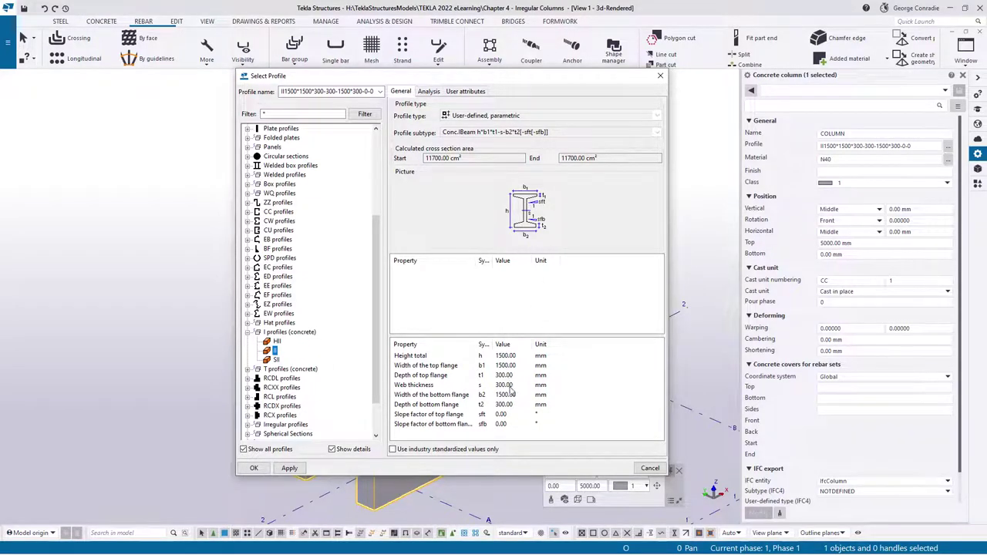
pyautogui.click(660, 77)
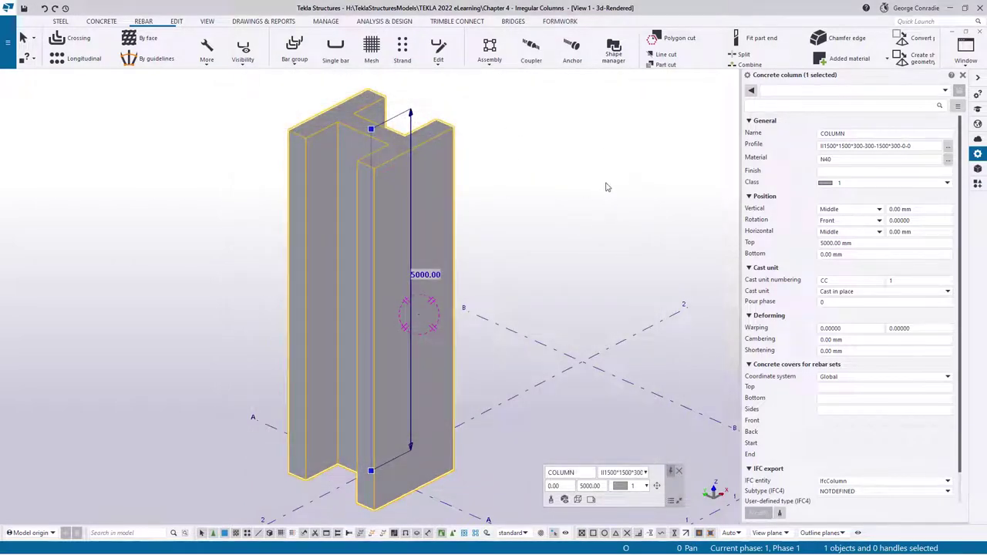
pyautogui.click(551, 214)
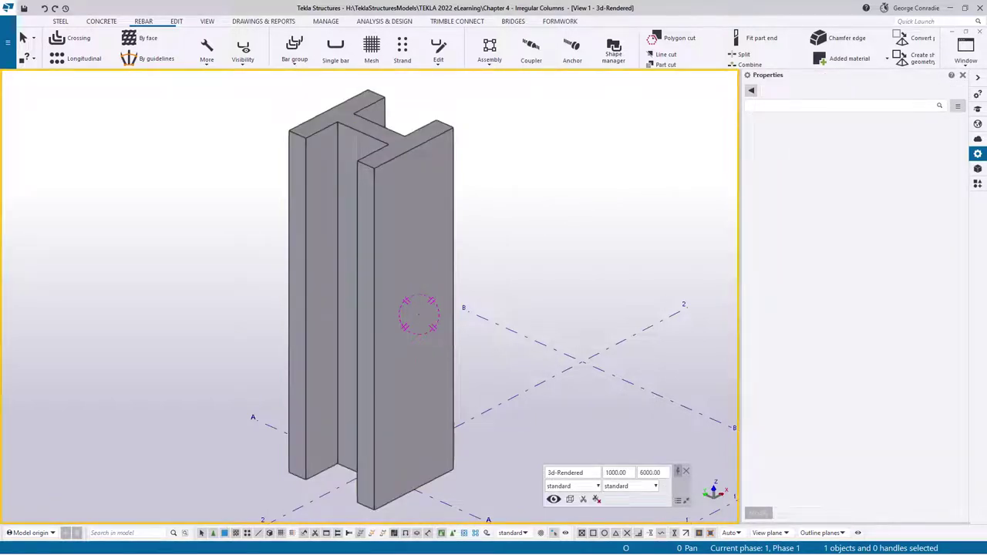
# Study the reference image of the target rebar for the H-shaped column, including bar sizes, spacings, cogs and laps.
pyautogui.moveTo(986, 9)
pyautogui.mouseDown()
pyautogui.moveTo(555, 11)
pyautogui.moveTo(527, 27)
pyautogui.mouseUp()
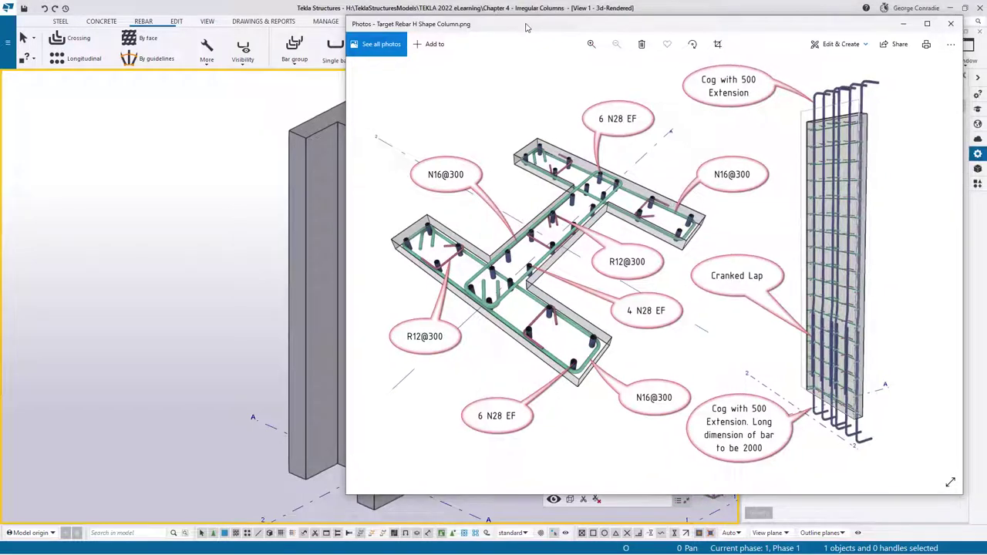
pyautogui.moveTo(656, 29); pyautogui.dragTo(455, 37)
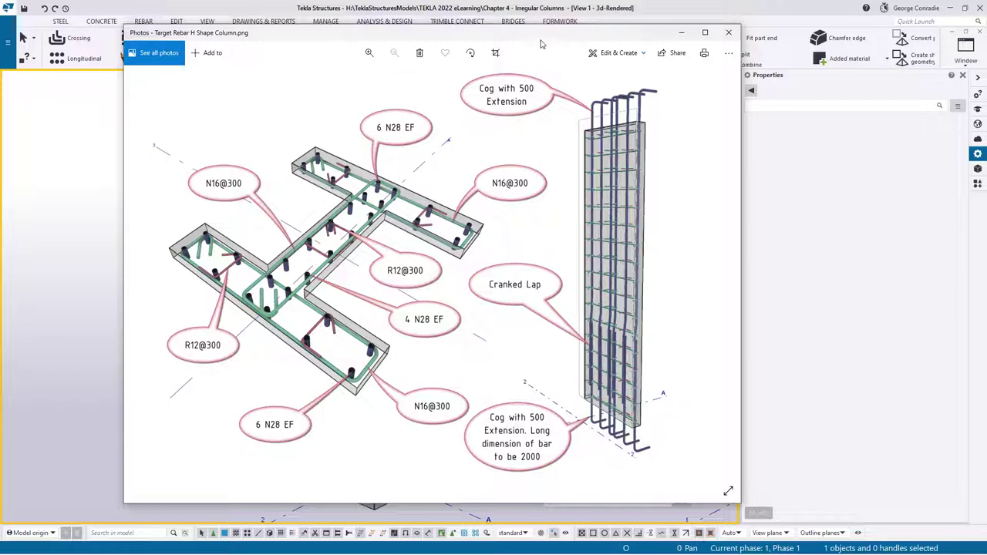
pyautogui.moveTo(540, 39); pyautogui.dragTo(986, 56)
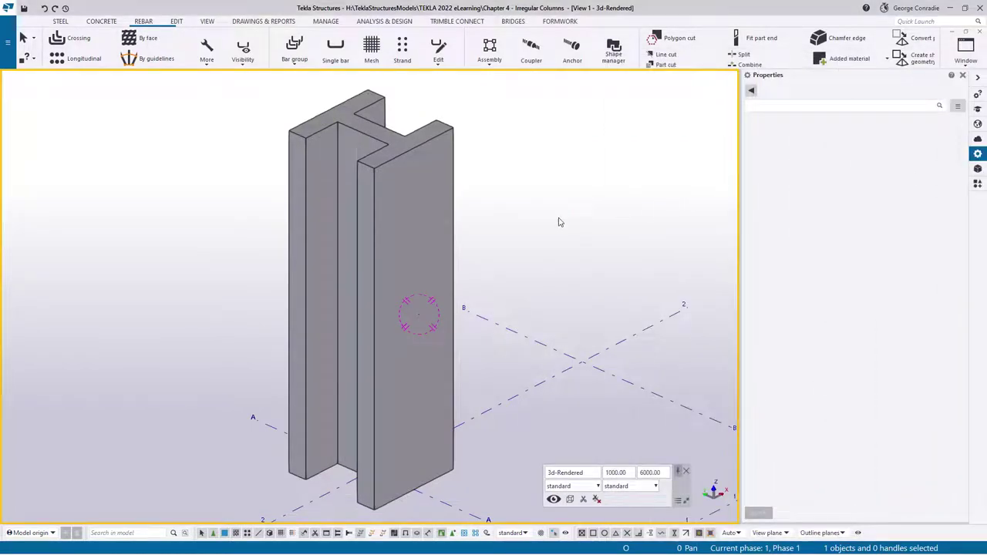
# Switch the 3d-Rendered view to a plane view looking down on the whole column.
pyautogui.moveTo(559, 223); pyautogui.dragTo(546, 224, button='middle')
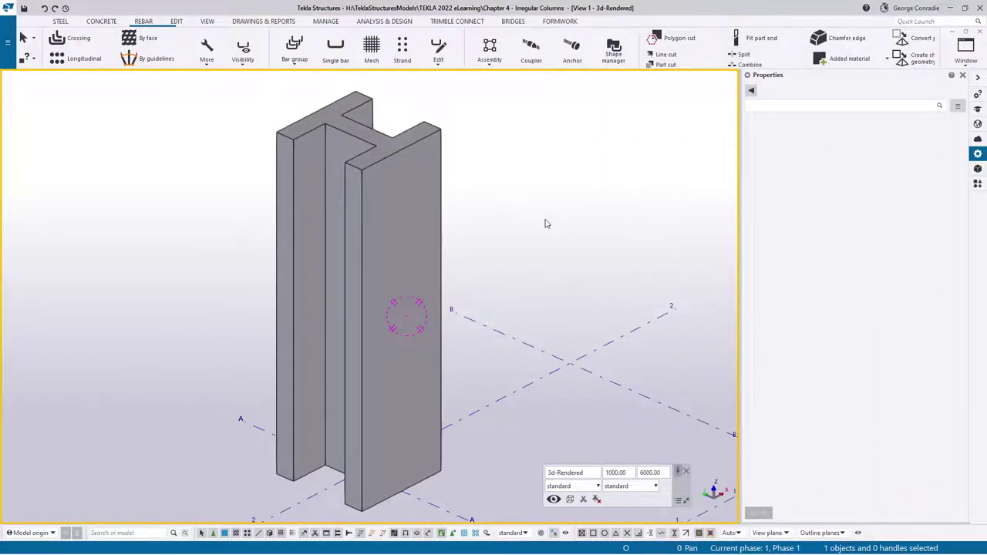
pyautogui.hotkey('ctrl', 'p')
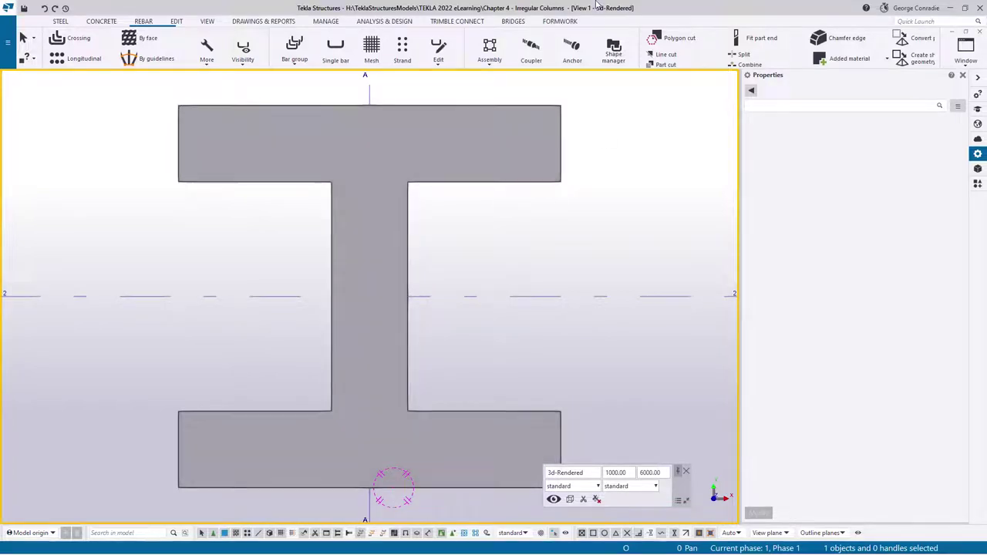
pyautogui.scroll(-3, 473, 241)
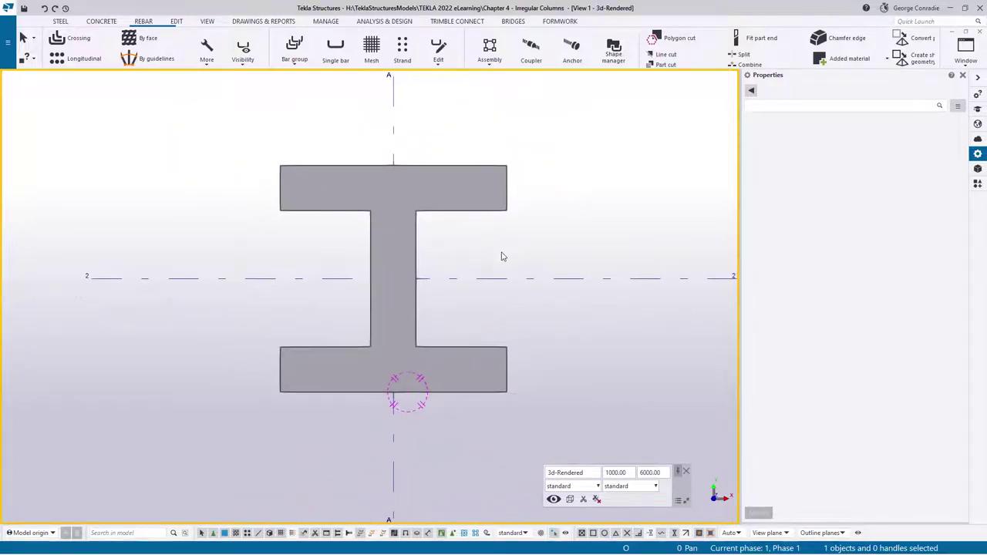
# Make the named views Elevation Grid 2, Elevation Grid A, Plan +0 and Plan +5000 visible.
pyautogui.click(207, 21)
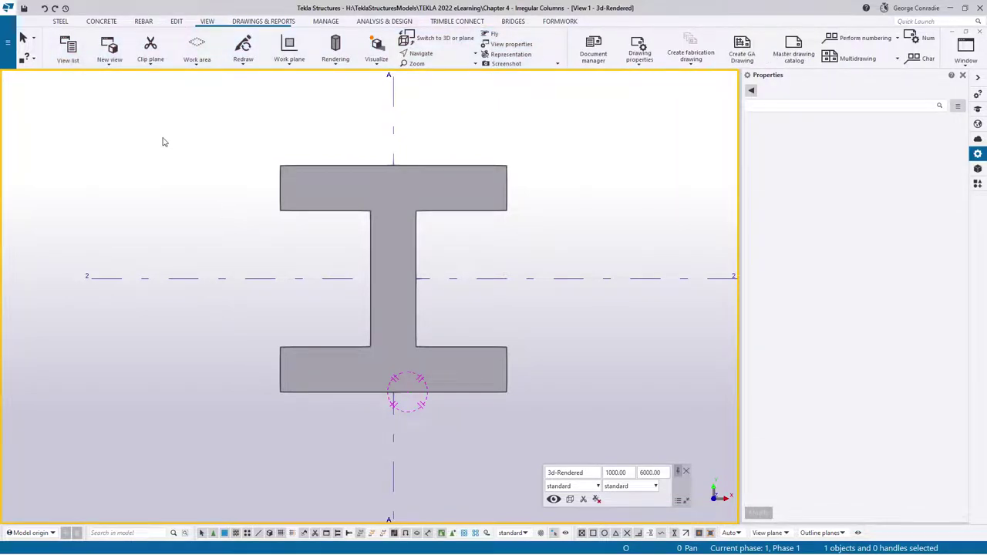
pyautogui.click(69, 54)
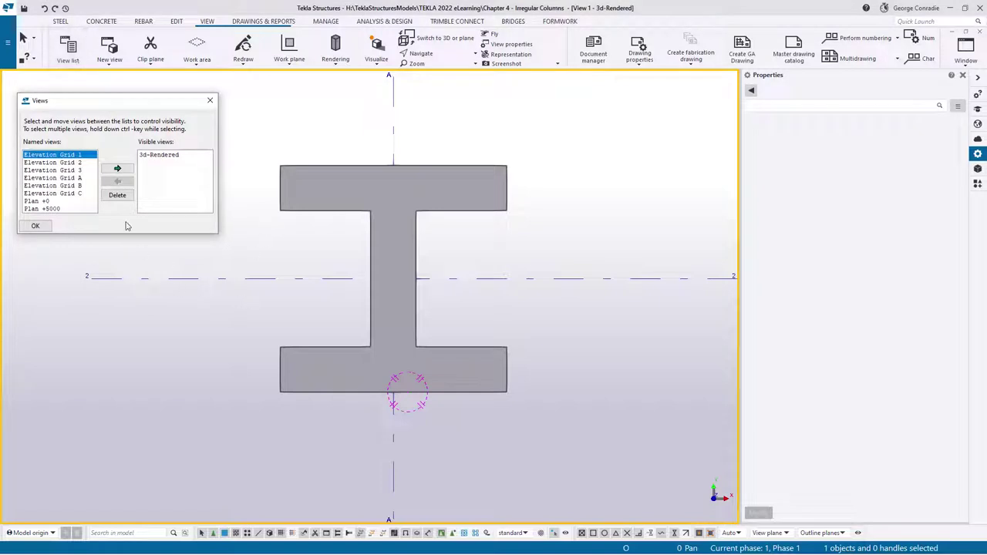
pyautogui.click(78, 163)
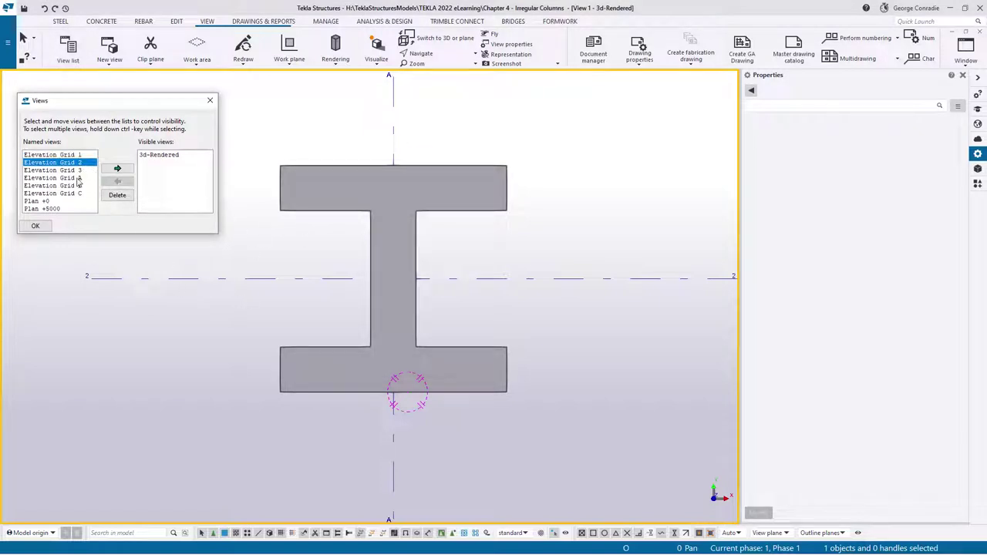
pyautogui.keyDown('ctrl'); pyautogui.click(78, 179); pyautogui.keyUp('ctrl')
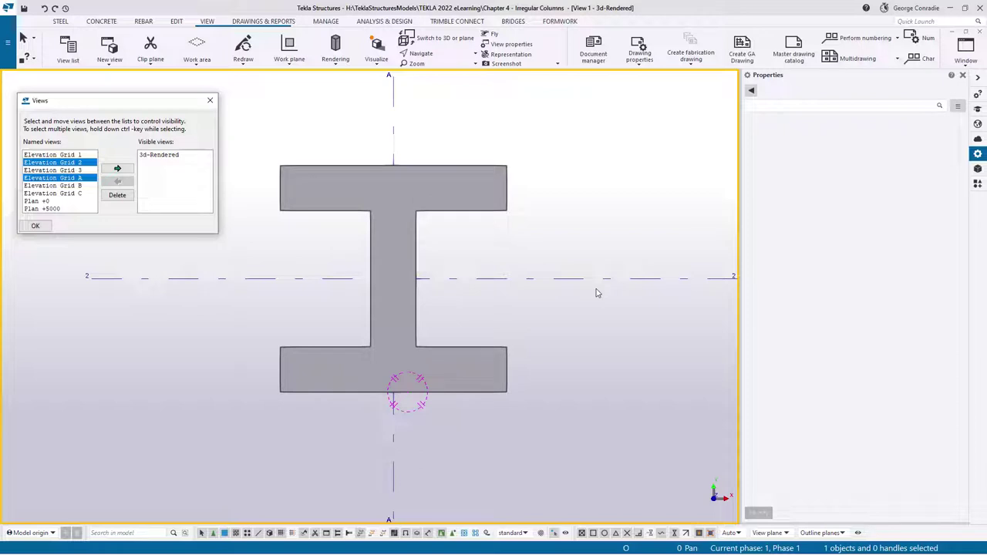
pyautogui.keyDown('ctrl'); pyautogui.click(46, 202); pyautogui.keyUp('ctrl')
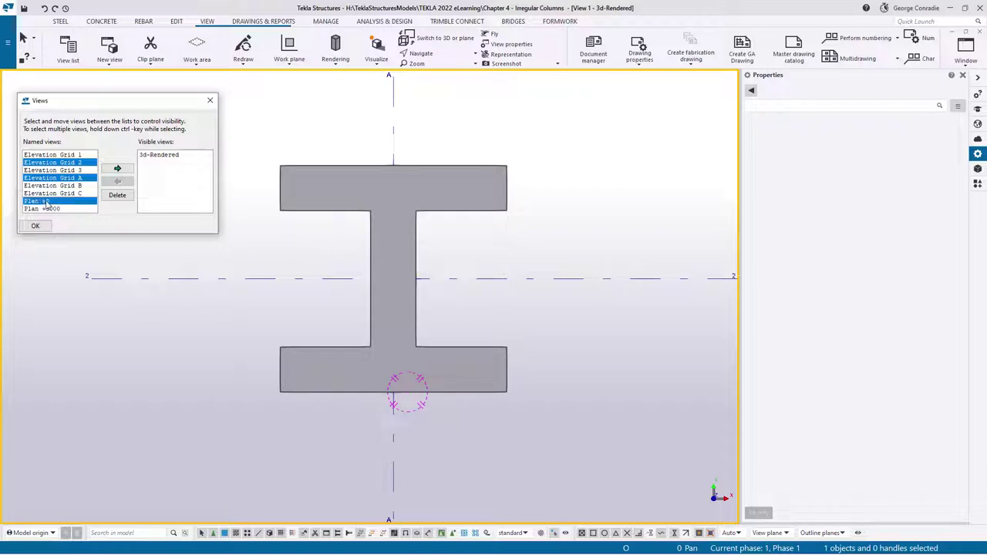
pyautogui.keyDown('ctrl'); pyautogui.click(53, 209); pyautogui.keyUp('ctrl')
pyautogui.click(117, 168)
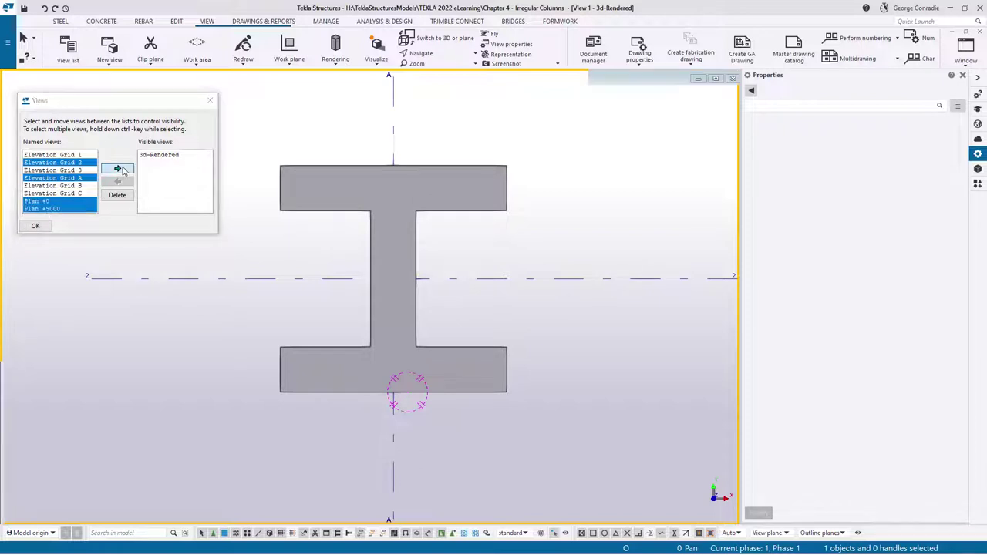
pyautogui.click(210, 100)
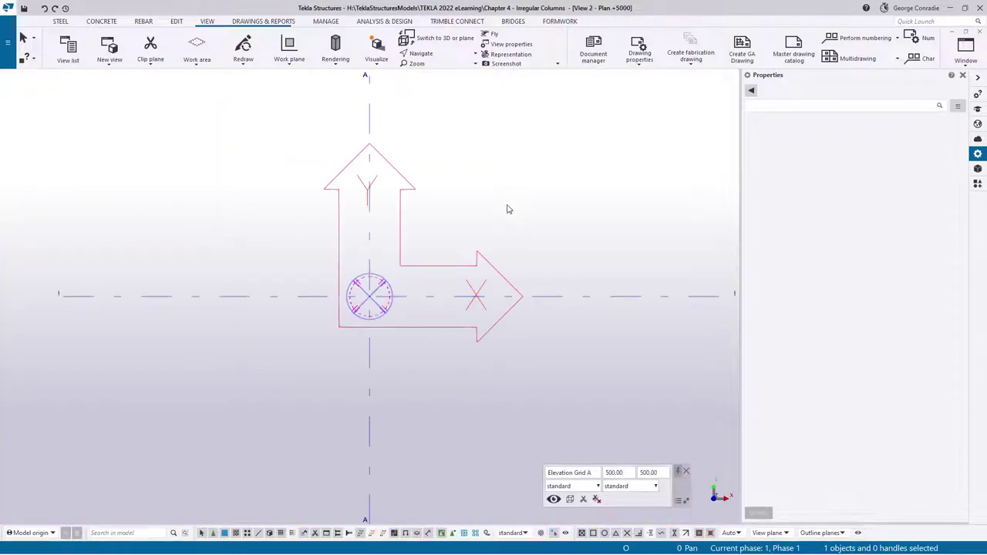
# Fit the work area to the H-shaped column.
pyautogui.click(504, 209)
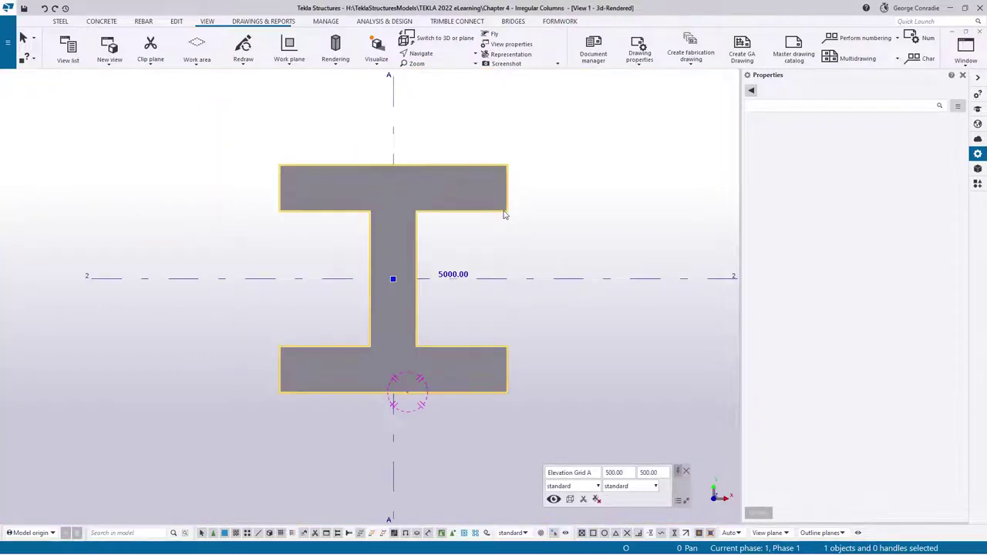
pyautogui.rightClick(505, 210)
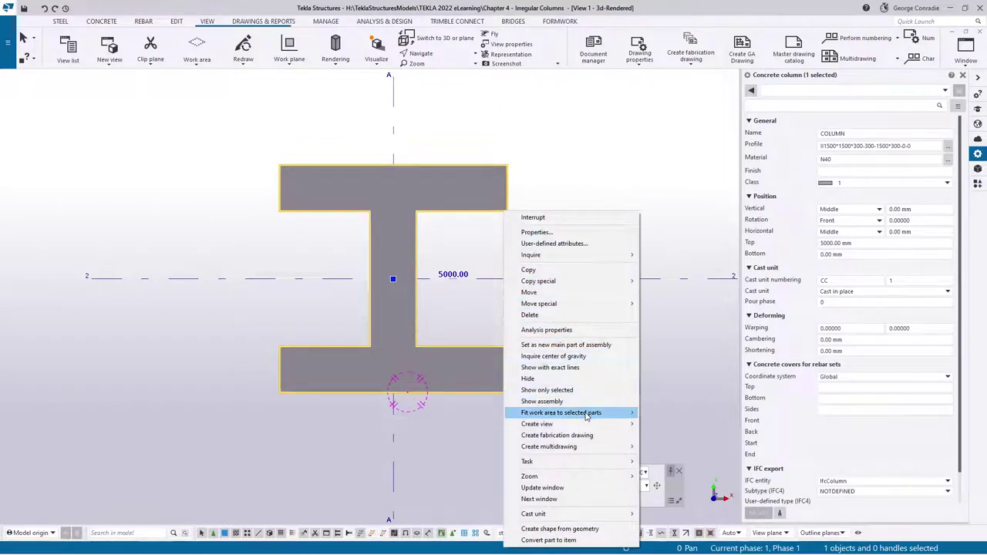
pyautogui.moveTo(590, 413)
pyautogui.click(696, 417)
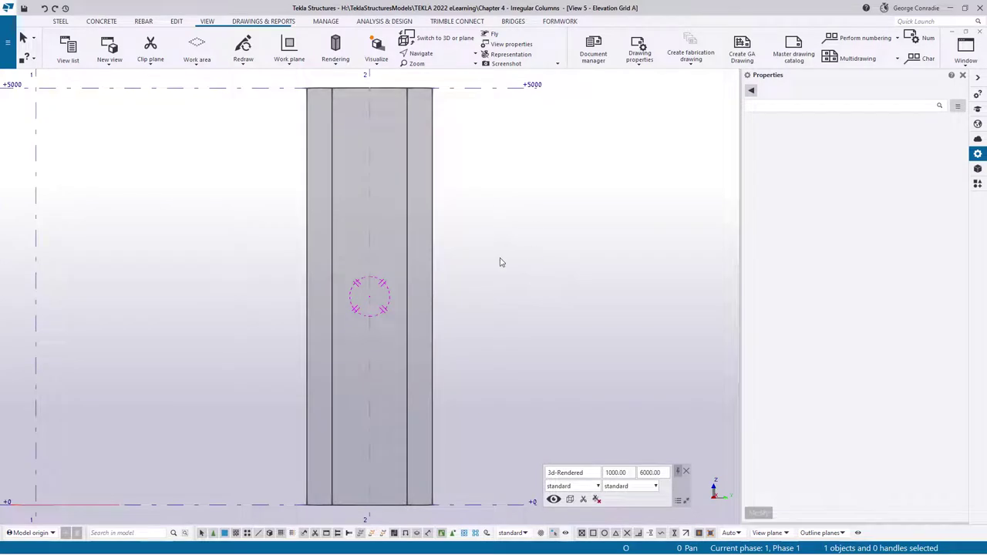
# Go through the elevation views, toggling between plane and 3D, and close the Elevation Grid 2 view.
pyautogui.hotkey('ctrl', 'p')
pyautogui.hotkey('ctrl', 'p')
pyautogui.hotkey('ctrl', 'Tab')
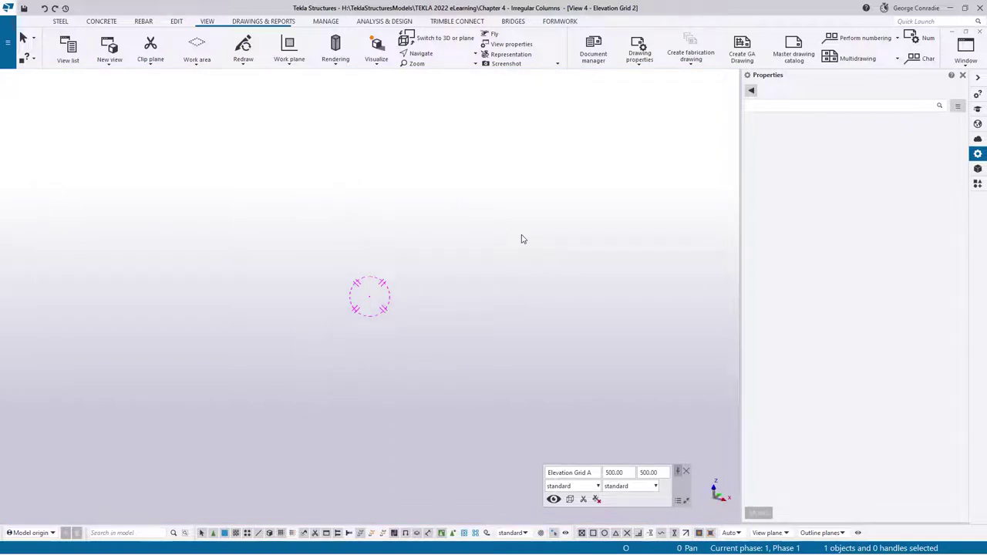
pyautogui.click(978, 33)
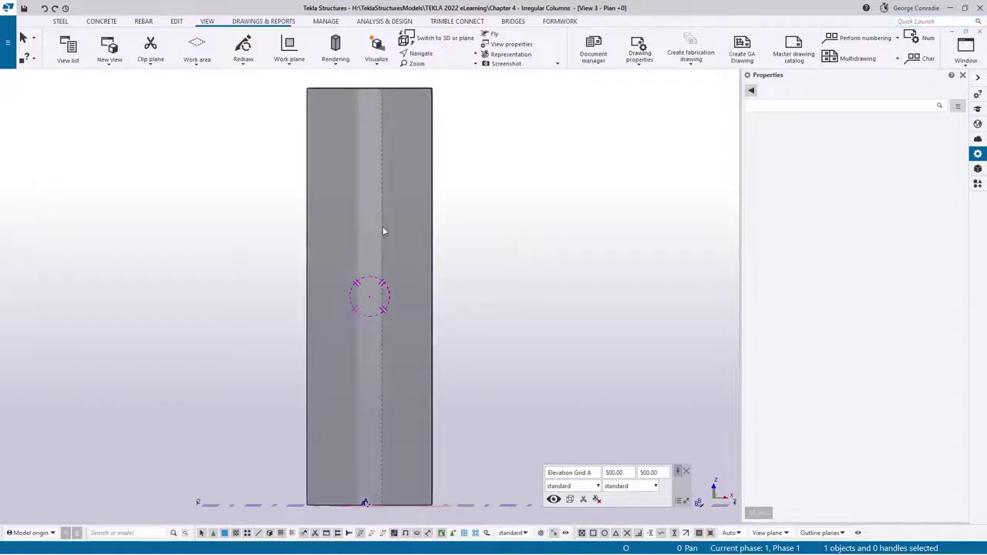
# Check the list of visible views and cycle through the open views to examine the column in each.
pyautogui.click(68, 48)
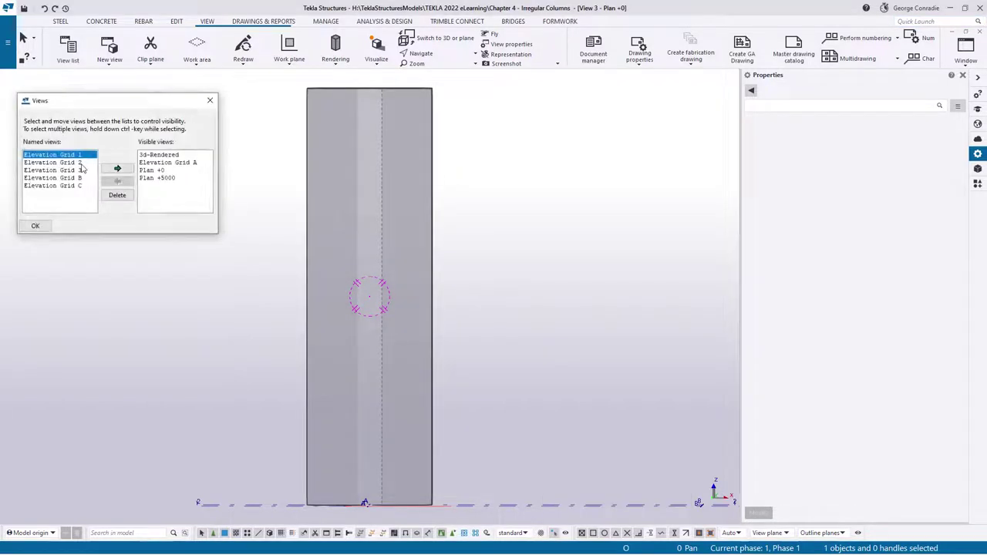
pyautogui.click(592, 199)
pyautogui.hotkey('ctrl', 'Tab')
pyautogui.hotkey('ctrl', 'Tab')
pyautogui.hotkey('ctrl', 'Tab')
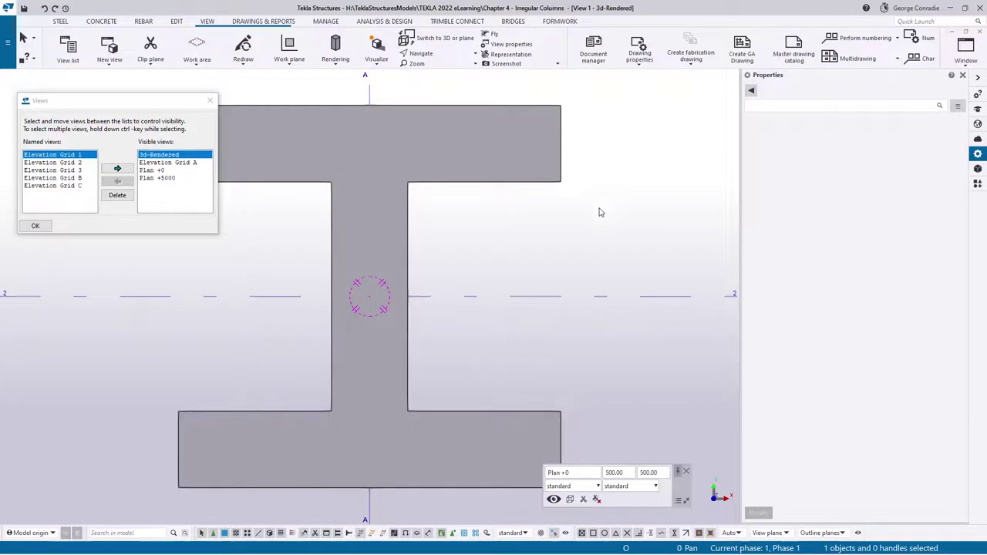
pyautogui.hotkey('ctrl', 'Tab')
pyautogui.hotkey('ctrl', 'Tab')
pyautogui.hotkey('ctrl', 'Tab')
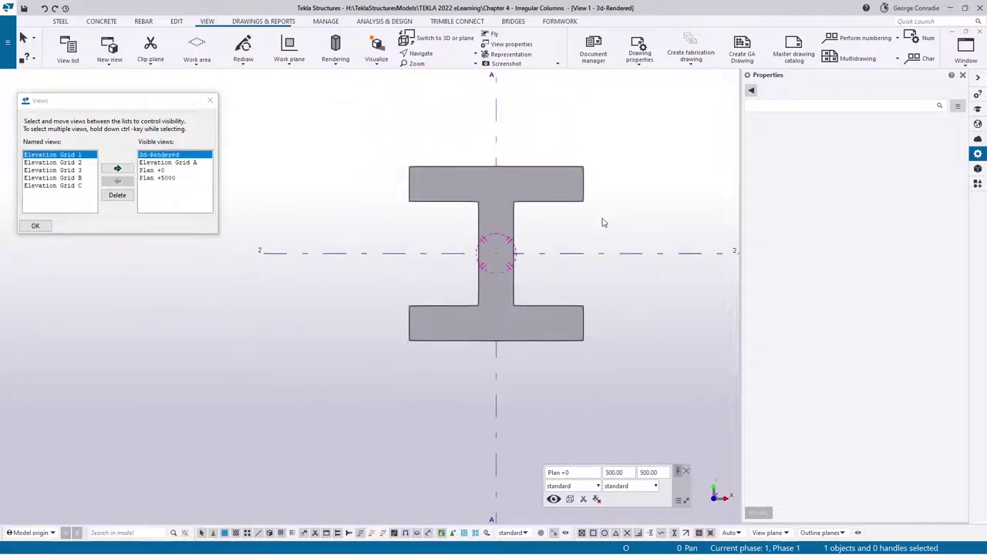
pyautogui.press('Home')
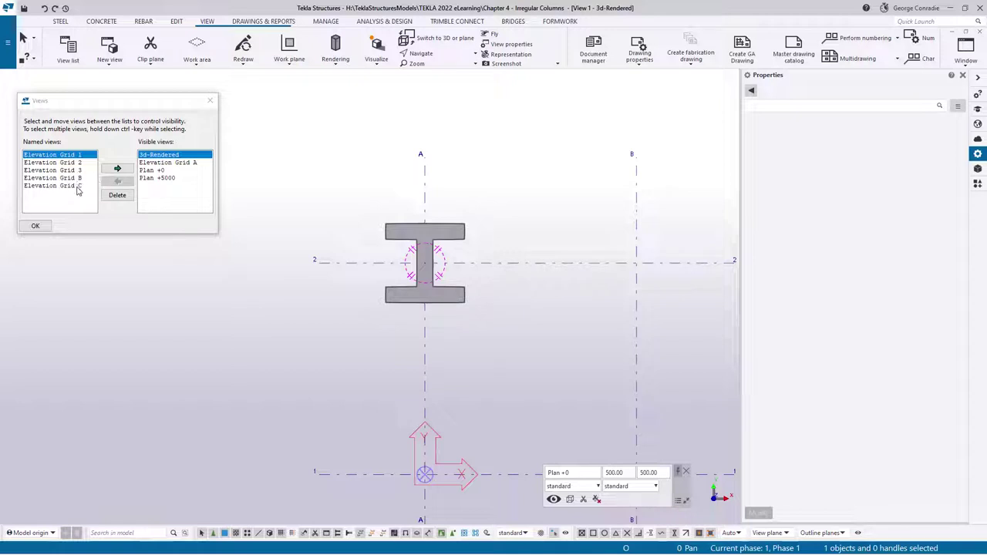
# Reopen the Elevation Grid 2 view and try to fit its work area to the entire model.
pyautogui.click(78, 163)
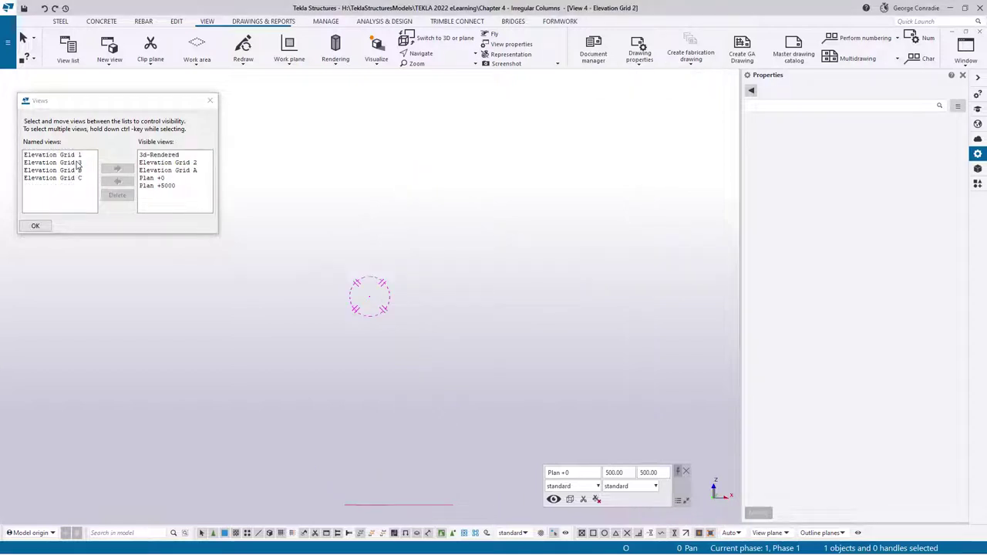
pyautogui.click(334, 222)
pyautogui.click(210, 100)
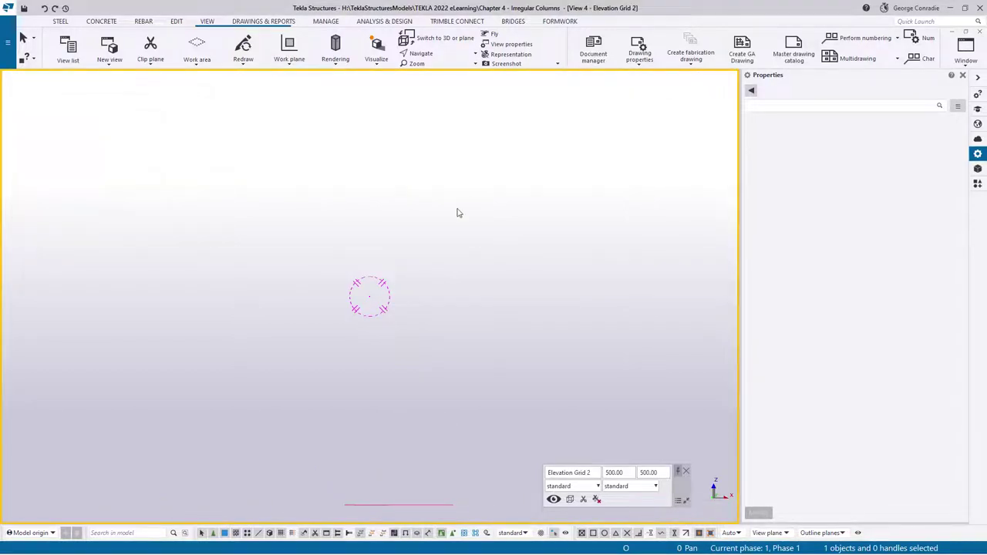
pyautogui.rightClick(483, 215)
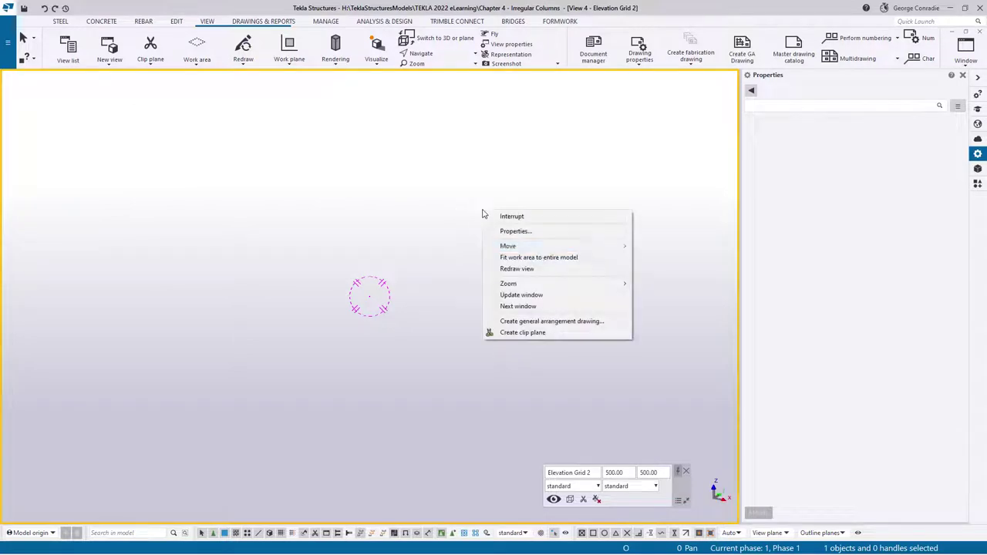
pyautogui.click(548, 262)
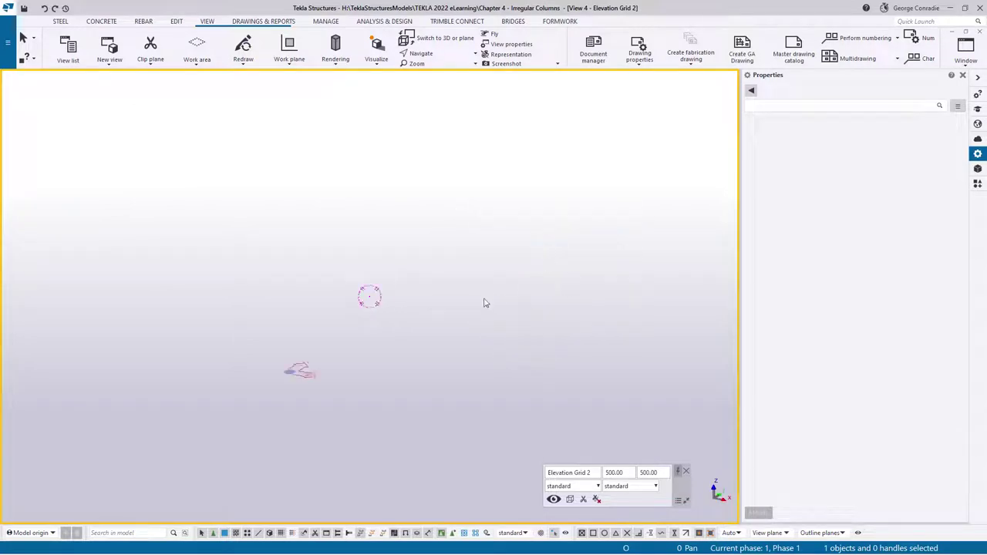
# Check the view properties of Elevation Grid 2 without changing them, and close the view.
pyautogui.doubleClick(481, 394)
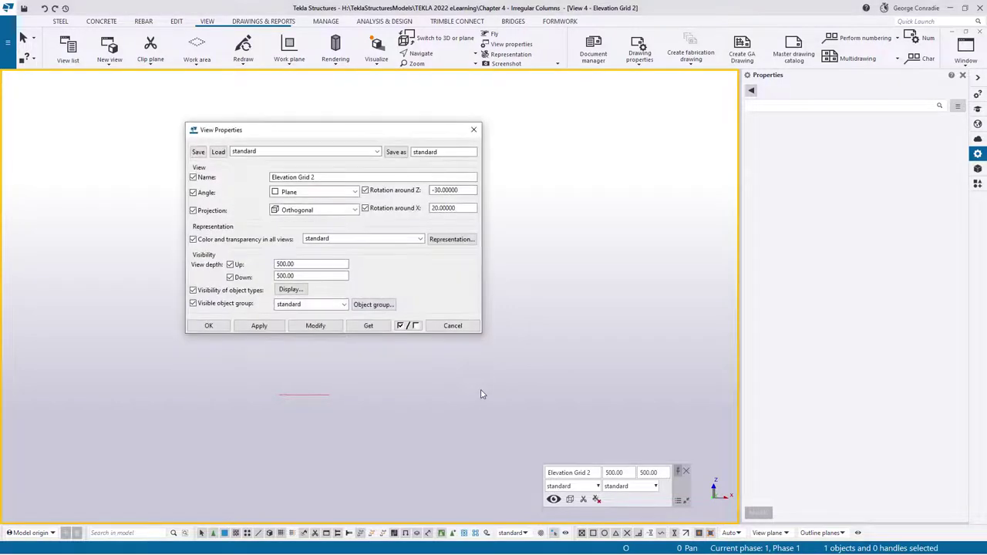
pyautogui.click(467, 327)
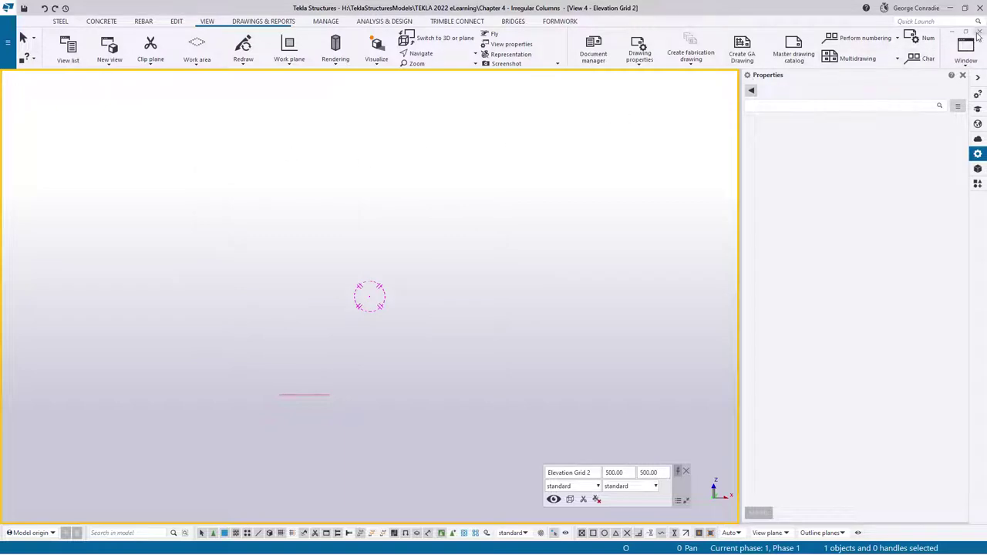
pyautogui.click(974, 33)
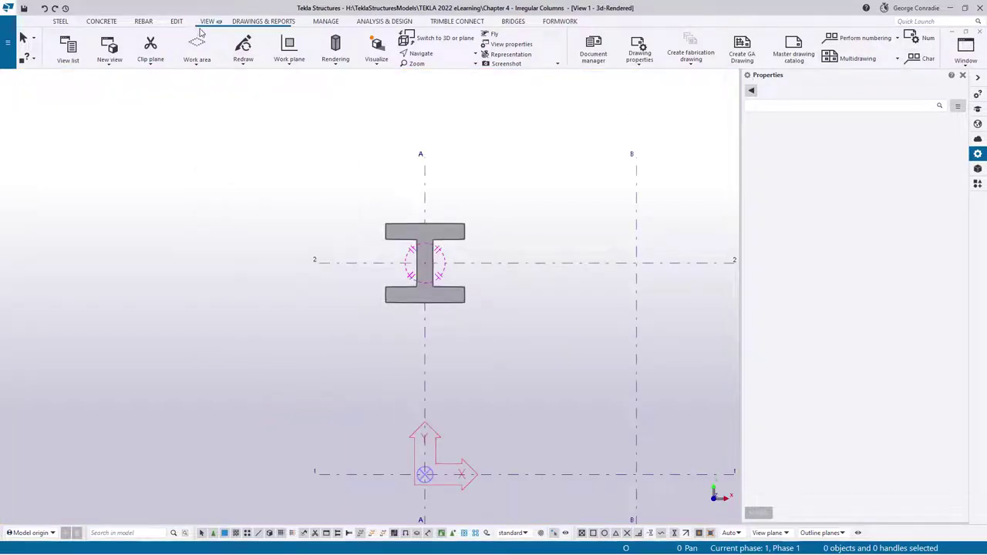
# Delete the named view Elevation Grid 2 from the view list.
pyautogui.click(66, 50)
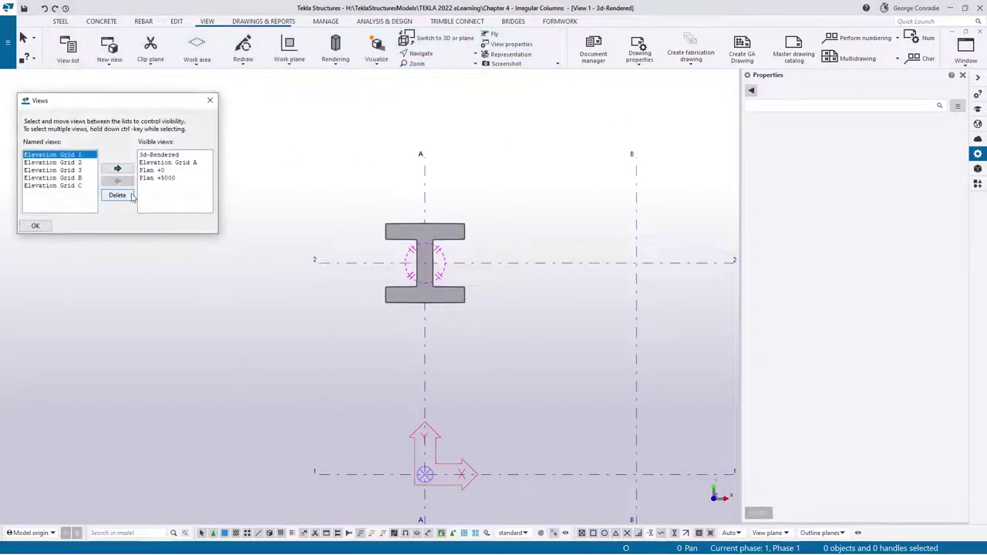
pyautogui.click(76, 163)
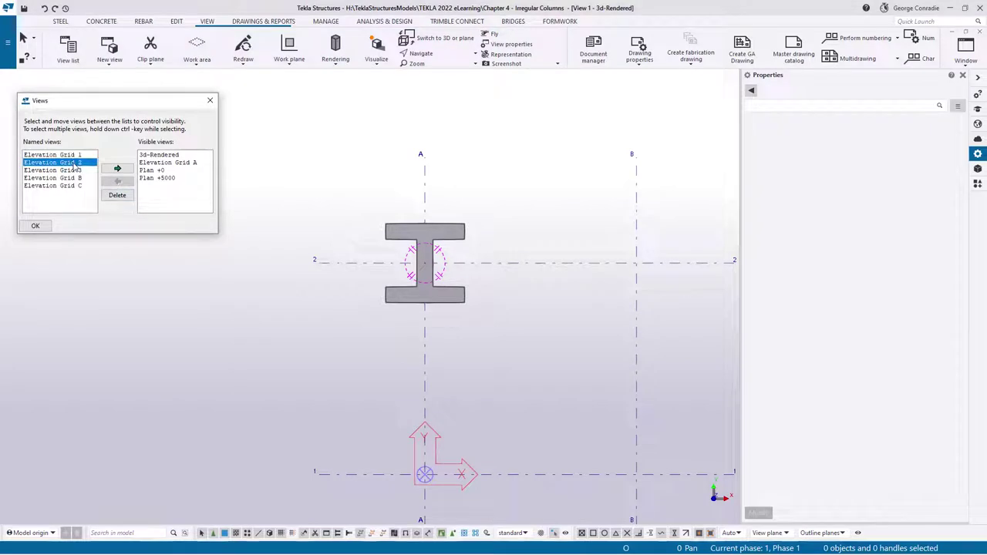
pyautogui.click(116, 195)
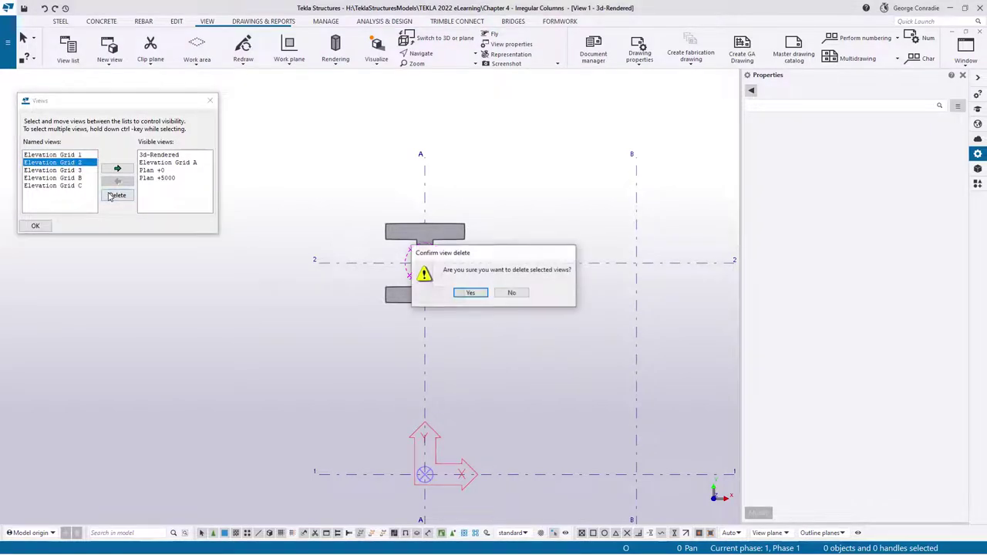
pyautogui.click(470, 293)
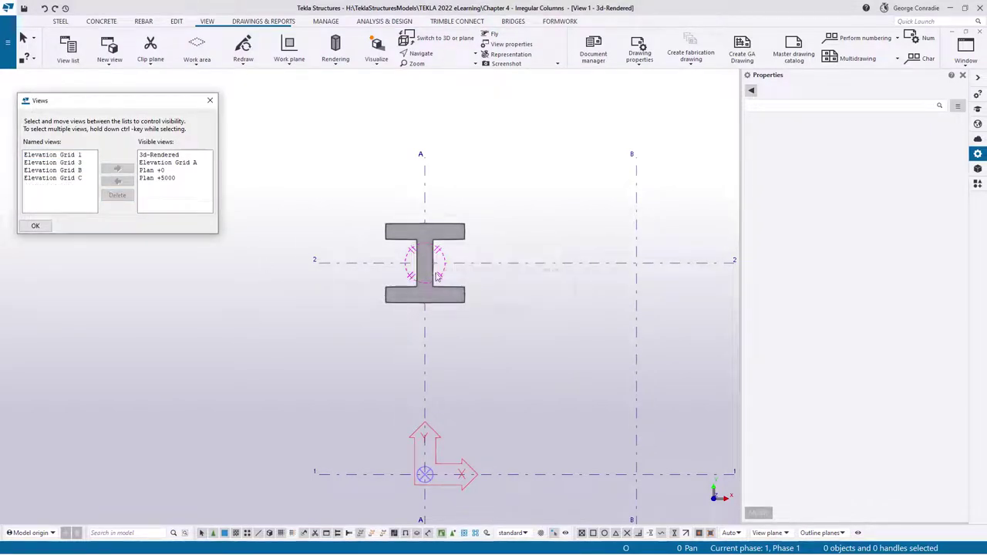
# Set up new views along the rectangular grid lines: None for XY, None for ZY and One(Last) for XZ.
pyautogui.click(109, 58)
pyautogui.click(124, 161)
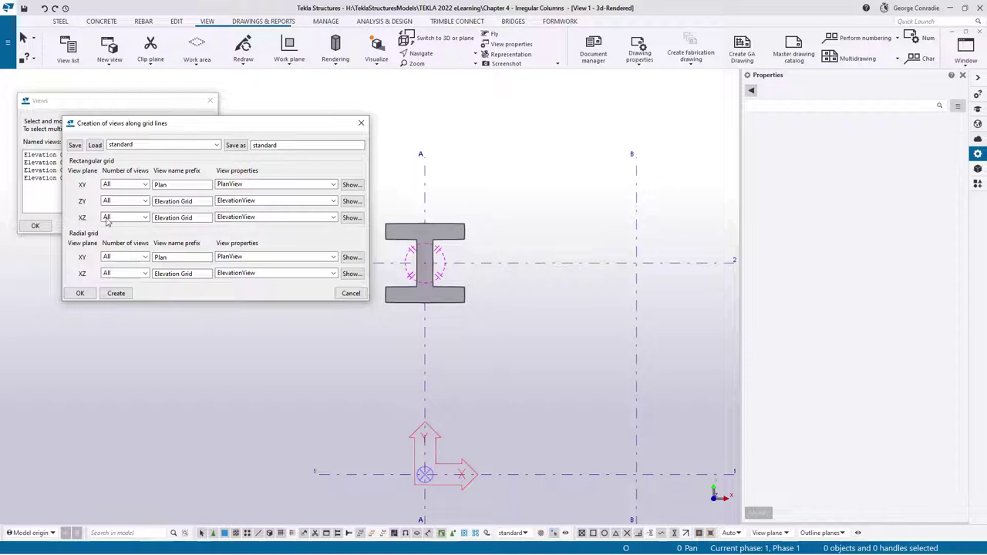
pyautogui.click(129, 219)
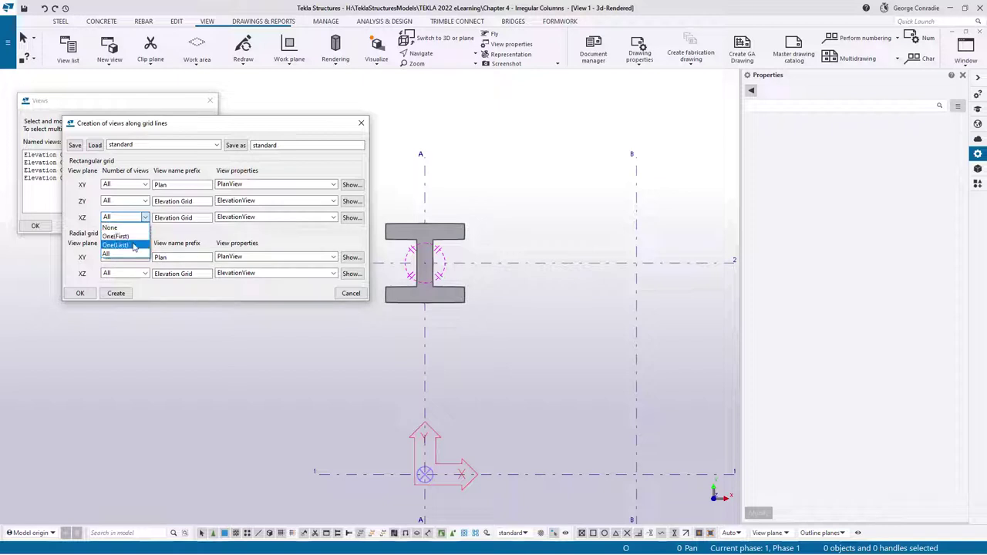
pyautogui.click(116, 245)
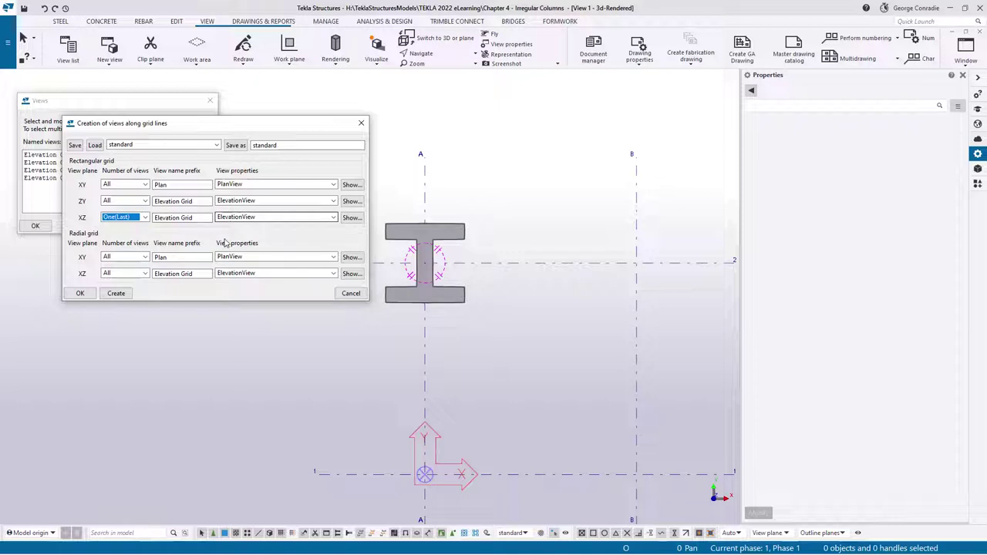
pyautogui.click(137, 185)
pyautogui.click(135, 195)
pyautogui.click(137, 202)
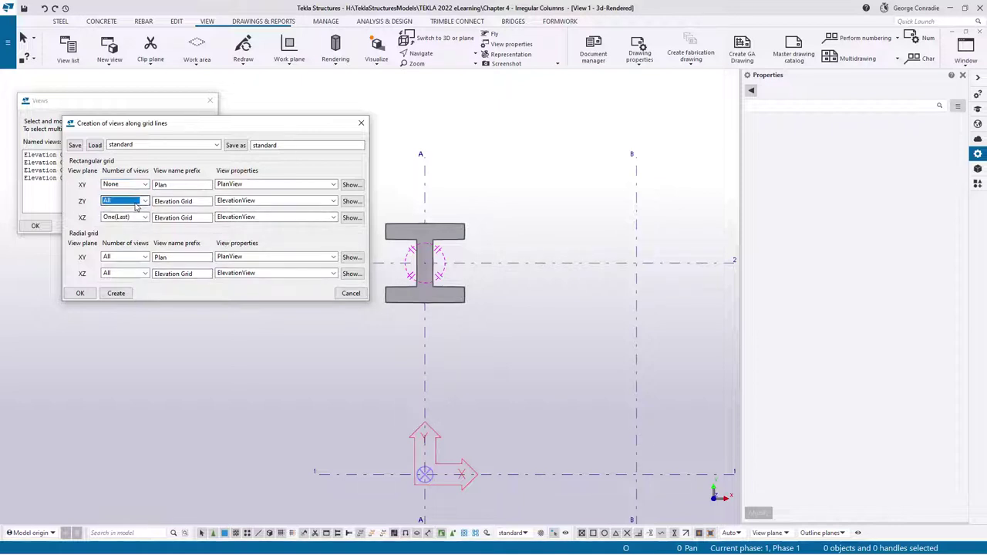
pyautogui.click(136, 211)
# Set the number of radial grid views to None for XY and XZ, and create the grid view.
pyautogui.click(132, 259)
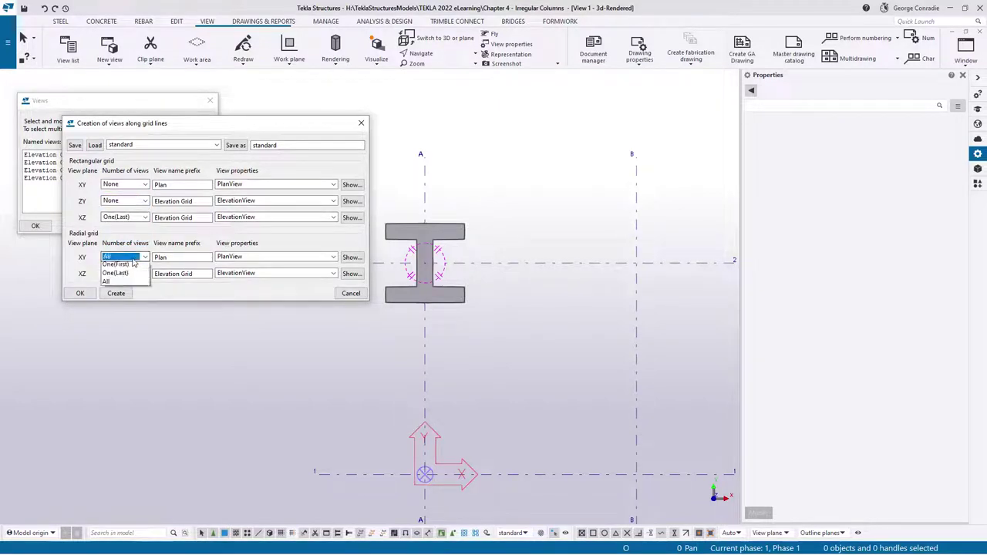
pyautogui.click(126, 265)
pyautogui.click(131, 274)
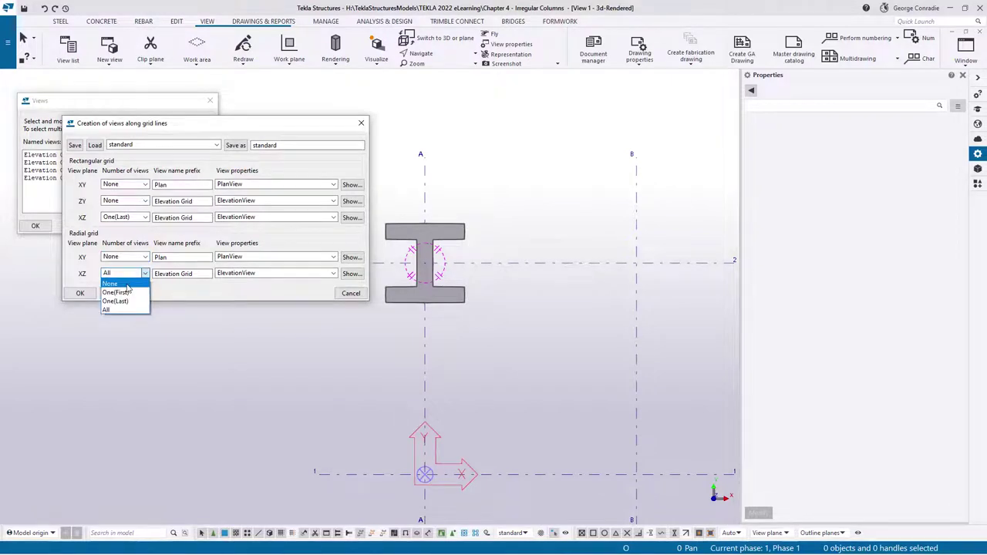
pyautogui.click(123, 282)
pyautogui.click(116, 294)
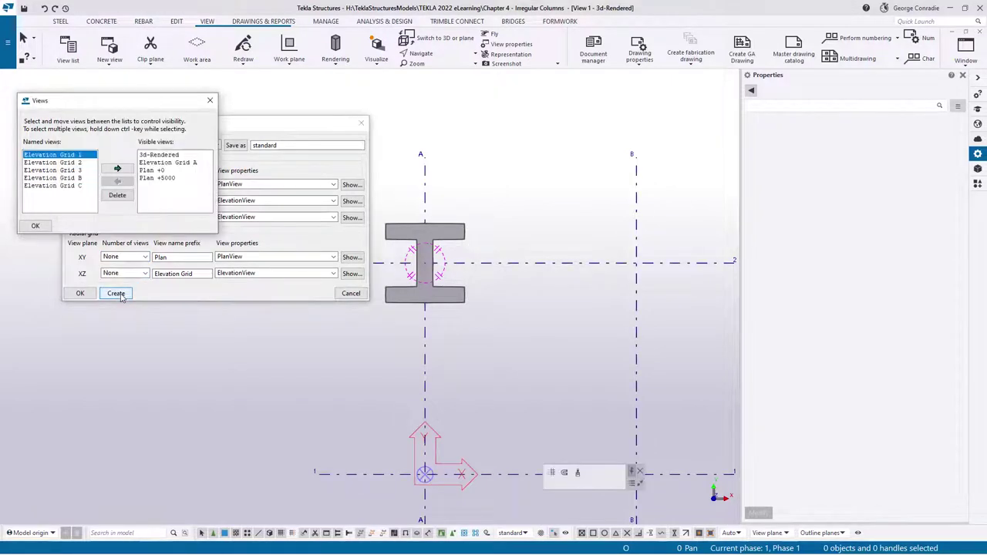
# Open the recreated Elevation Grid 2 view and close the view list and the grid view creation dialog.
pyautogui.doubleClick(71, 164)
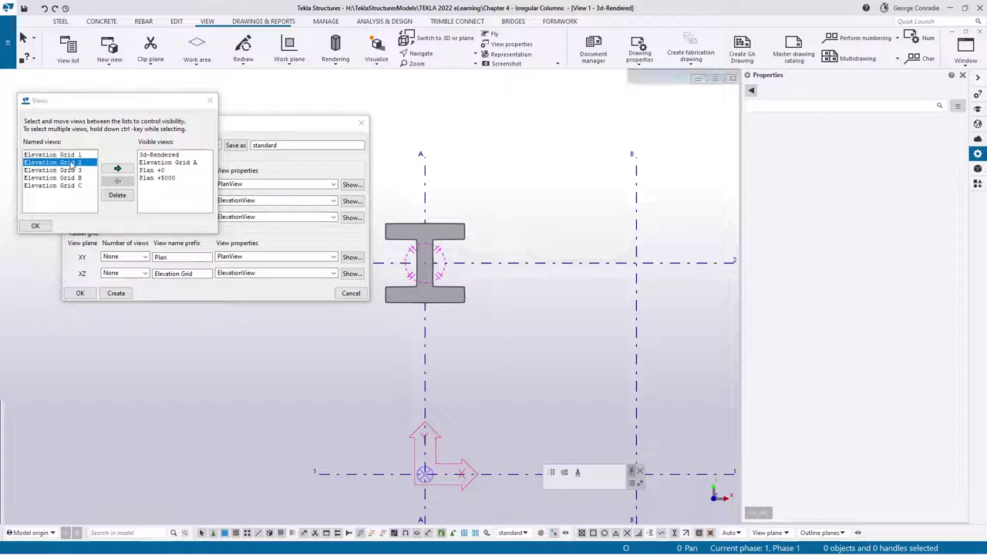
pyautogui.click(209, 102)
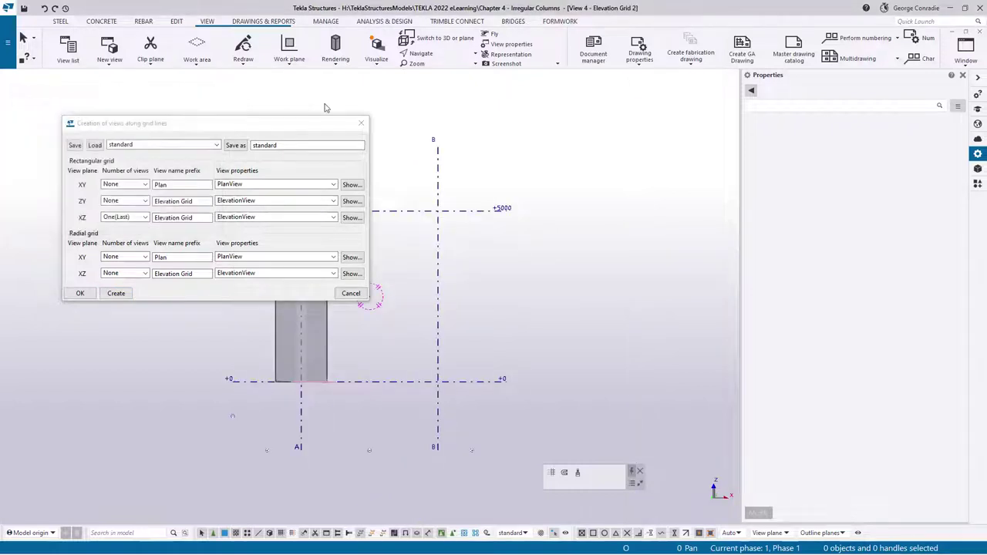
pyautogui.click(361, 124)
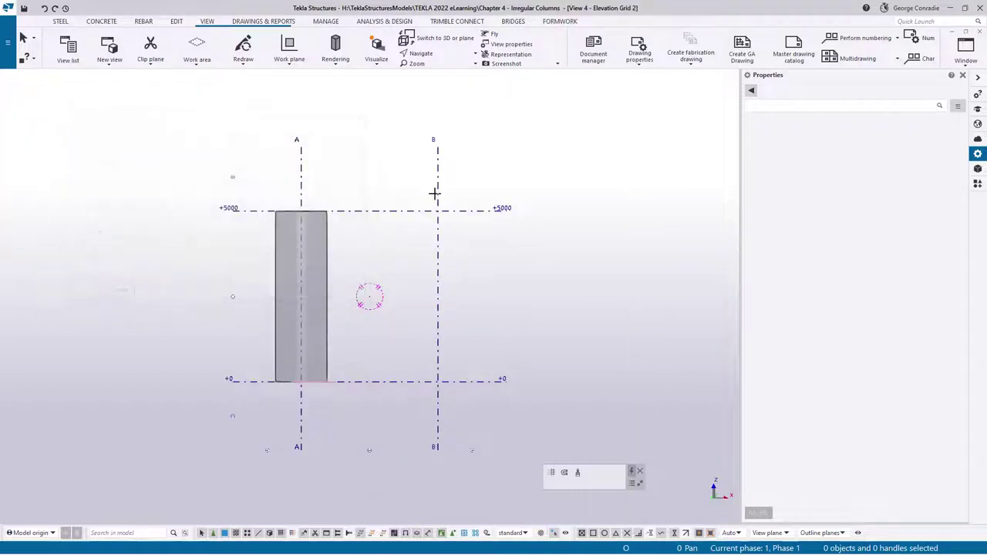
pyautogui.click(483, 257)
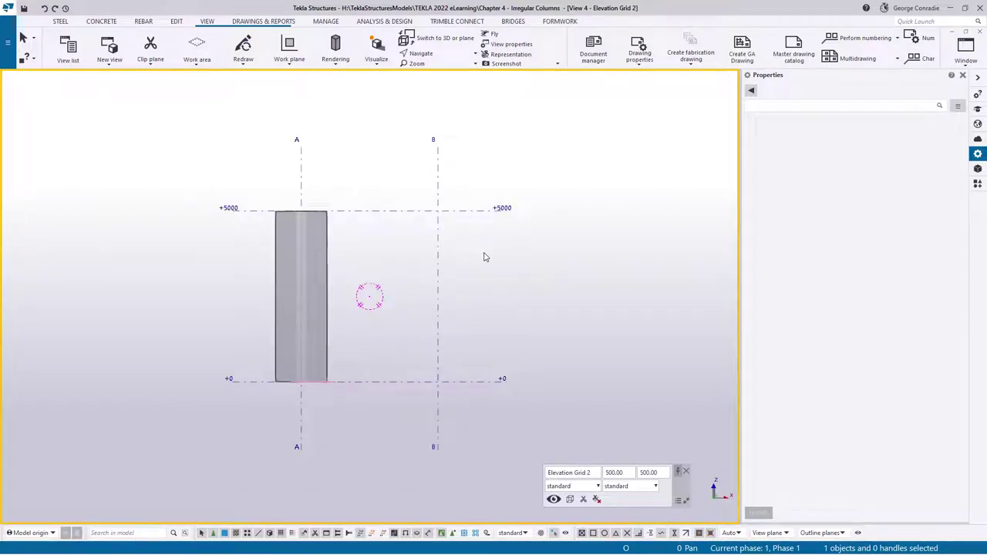
# In the 3d-Rendered view, fit the work area to the H-shaped column in all views.
pyautogui.hotkey('ctrl', 'Tab')
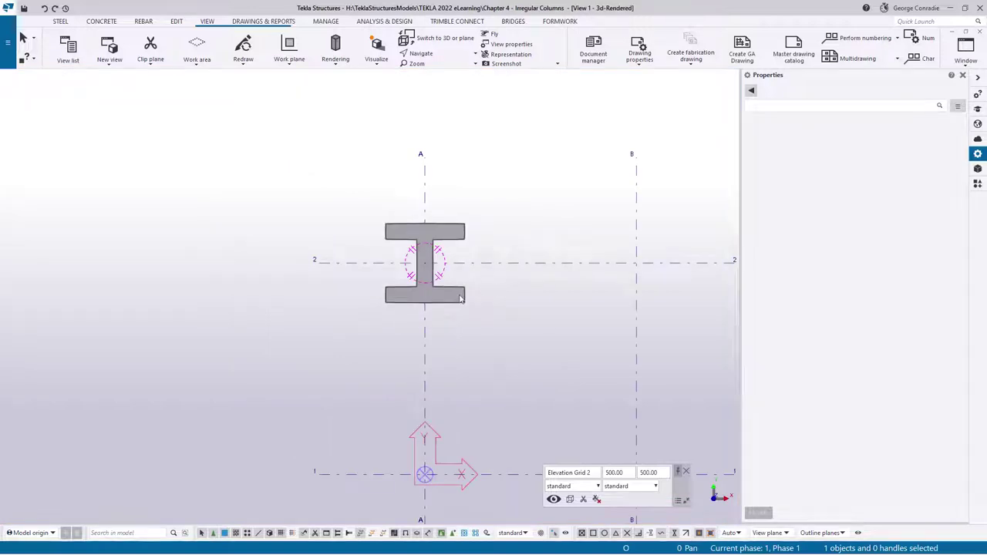
pyautogui.keyDown('ctrl'); pyautogui.moveTo(493, 273); pyautogui.dragTo(536, 194, button='middle'); pyautogui.keyUp('ctrl')
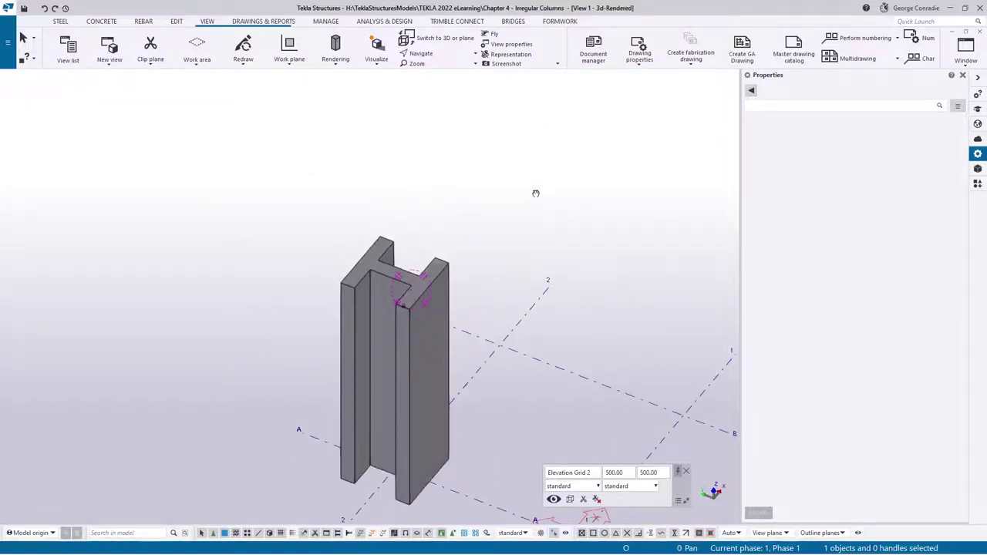
pyautogui.rightClick(452, 270)
pyautogui.moveTo(502, 420)
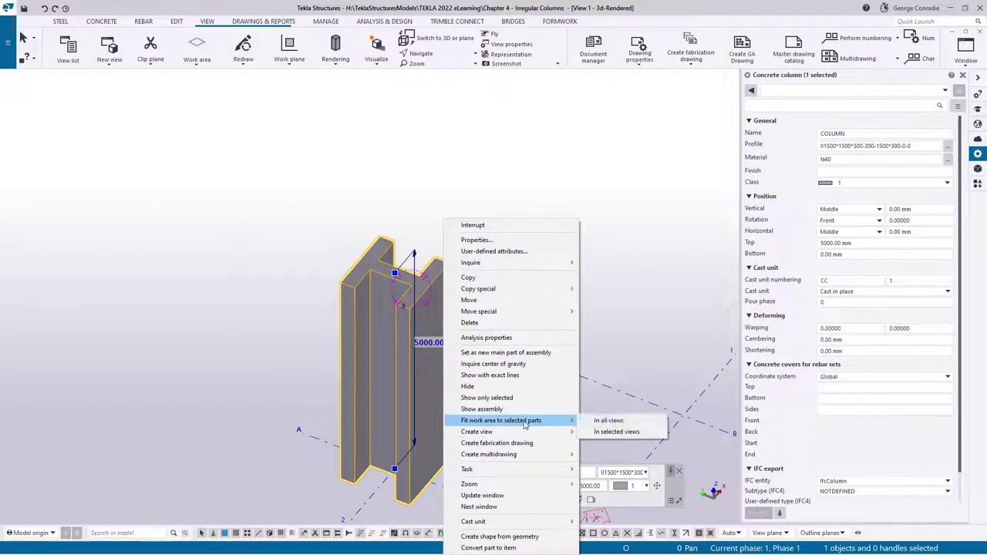
pyautogui.click(610, 420)
pyautogui.click(599, 238)
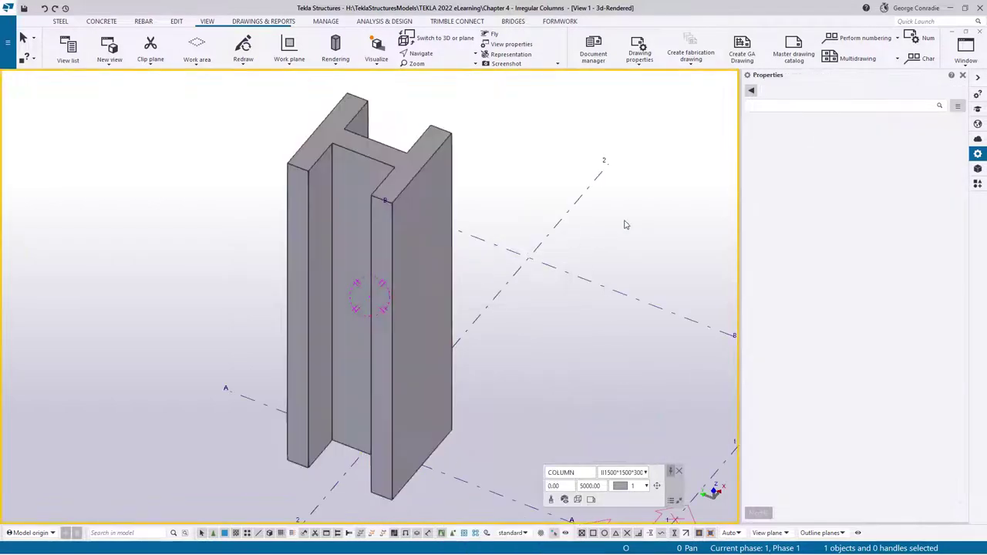
# Cycle through the elevation and plan views to check how the column fits in each, and return to the 3d-Rendered view.
pyautogui.hotkey('ctrl', 'Tab')
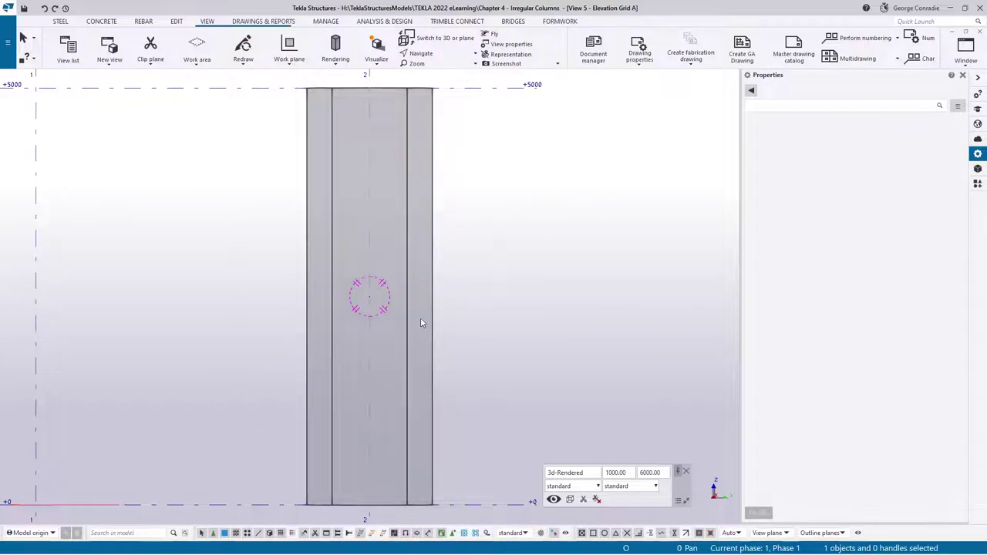
pyautogui.hotkey('ctrl', 'Tab')
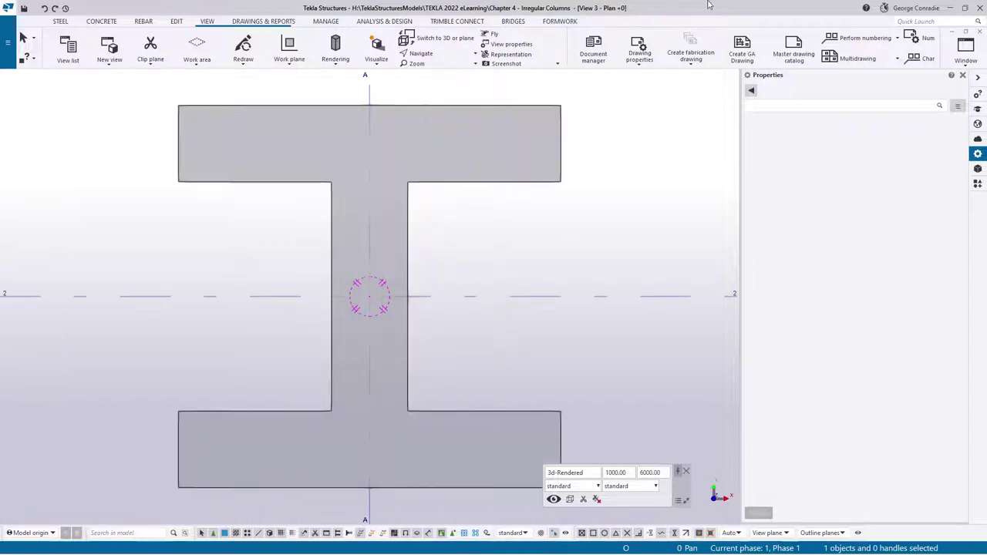
pyautogui.hotkey('ctrl', 'Tab')
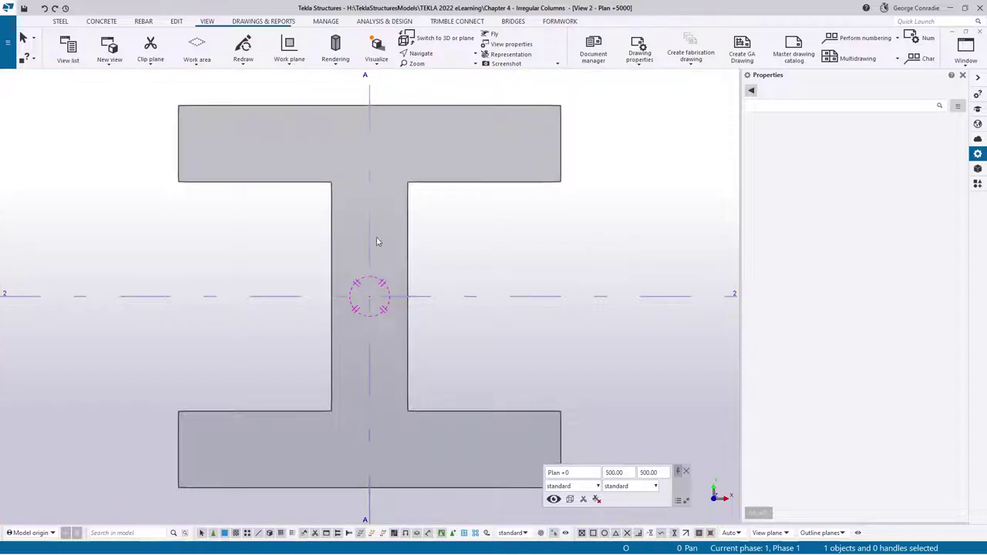
pyautogui.hotkey('ctrl', 'Tab')
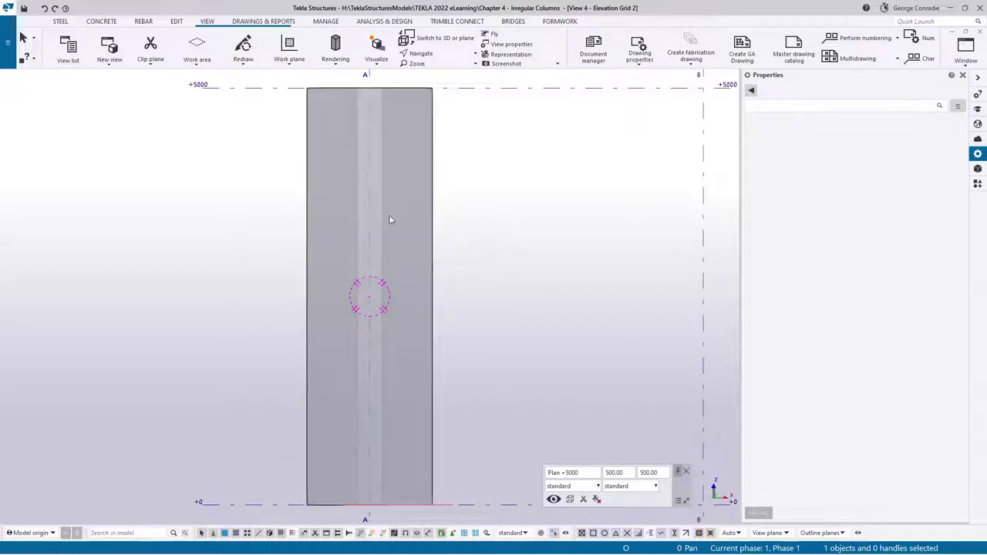
pyautogui.click(461, 279)
pyautogui.hotkey('ctrl', 'Tab')
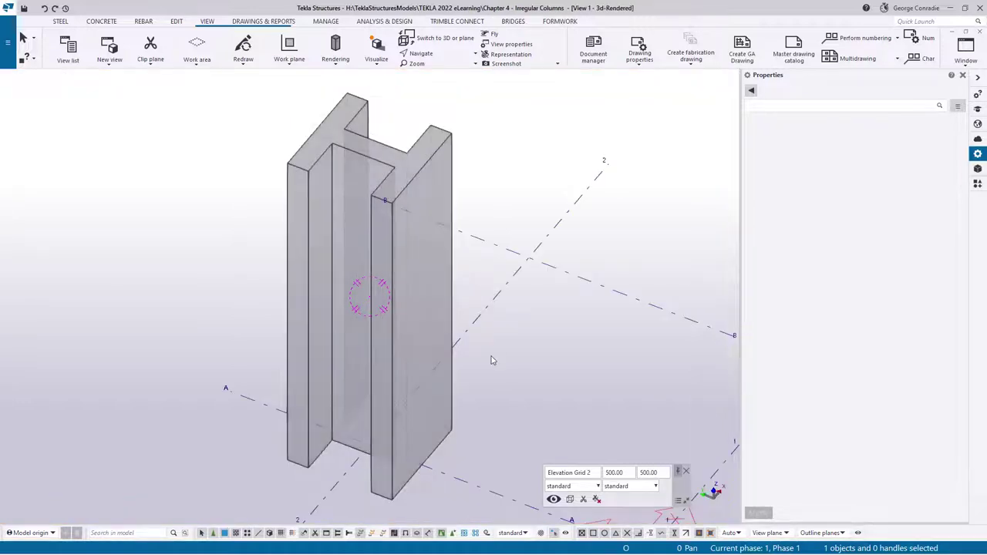
pyautogui.click(503, 343)
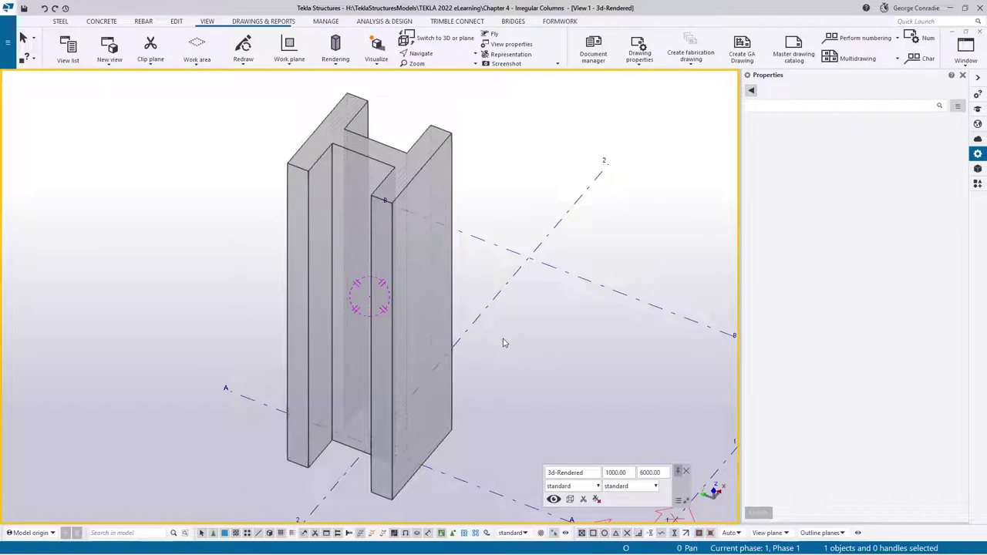
# Start a crossing rebar set and choose the grade N, size 16 tie/stirrup bar for it.
pyautogui.click(145, 21)
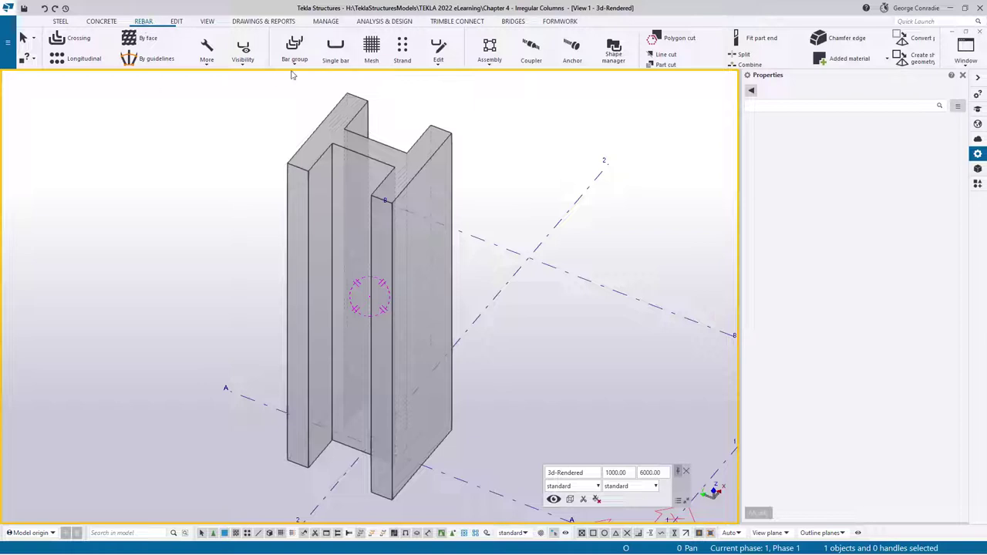
pyautogui.click(78, 39)
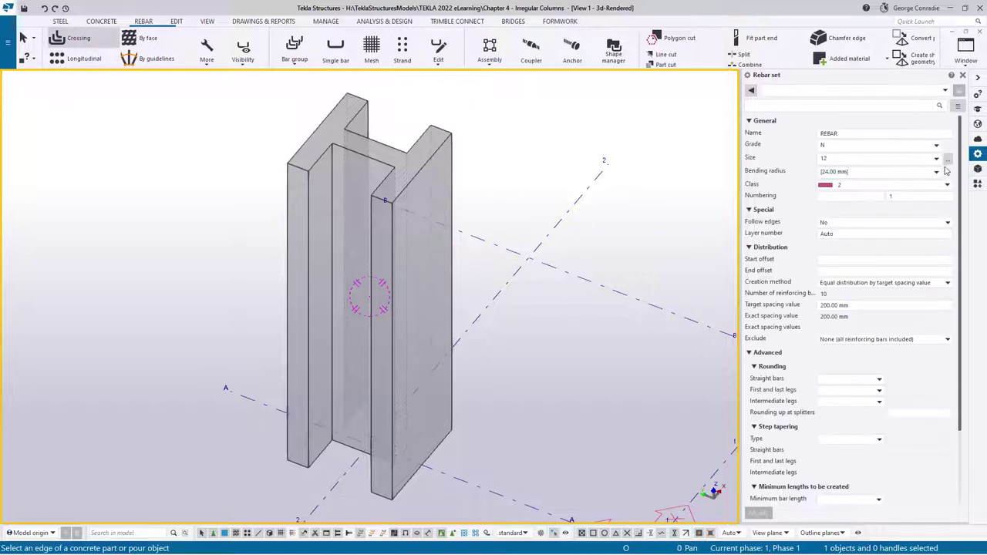
pyautogui.click(948, 159)
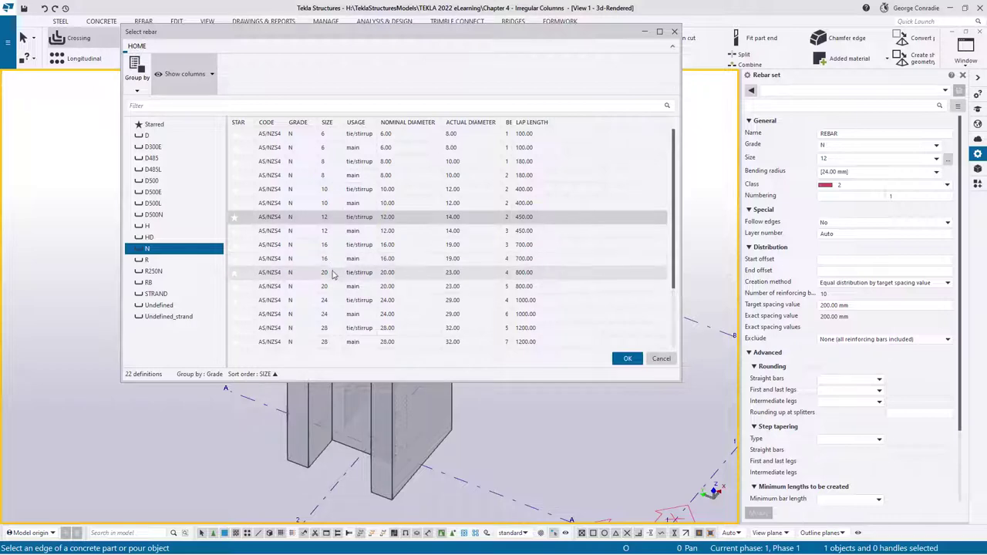
pyautogui.click(334, 245)
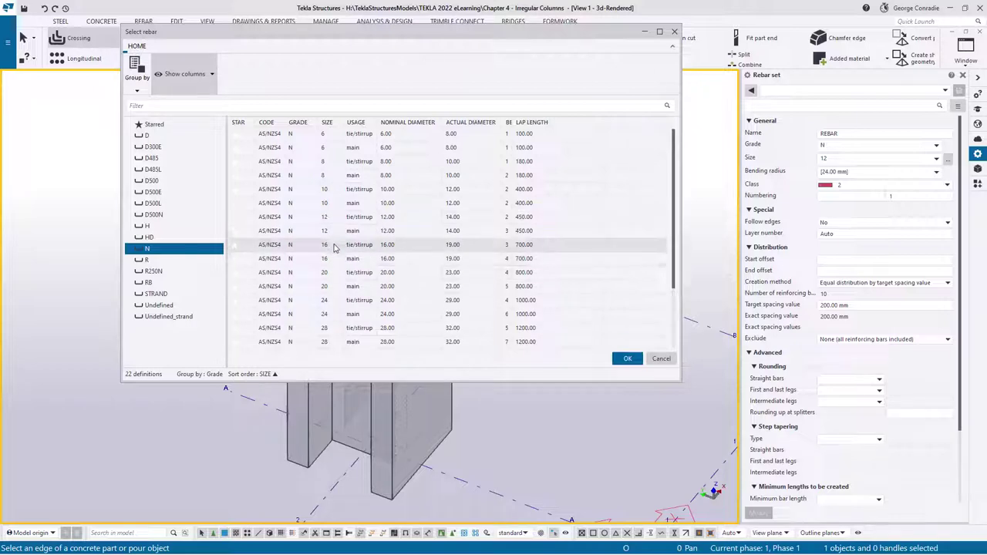
pyautogui.click(627, 359)
# Set the crossing rebar set's class to 5 and its target spacing value to 300 mm.
pyautogui.click(887, 185)
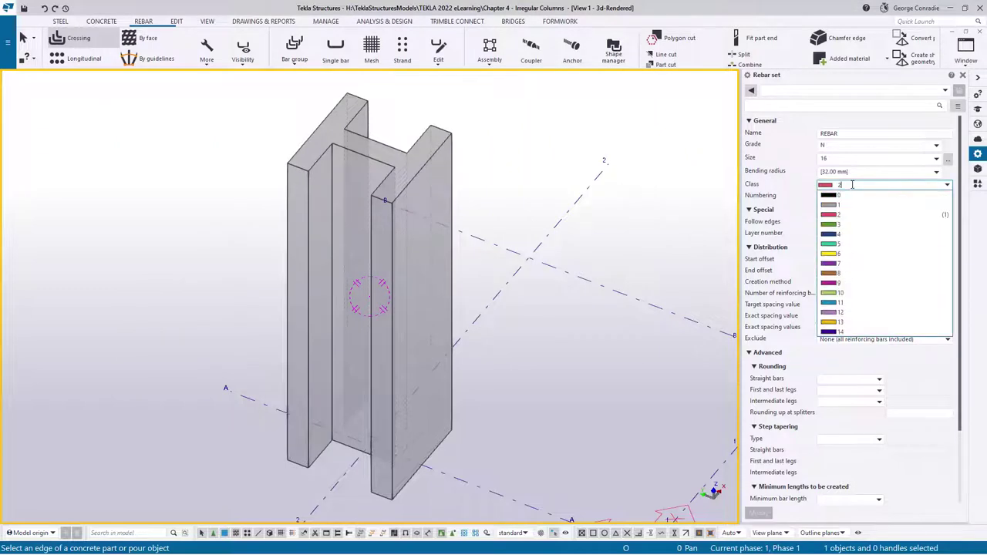
pyautogui.click(841, 245)
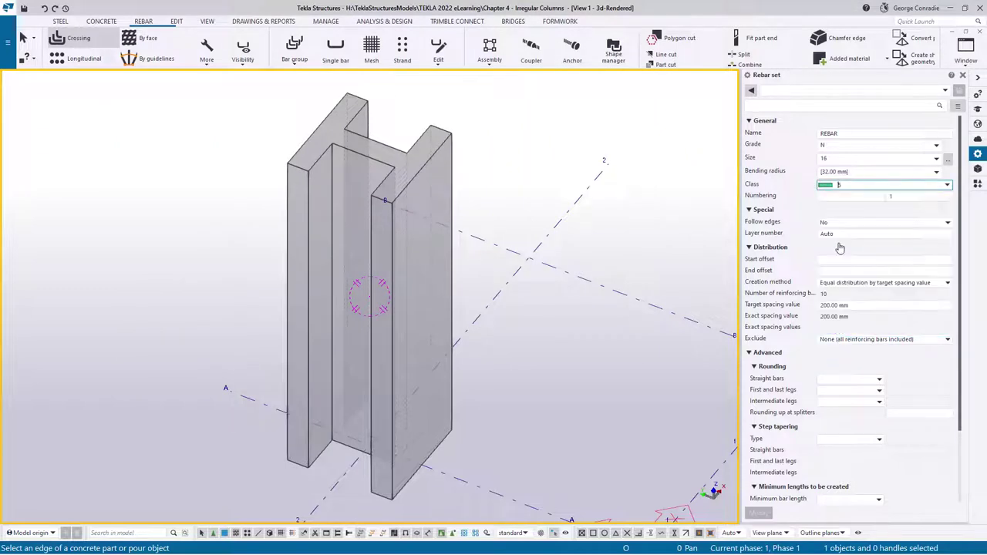
pyautogui.click(853, 305)
pyautogui.write('300')
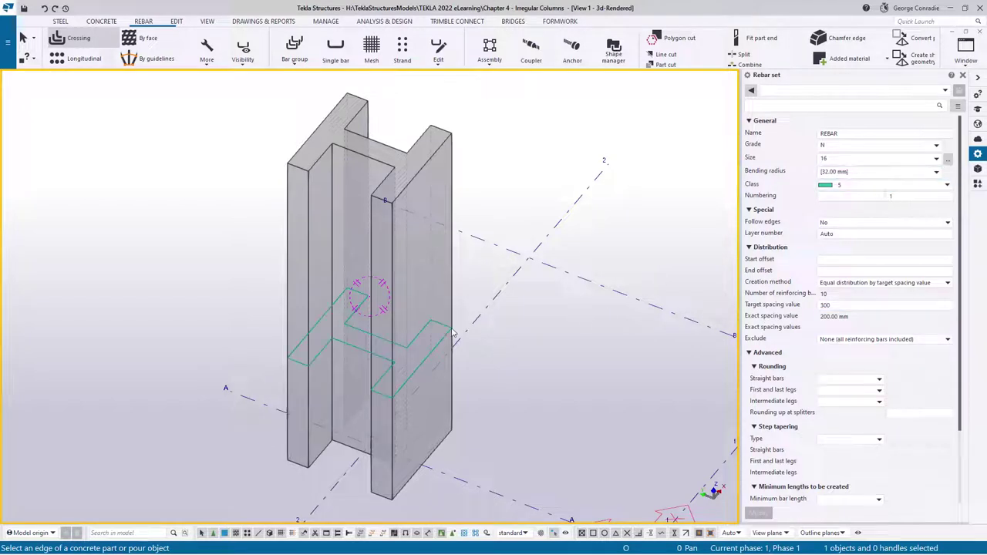
pyautogui.click(454, 333)
pyautogui.scroll(3, 436, 358)
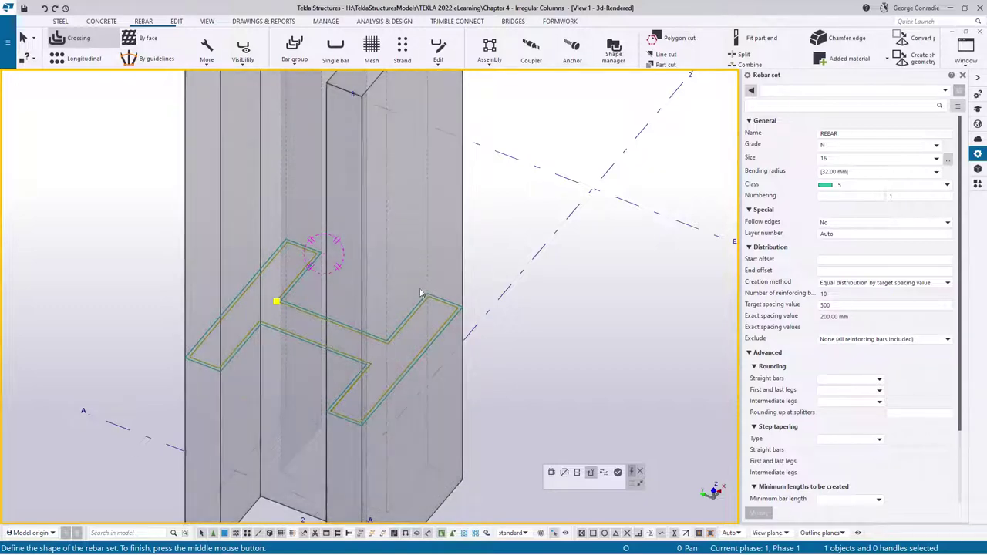
pyautogui.press('Escape')
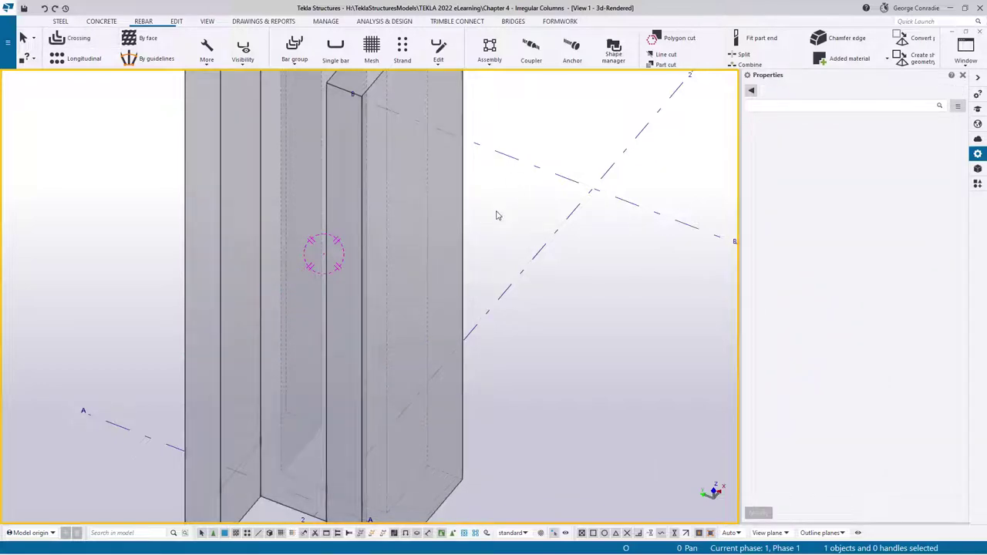
# In the Plan +0 view, start a rebar set with a point-picked bar shape, using the grade N, size 16 tie/stirrup bar.
pyautogui.hotkey('ctrl', 'Tab')
pyautogui.hotkey('ctrl', 'Tab')
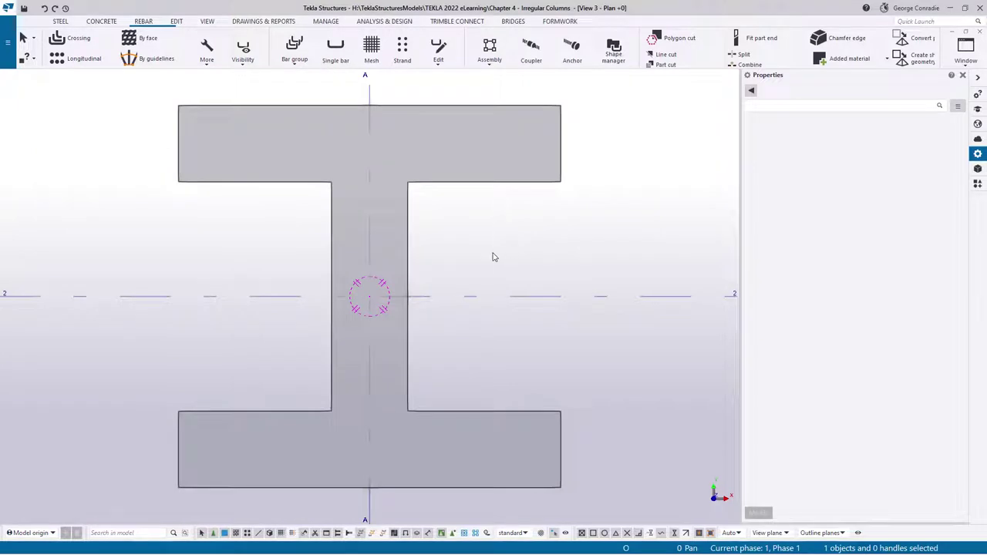
pyautogui.click(207, 55)
pyautogui.click(219, 79)
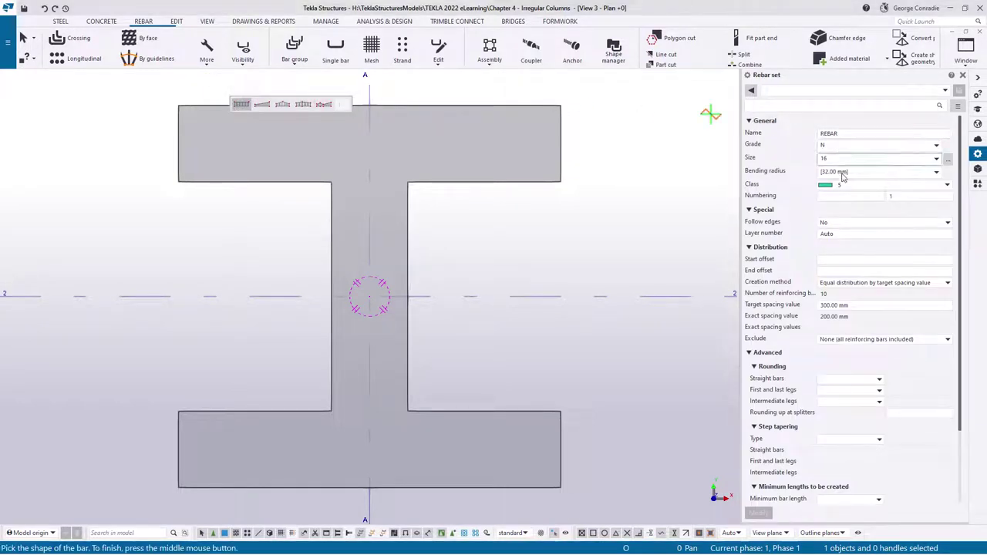
pyautogui.click(948, 160)
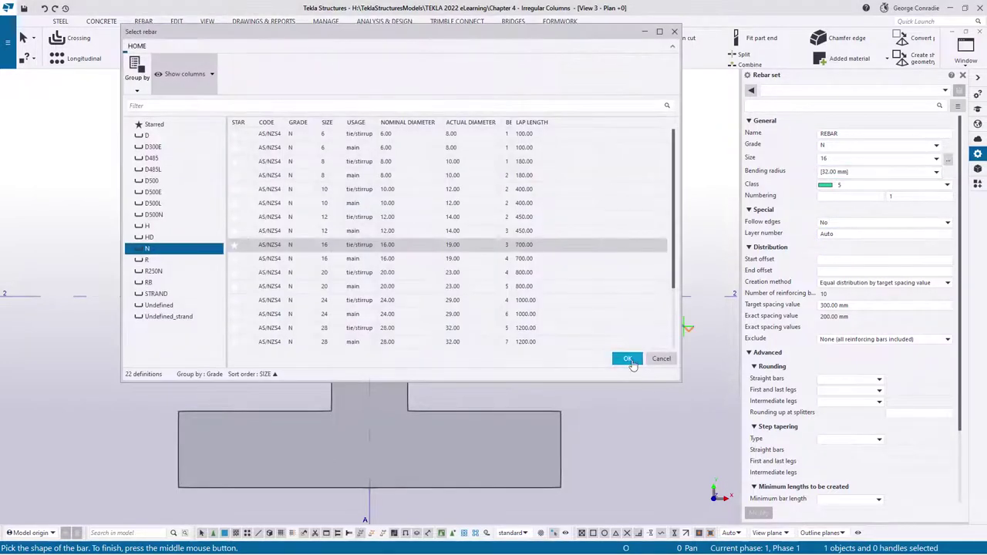
pyautogui.click(626, 357)
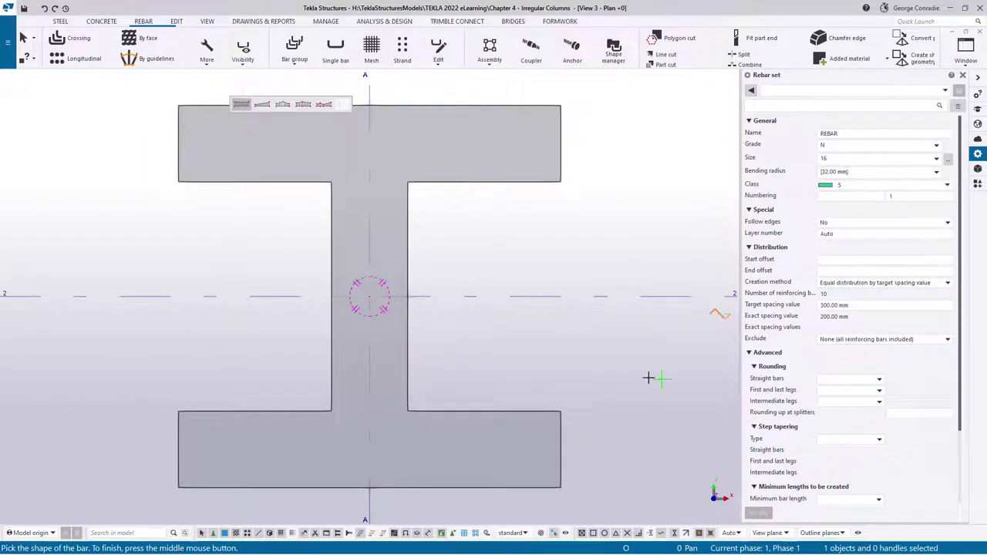
# Define the bar shape as a closed rectangle through the four corners of the column's lower flange in plan.
pyautogui.moveTo(637, 348); pyautogui.dragTo(638, 292, button='middle')
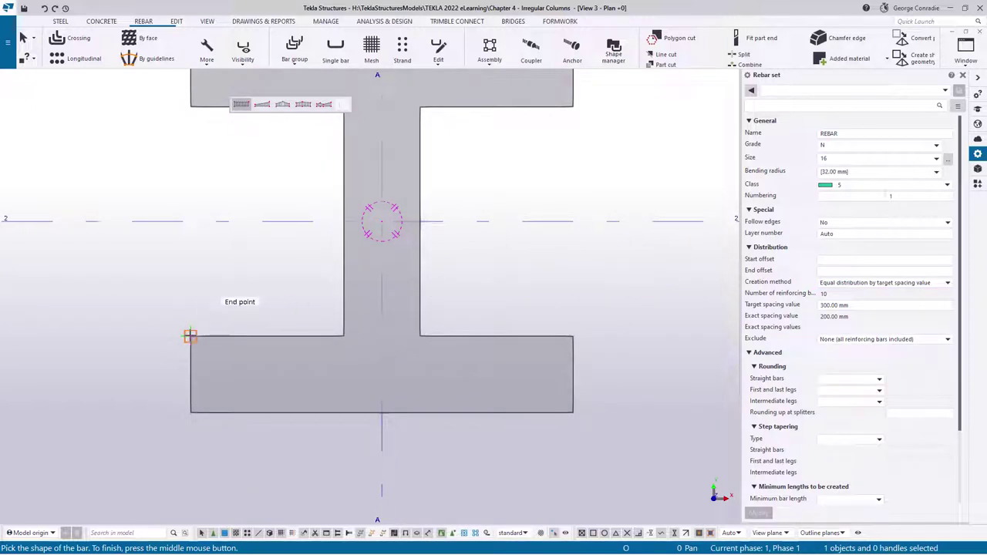
pyautogui.click(190, 337)
pyautogui.click(573, 336)
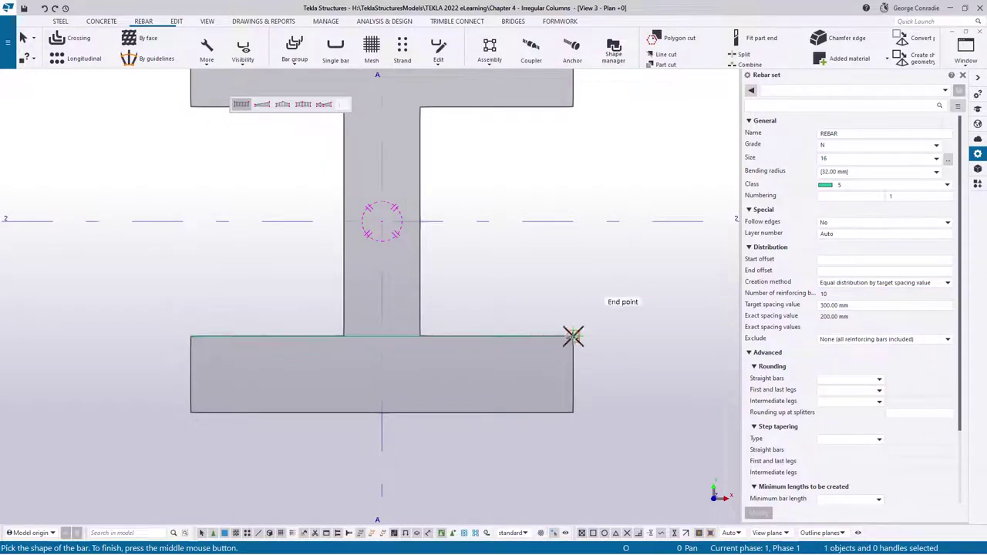
pyautogui.click(573, 413)
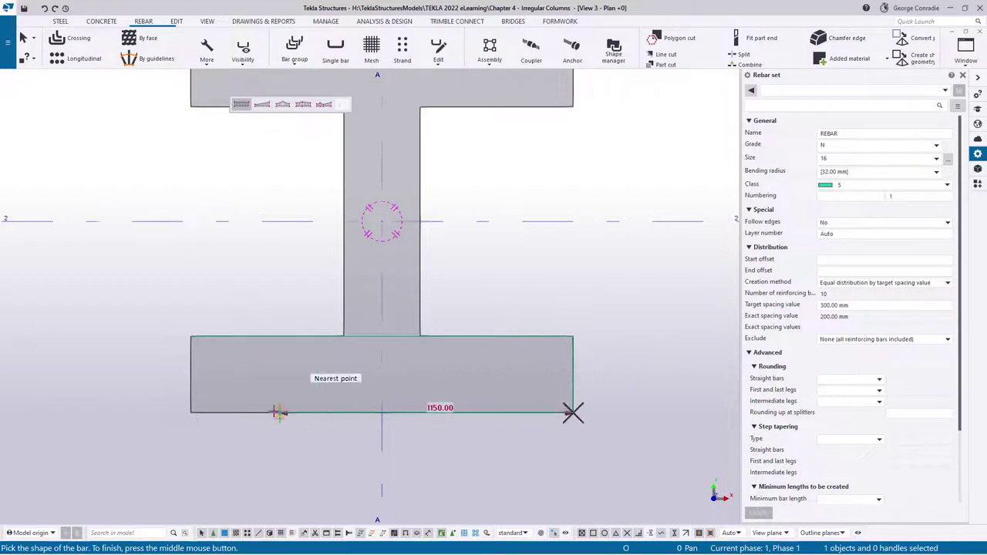
pyautogui.click(190, 413)
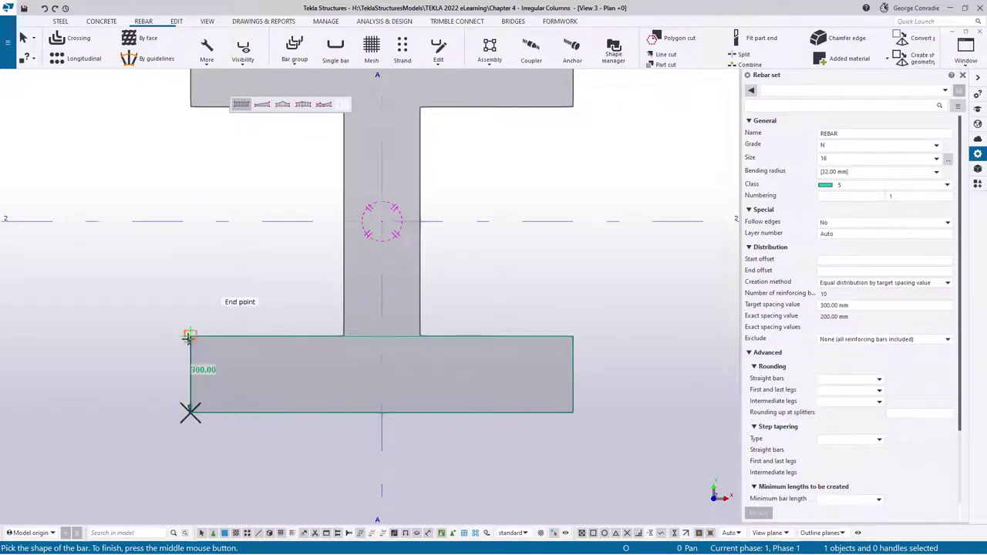
pyautogui.click(189, 337)
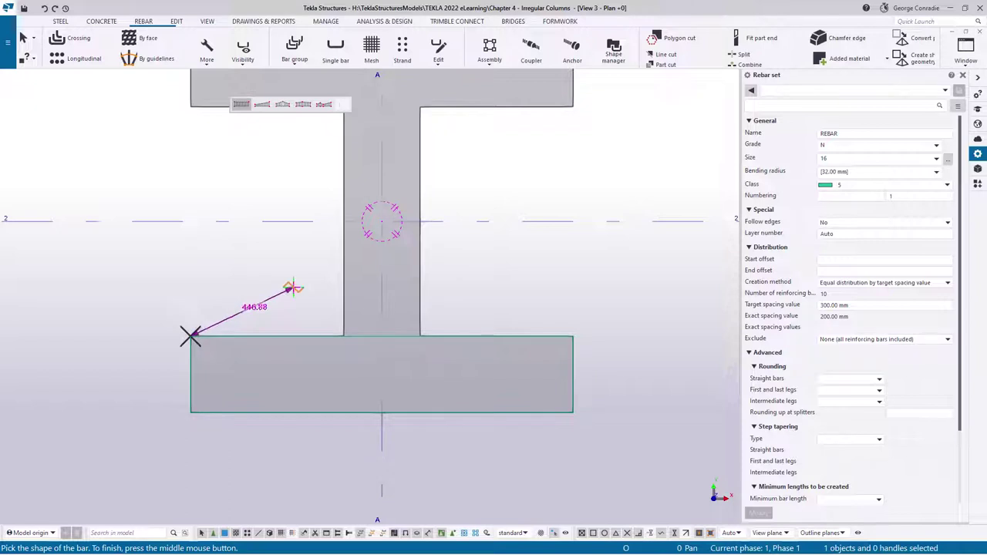
pyautogui.middleClick(128, 293)
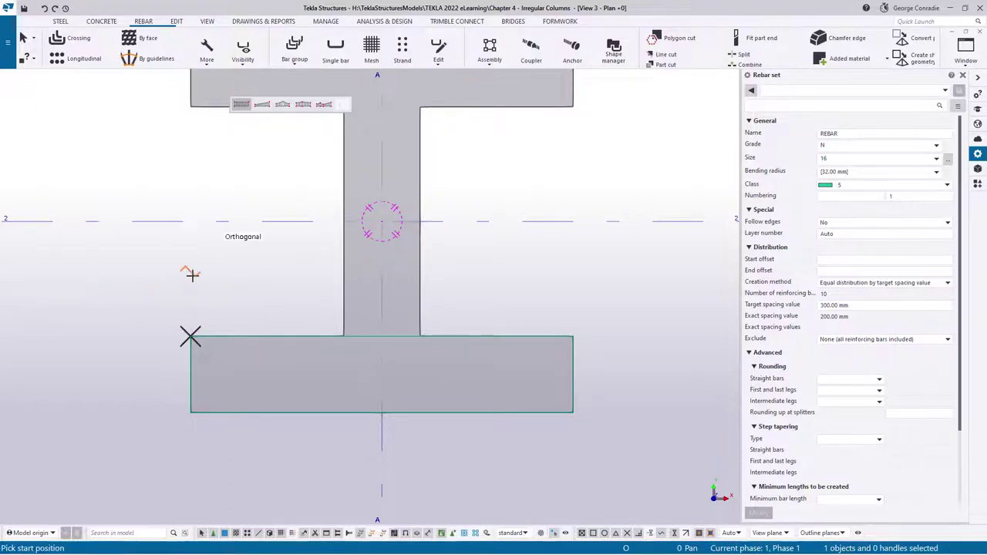
# Distribute the ties over the flange's full 5000 mm height, from a bottom corner to the matching top corner, and end the command.
pyautogui.hotkey('ctrl', 'p')
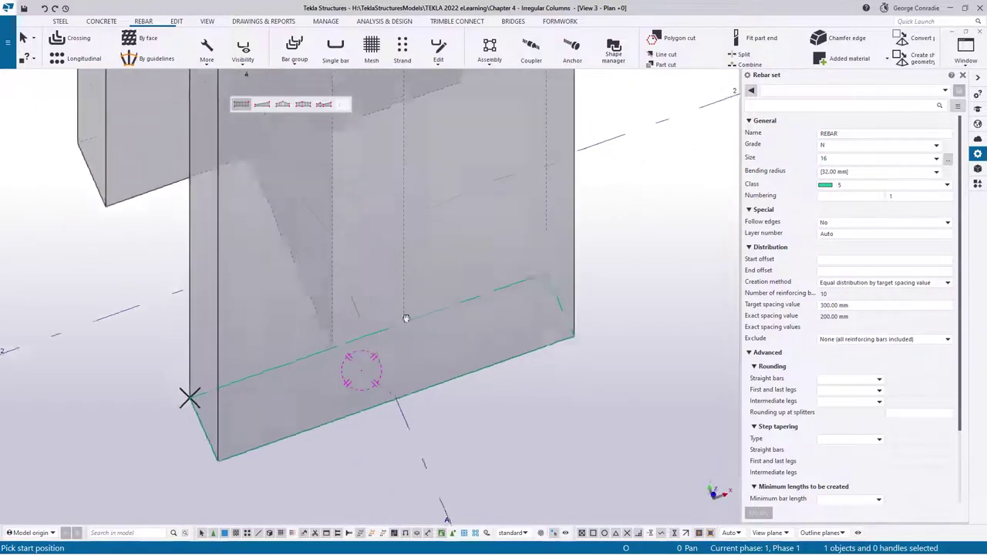
pyautogui.click(241, 465)
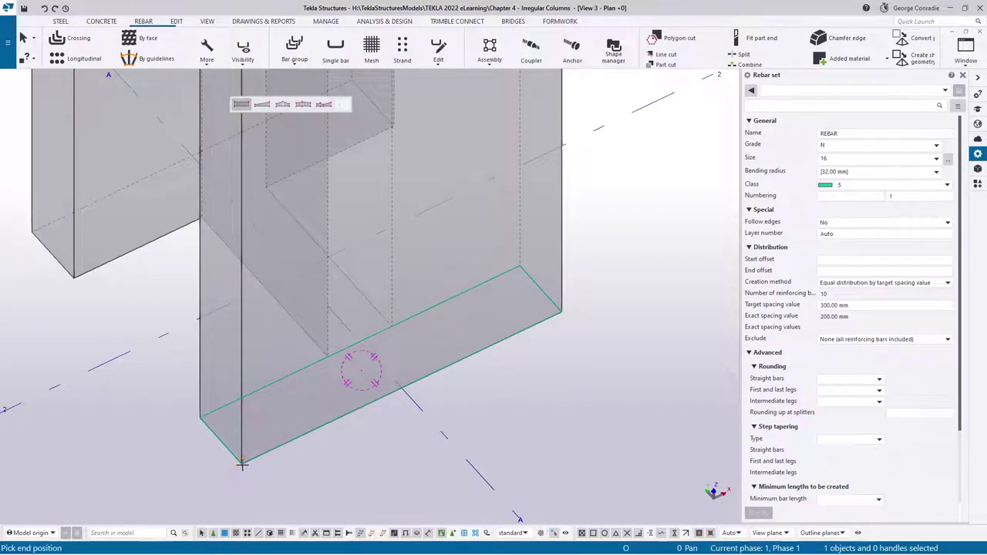
pyautogui.scroll(-5, 242, 460)
pyautogui.scroll(3, 232, 293)
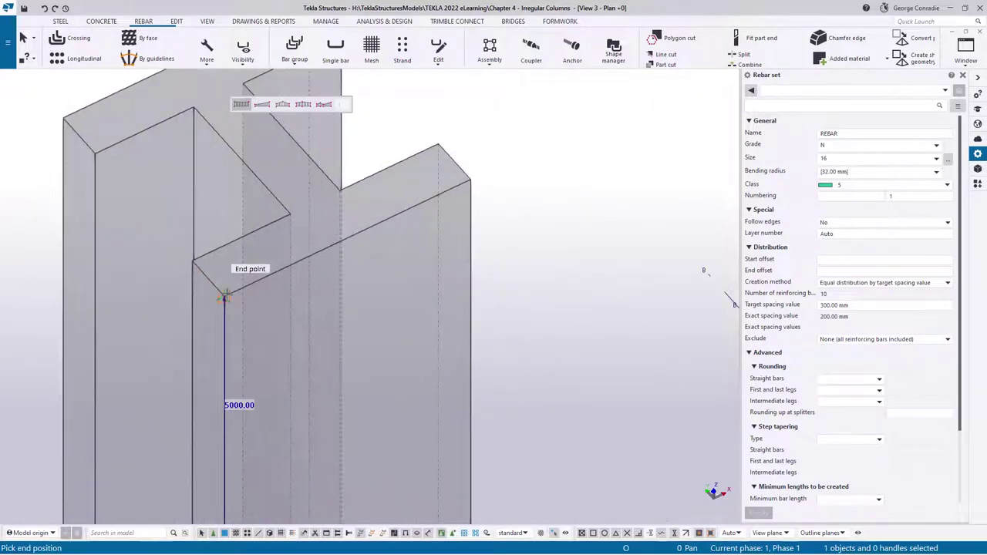
pyautogui.click(224, 296)
pyautogui.rightClick(509, 224)
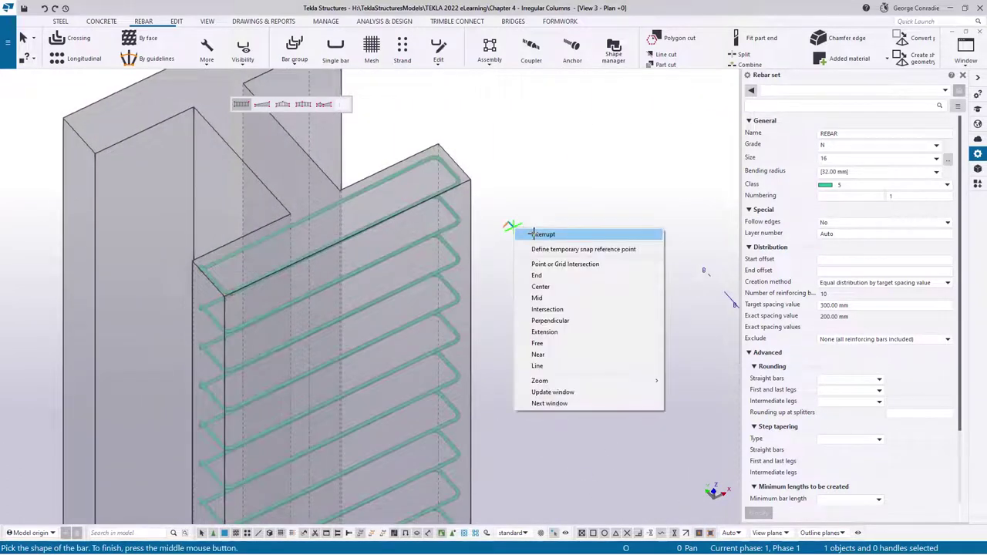
pyautogui.click(532, 236)
# Add an end detail modifier with hook type Standard 135-degrees to the tie set at the flange corner where the ties start and end.
pyautogui.scroll(-3, 532, 242)
pyautogui.keyDown('ctrl'); pyautogui.moveTo(532, 242); pyautogui.dragTo(432, 331, button='middle'); pyautogui.keyUp('ctrl')
pyautogui.scroll(3, 391, 378)
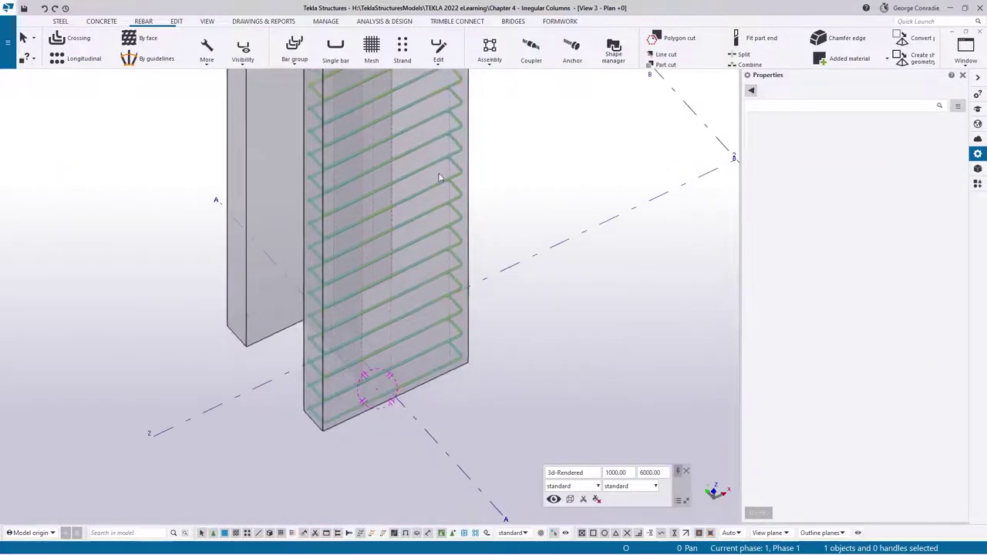
pyautogui.keyDown('ctrl'); pyautogui.moveTo(391, 378); pyautogui.dragTo(481, 383, button='middle'); pyautogui.keyUp('ctrl')
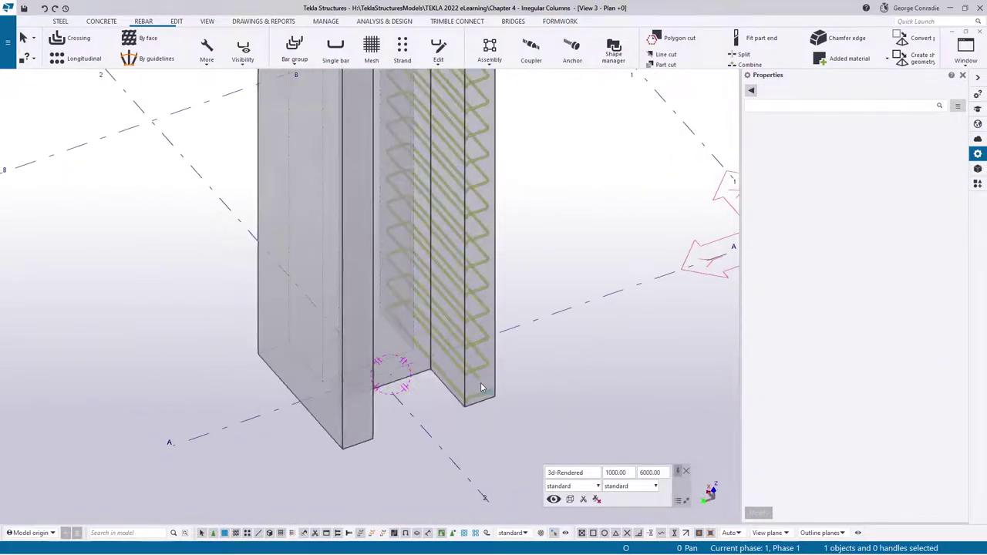
pyautogui.scroll(3, 472, 396)
pyautogui.click(477, 408)
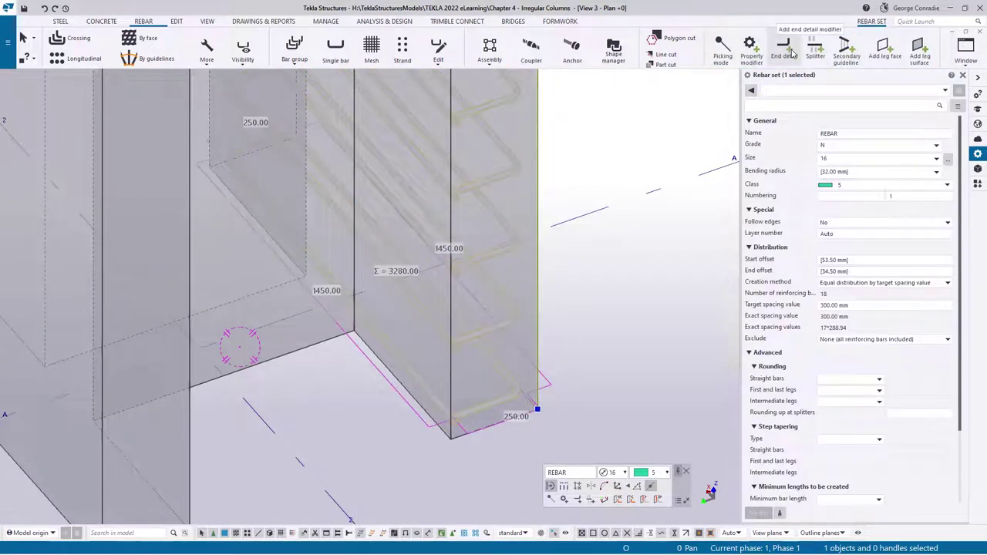
pyautogui.click(784, 52)
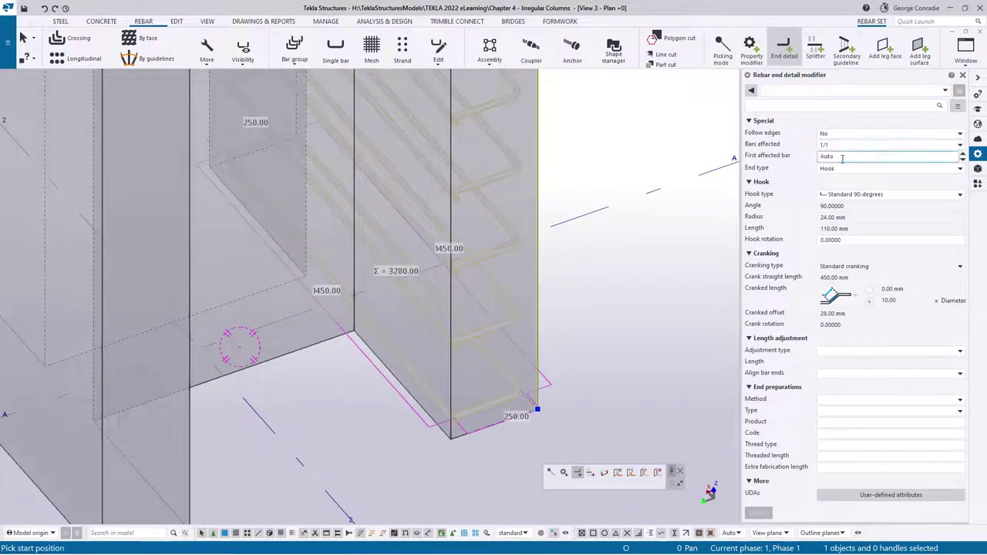
pyautogui.click(848, 195)
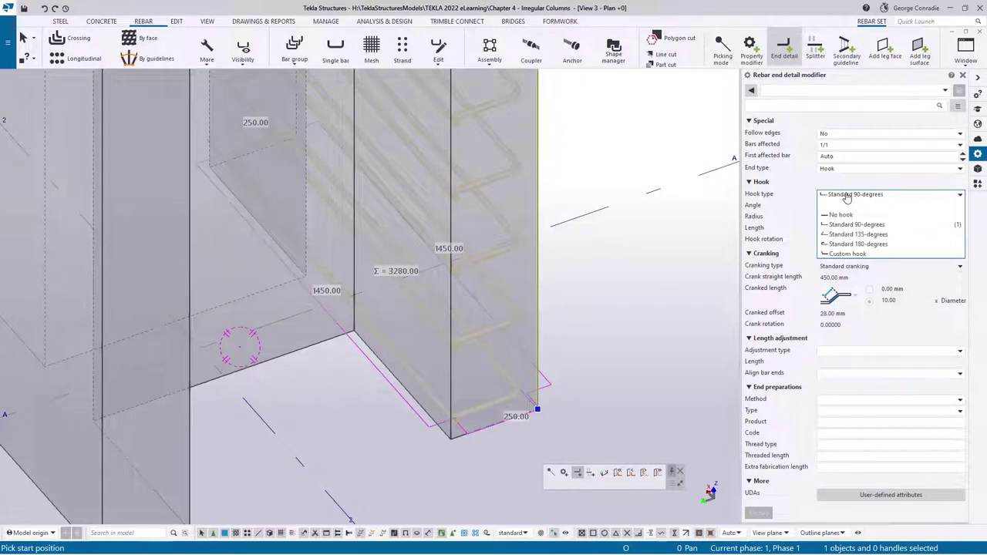
pyautogui.click(851, 245)
pyautogui.click(855, 197)
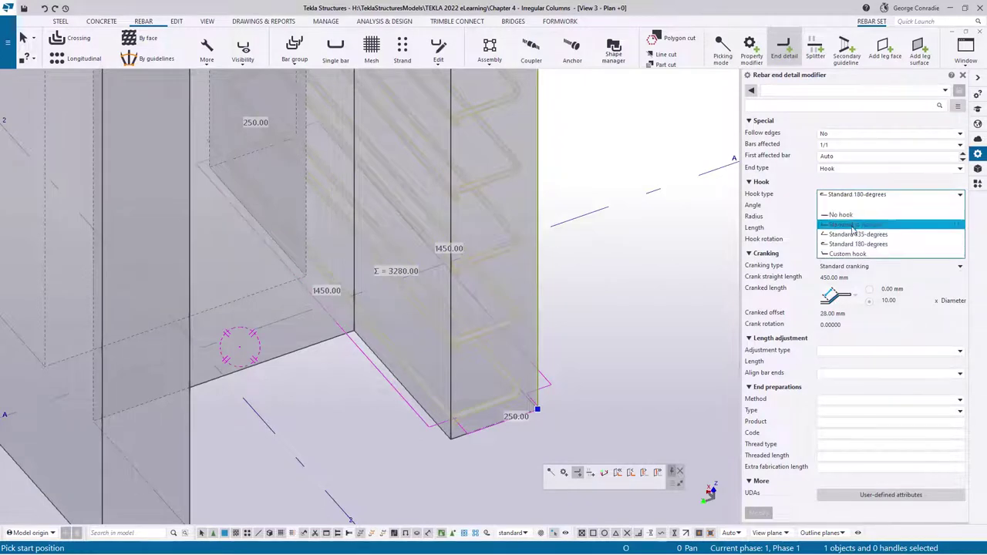
pyautogui.click(854, 234)
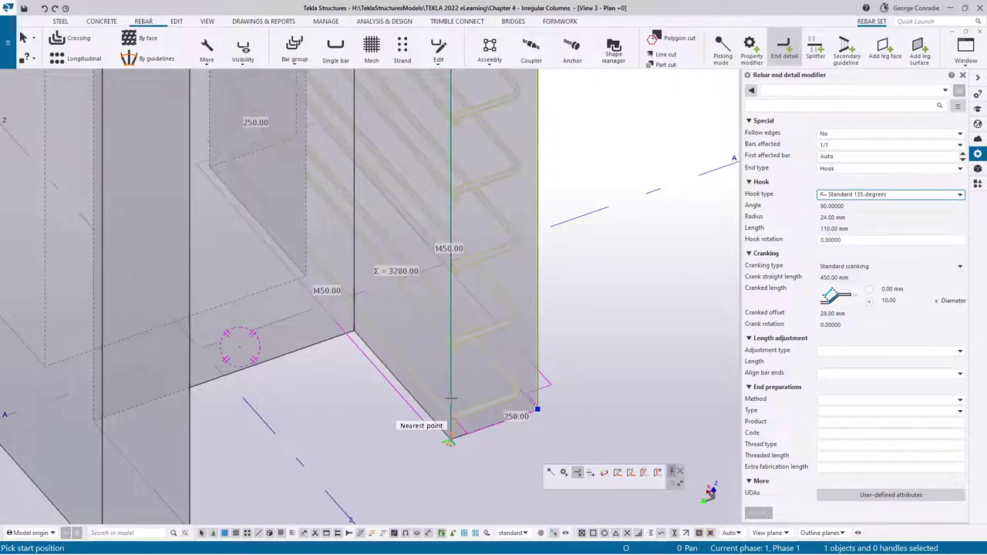
pyautogui.click(450, 440)
pyautogui.rightClick(549, 341)
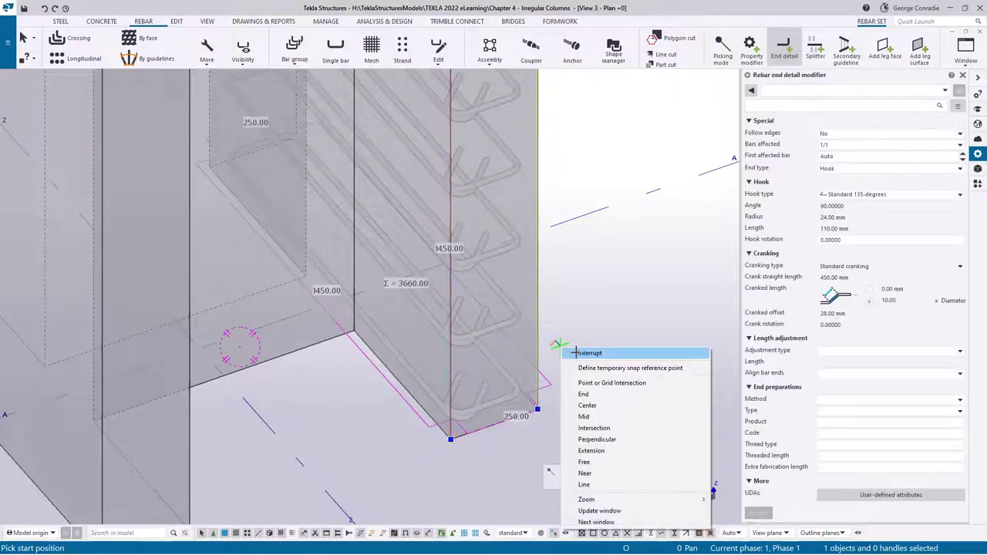
pyautogui.click(582, 353)
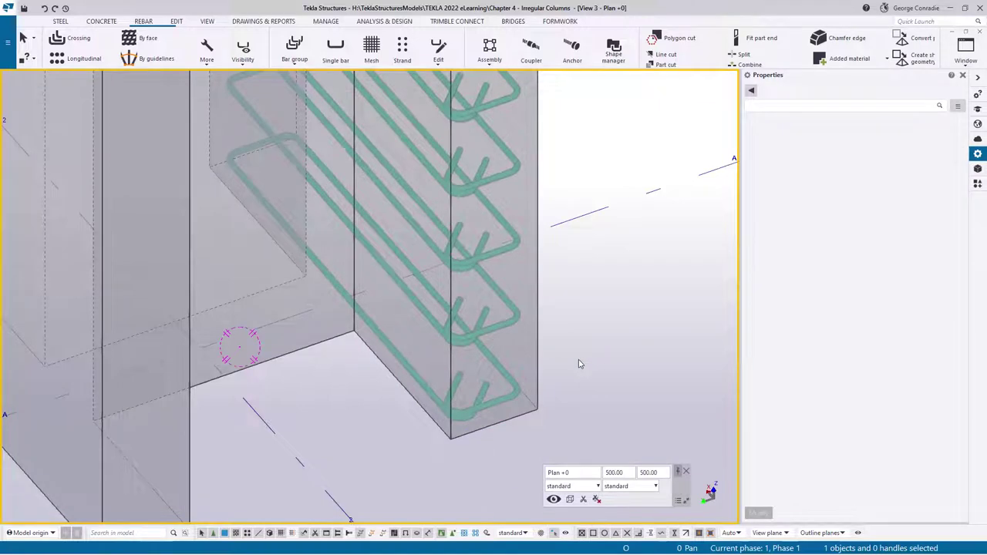
# Check the ties in the plan views and in Elevation Grid 2, examining their distribution and start direction along the column height.
pyautogui.hotkey('ctrl', 'p')
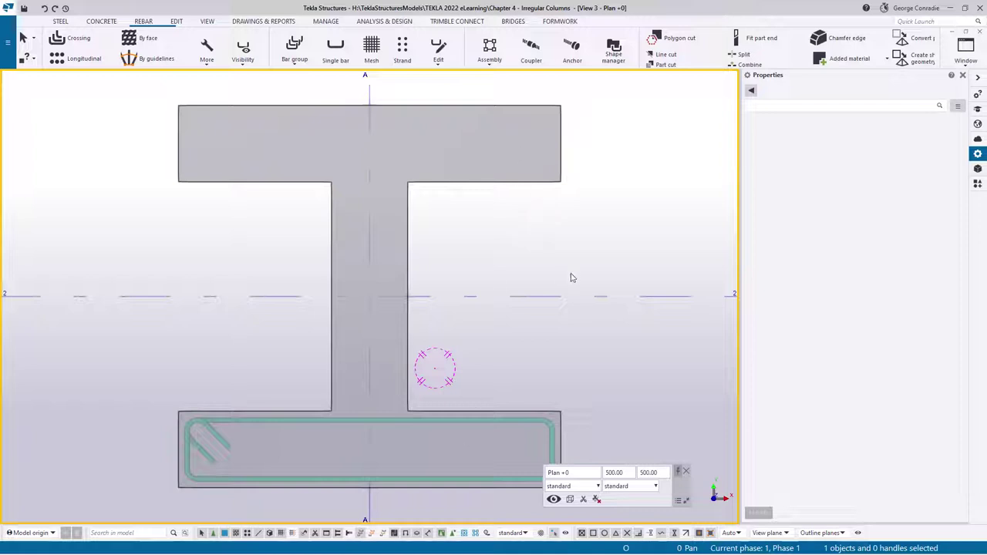
pyautogui.hotkey('ctrl', 'Tab')
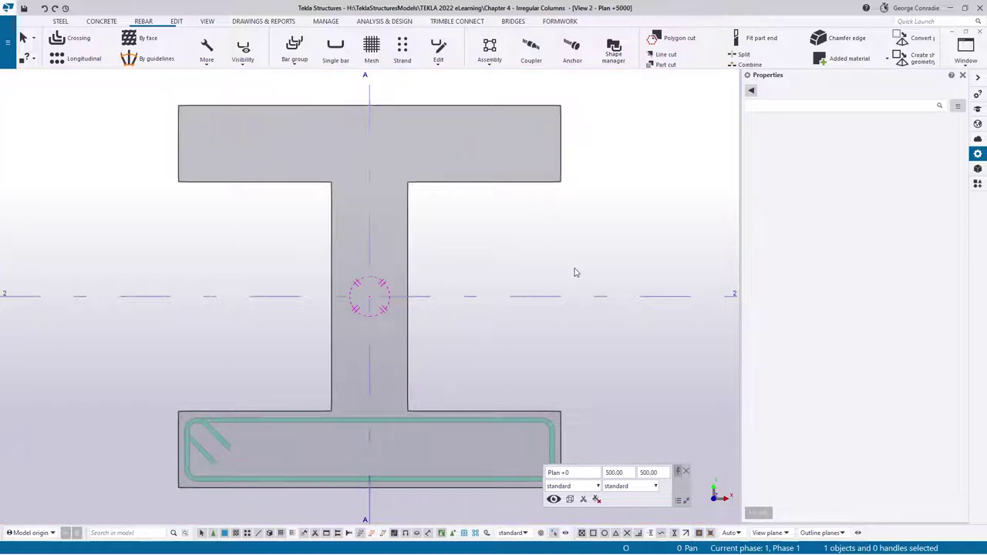
pyautogui.hotkey('ctrl', 'Tab')
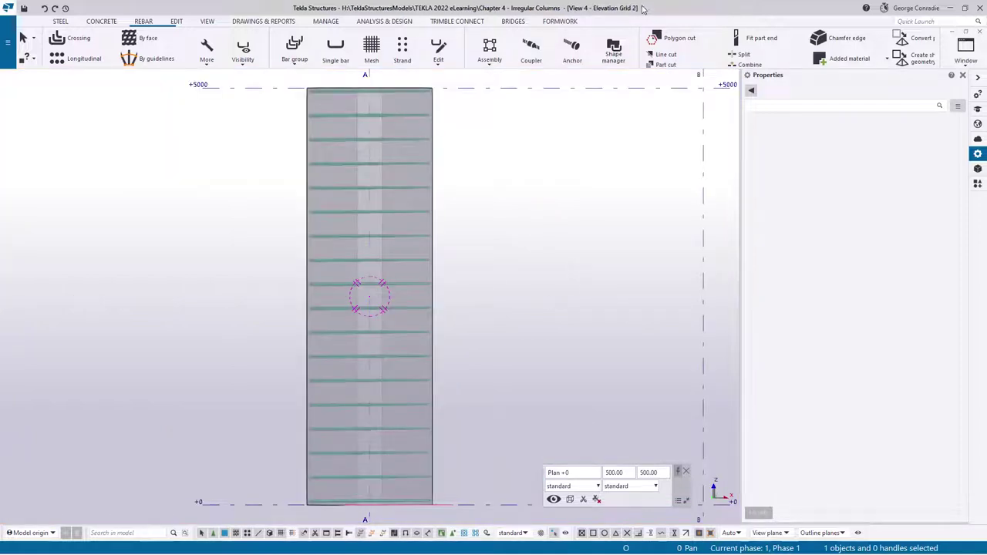
pyautogui.scroll(4, 429, 350)
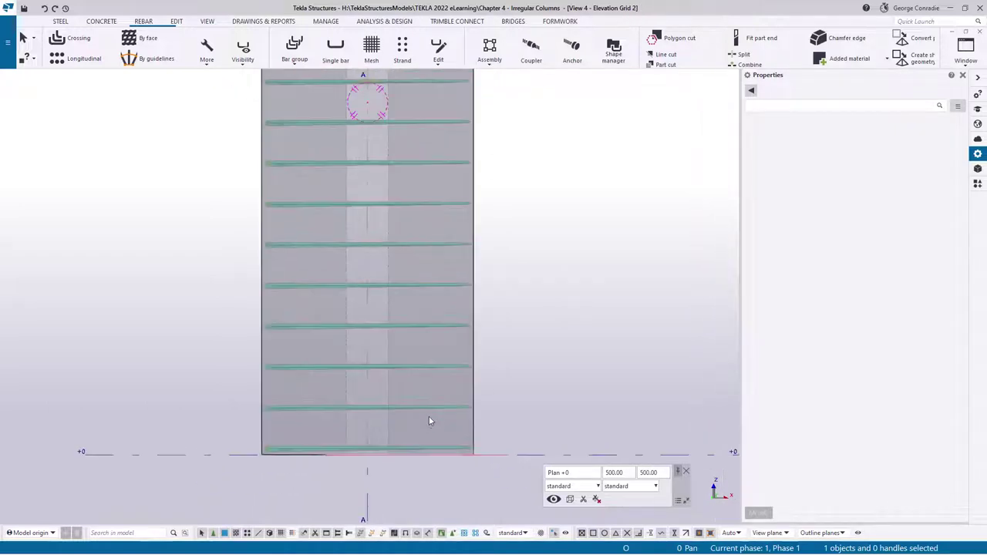
pyautogui.click(434, 409)
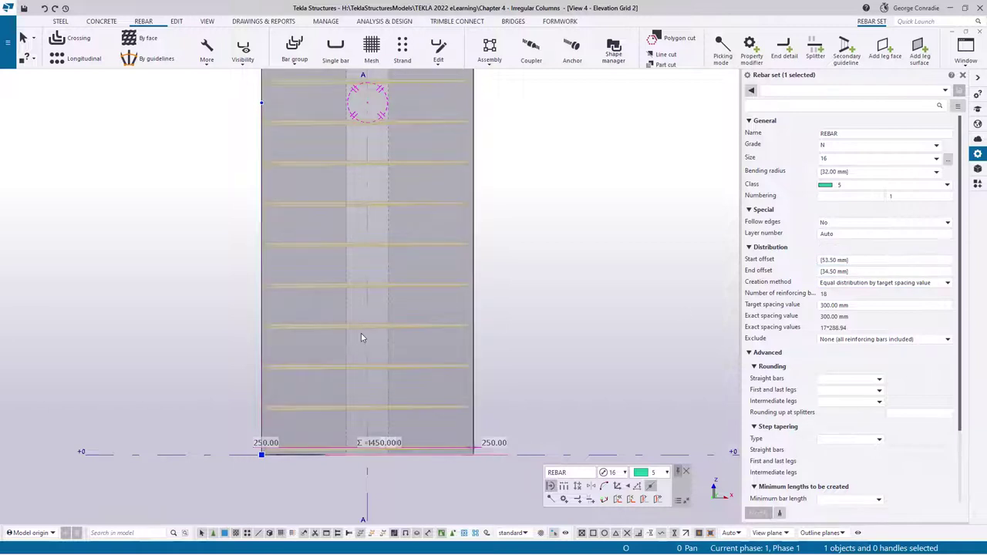
pyautogui.keyDown('ctrl'); pyautogui.moveTo(361, 337); pyautogui.dragTo(274, 308, button='middle'); pyautogui.keyUp('ctrl')
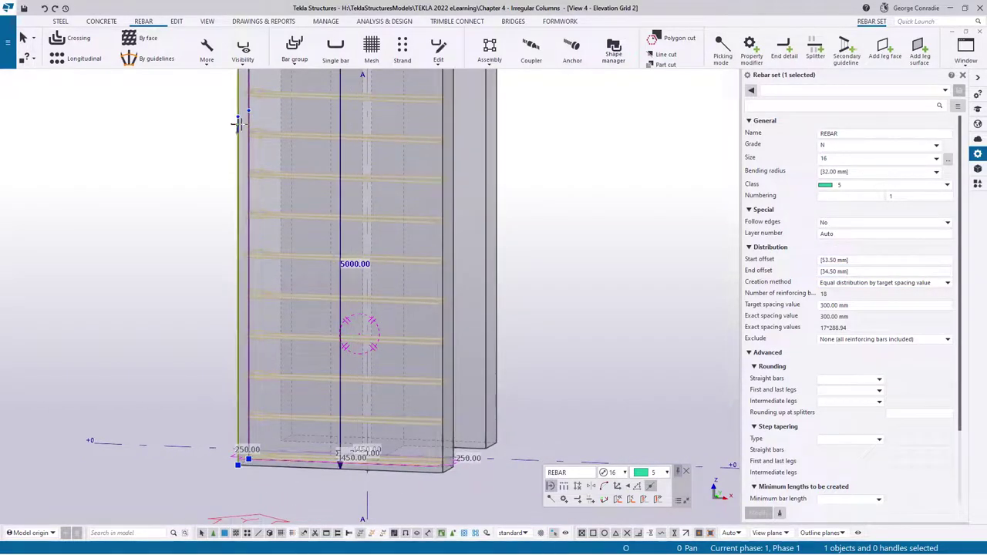
pyautogui.scroll(5, 239, 124)
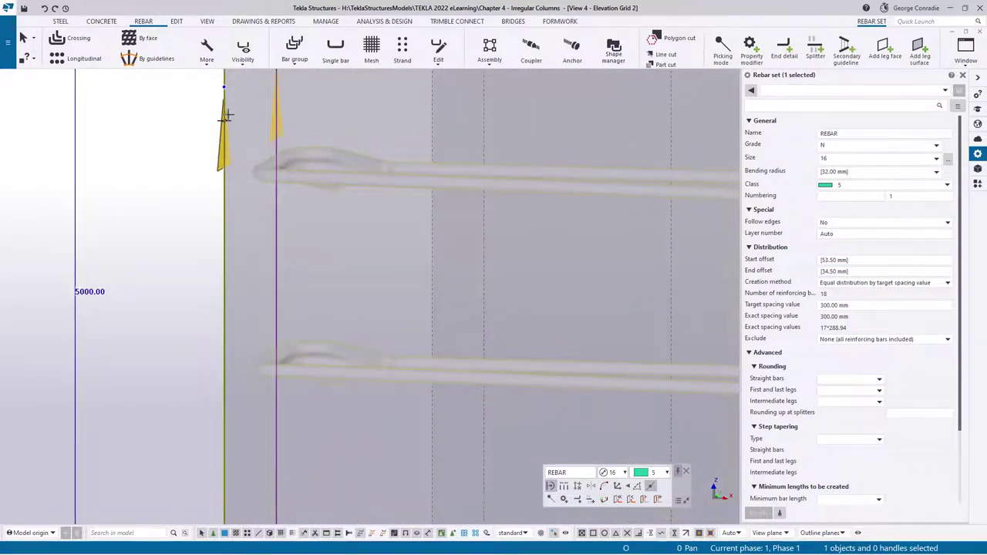
pyautogui.scroll(-6, 232, 139)
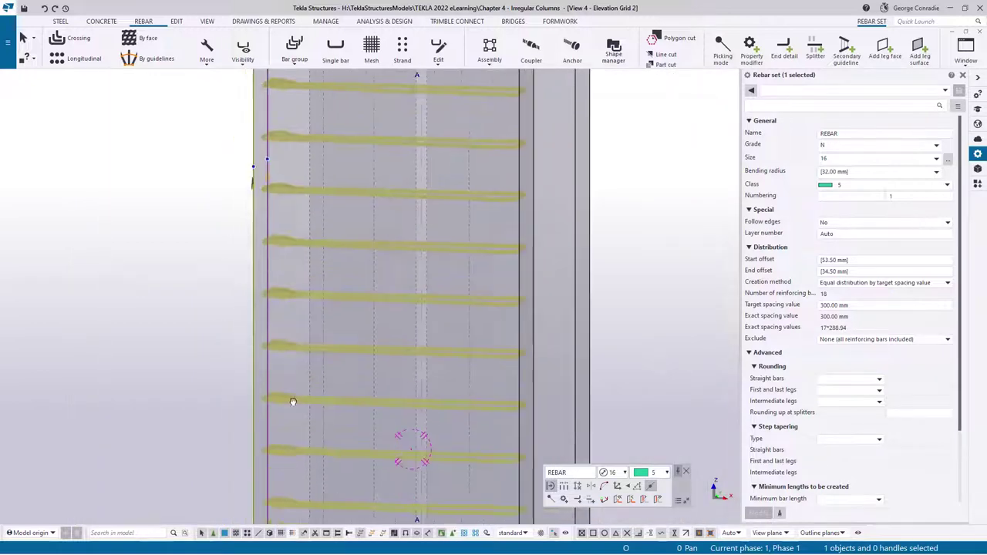
pyautogui.click(247, 399)
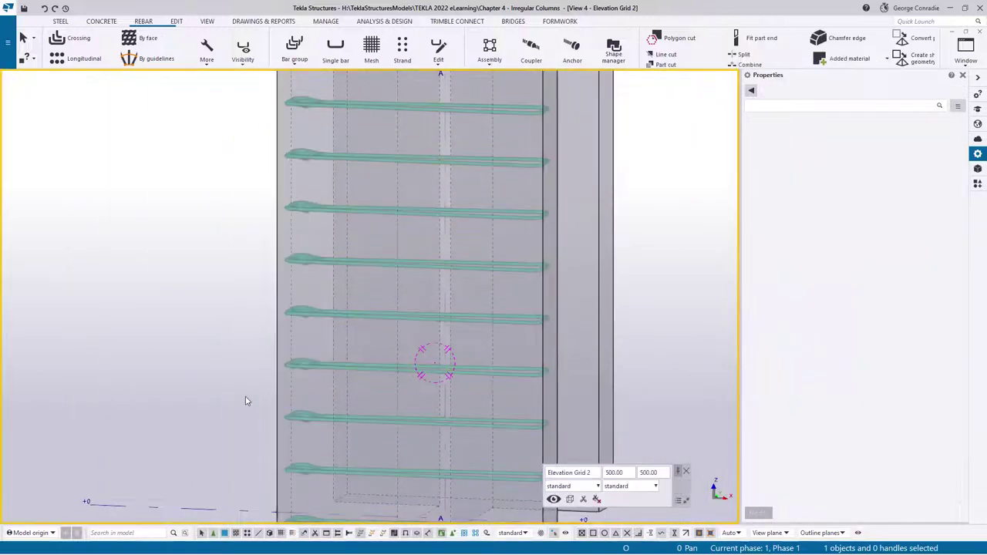
pyautogui.press('Home')
# Set the flange tie set's distribution start offset to 75 mm and end offset to 50 mm.
pyautogui.click(408, 406)
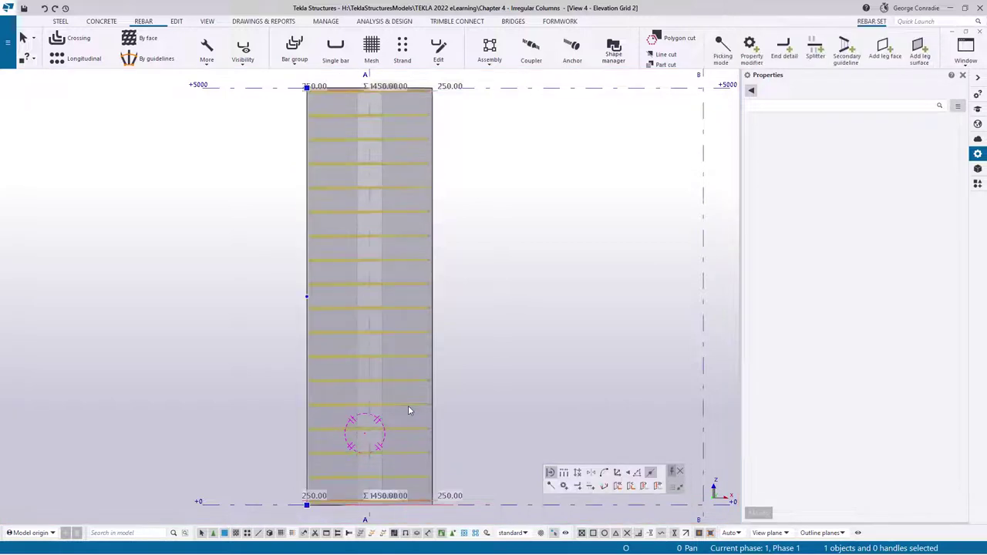
pyautogui.moveTo(859, 262); pyautogui.dragTo(802, 266)
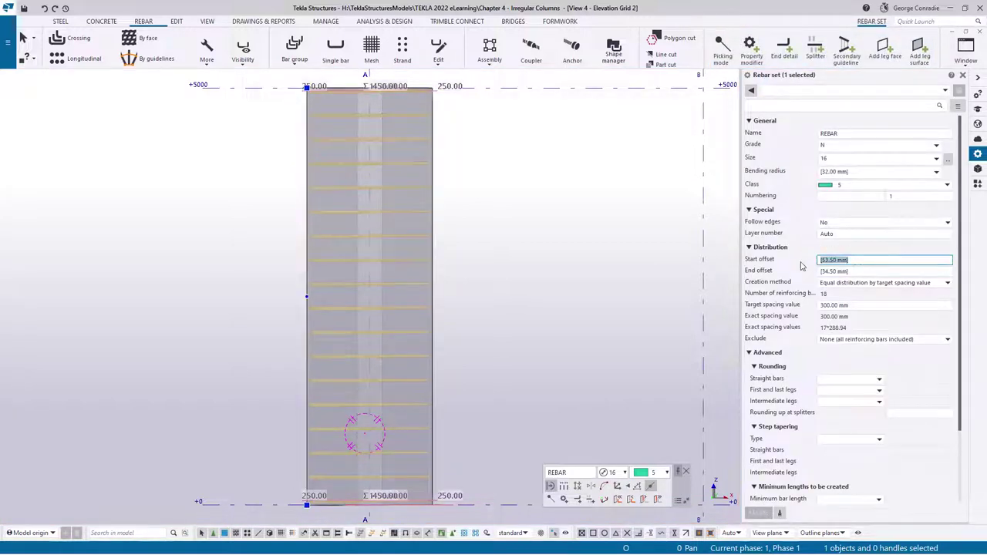
pyautogui.write('7')
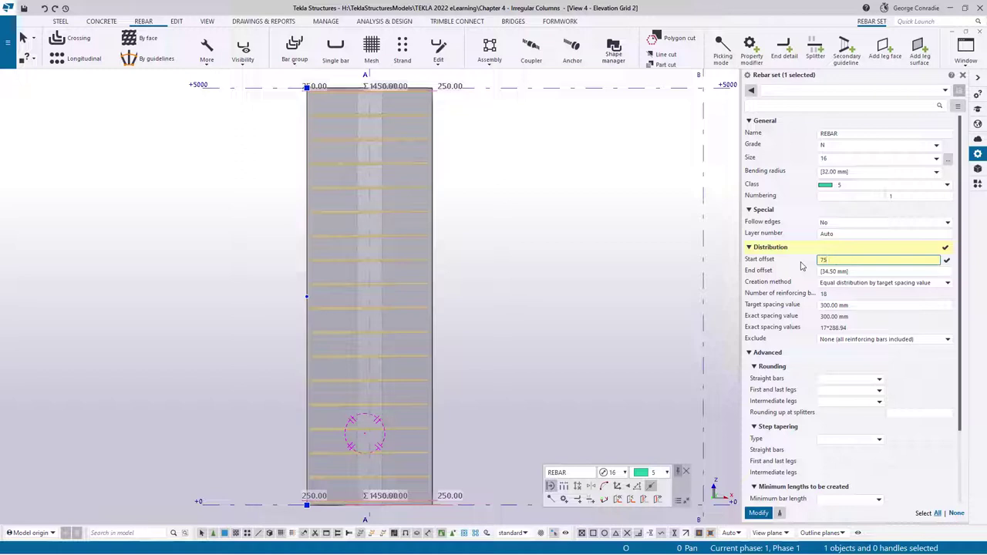
pyautogui.write('5')
pyautogui.press('Return')
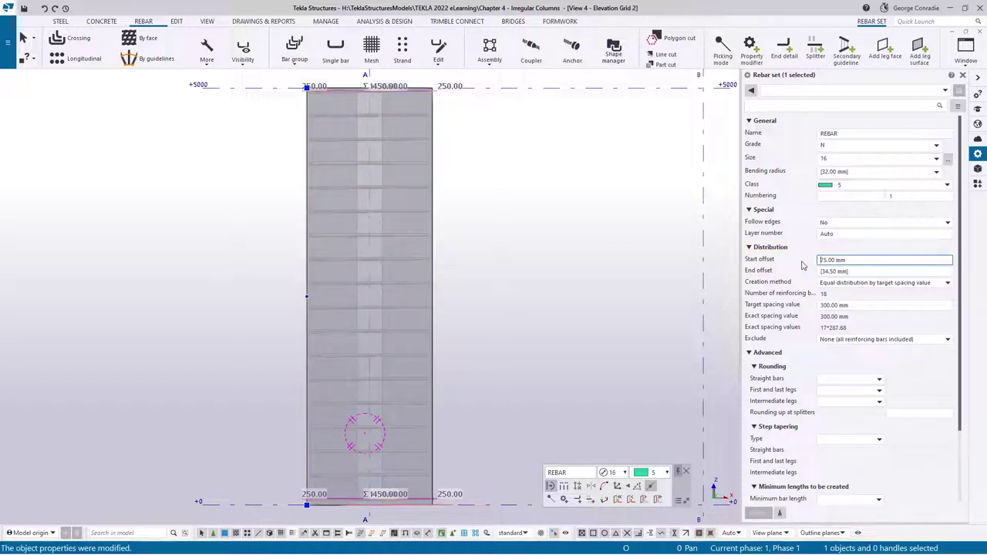
pyautogui.click(857, 271)
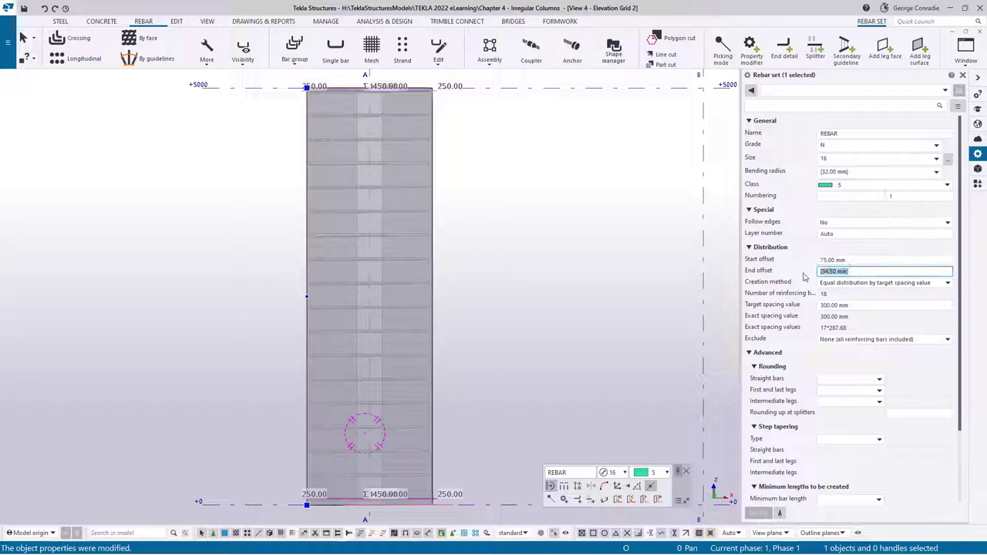
pyautogui.write('50')
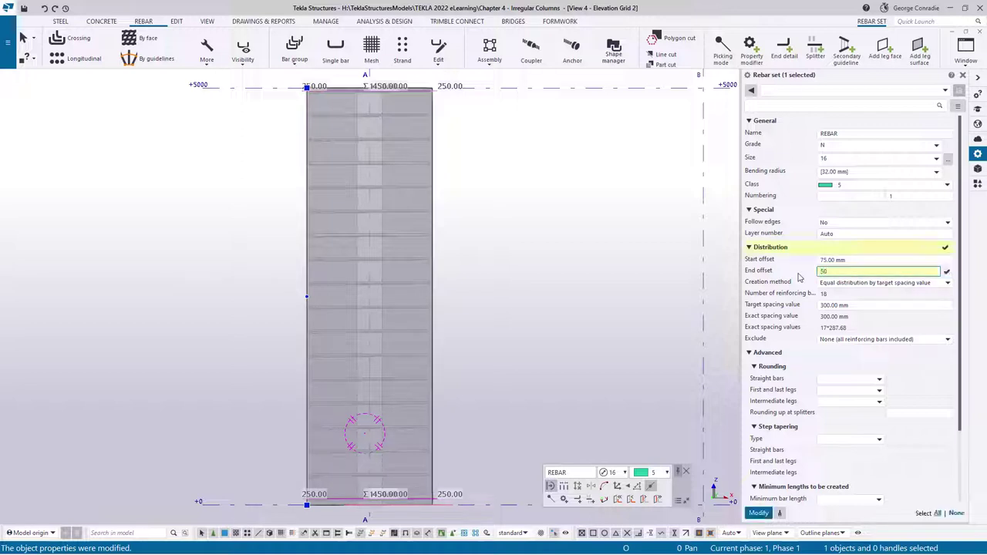
pyautogui.press('Return')
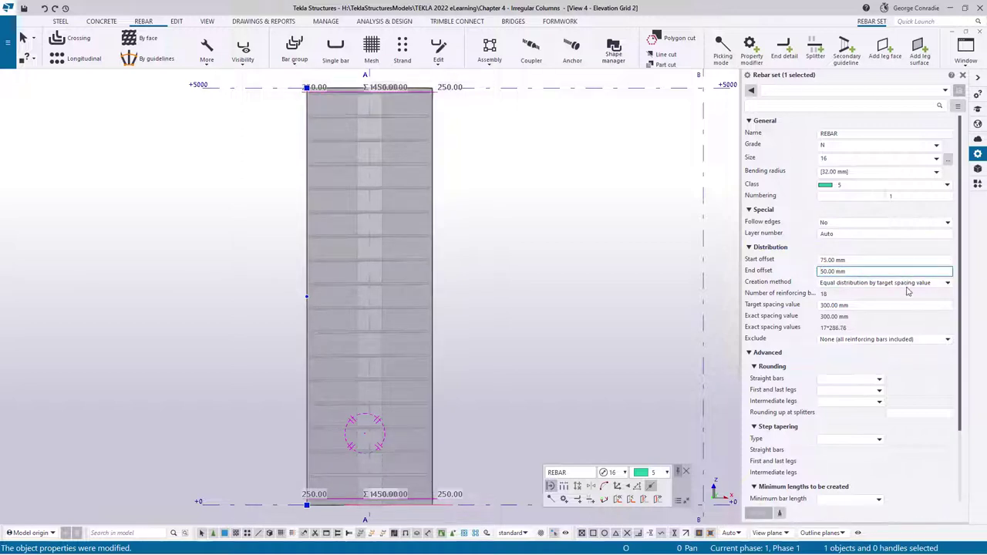
# Change the tie set's creation method to By exact spacings with spacing values 16*300.00, and deselect it.
pyautogui.click(903, 283)
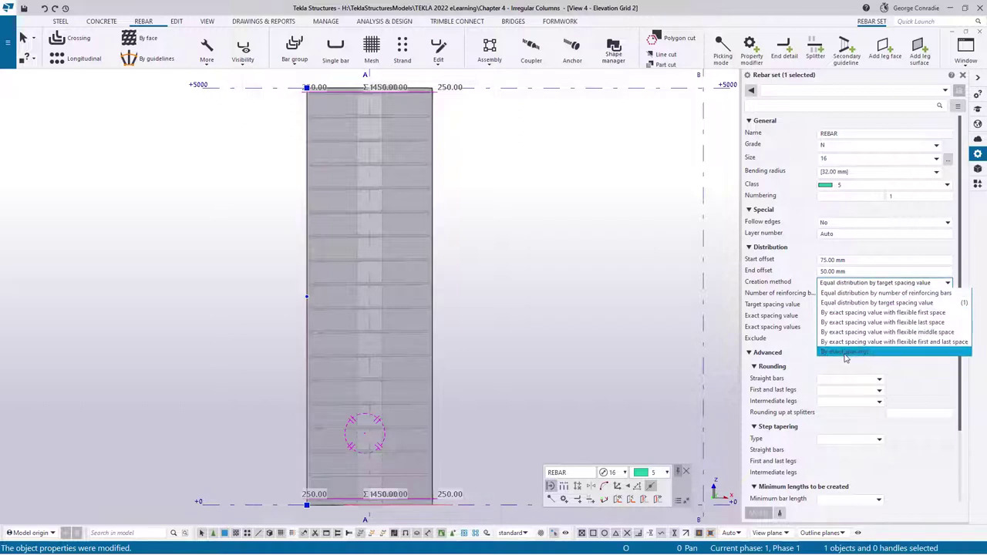
pyautogui.click(846, 352)
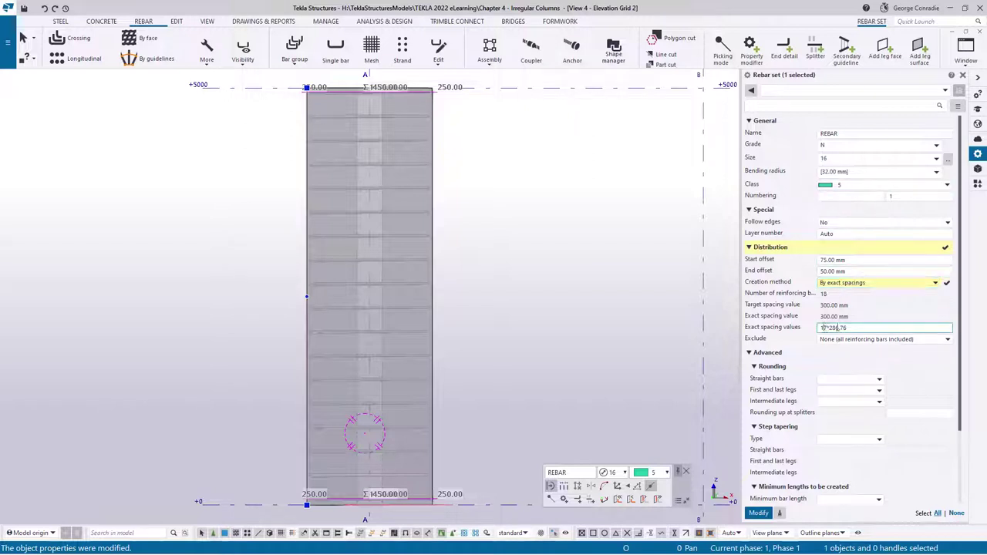
pyautogui.moveTo(822, 327); pyautogui.dragTo(892, 324)
pyautogui.write('16*300.00')
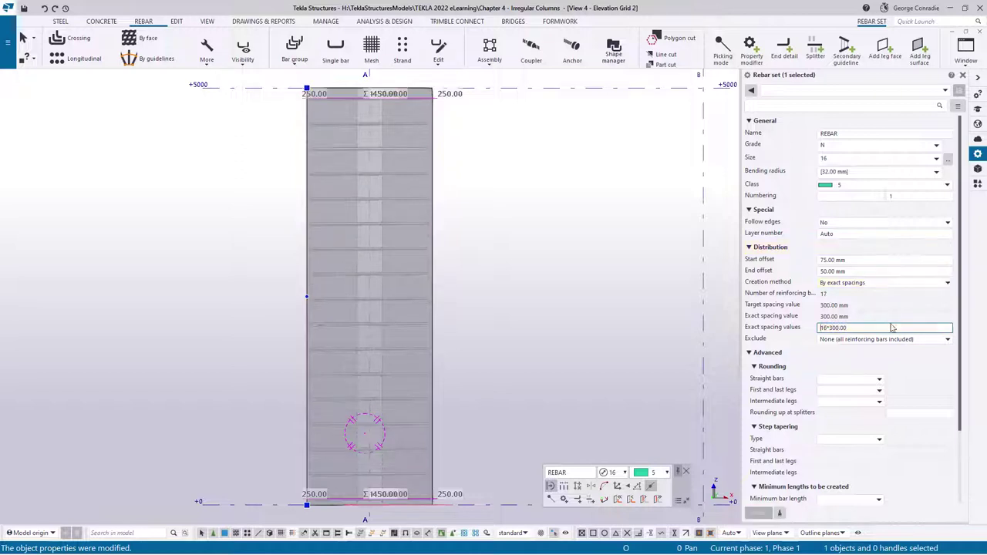
pyautogui.click(466, 350)
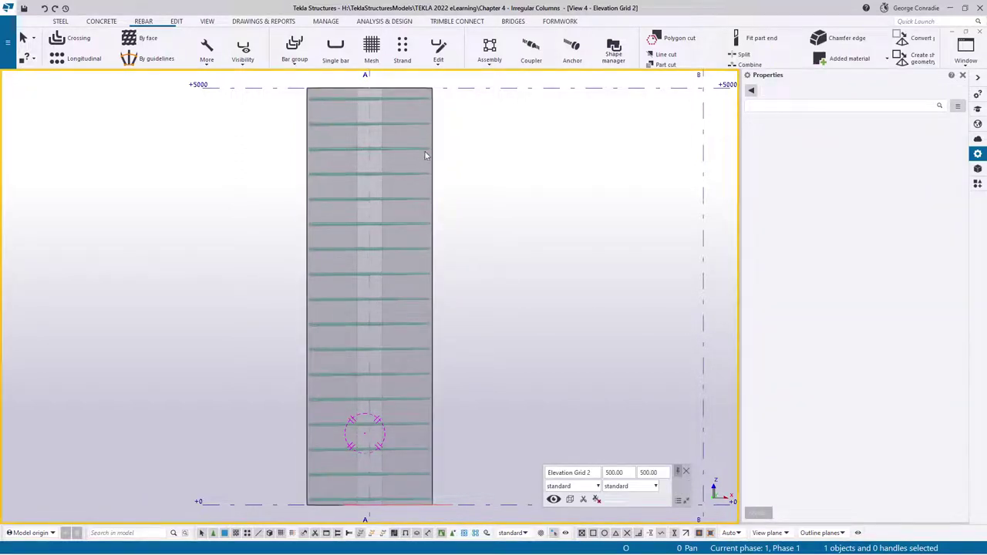
# Display the tie set's spacings on its guideline in the elevation, examine the offsets at both column ends, and deselect it.
pyautogui.click(408, 276)
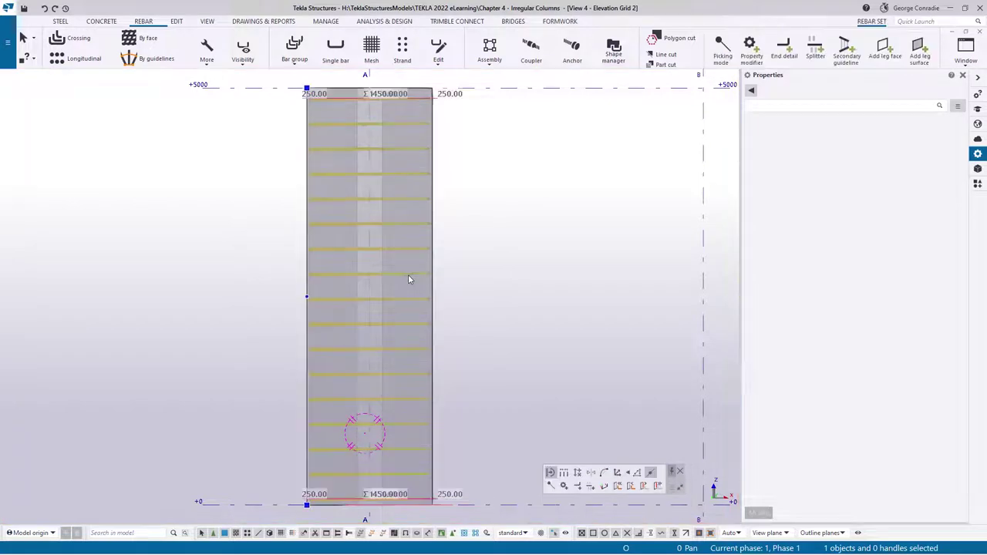
pyautogui.click(306, 261)
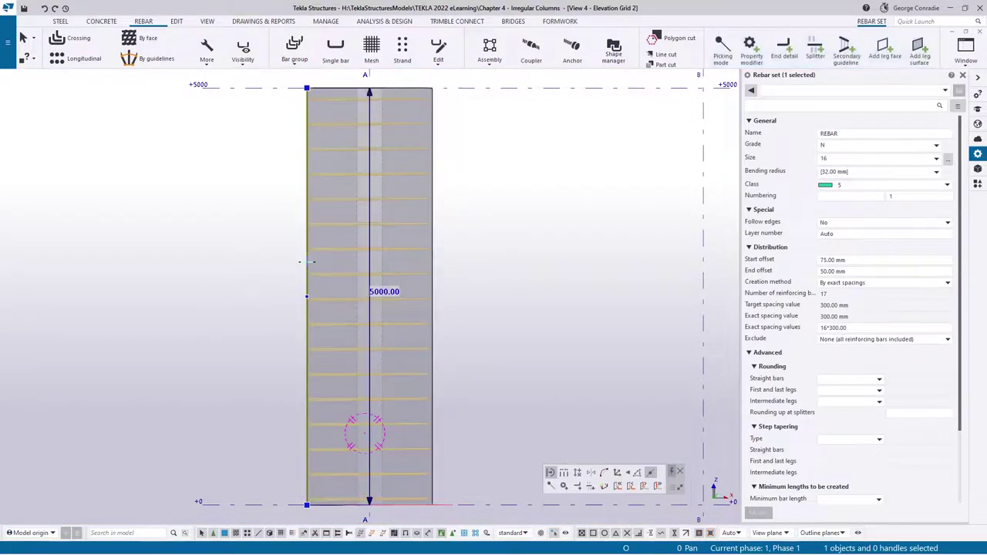
pyautogui.click(565, 473)
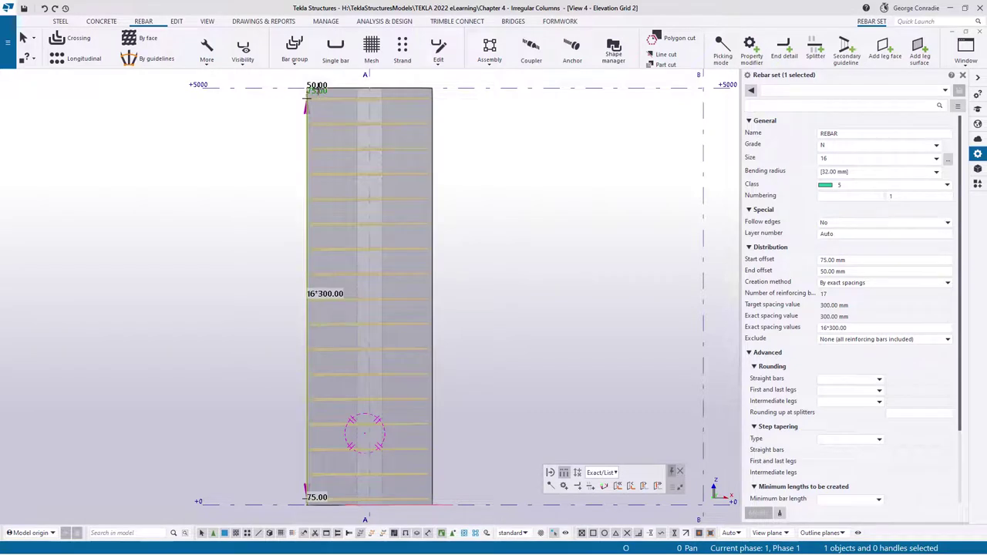
pyautogui.scroll(4, 318, 91)
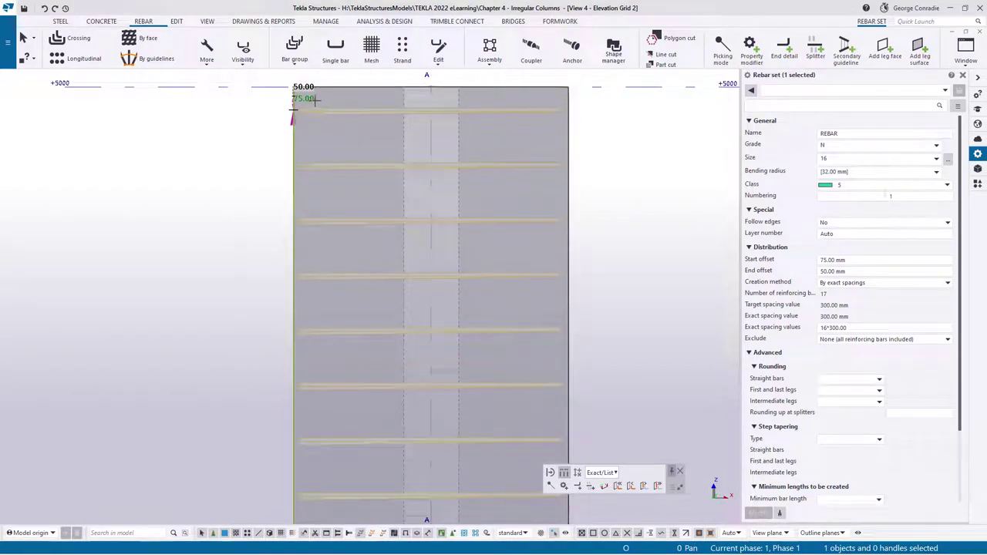
pyautogui.press('End')
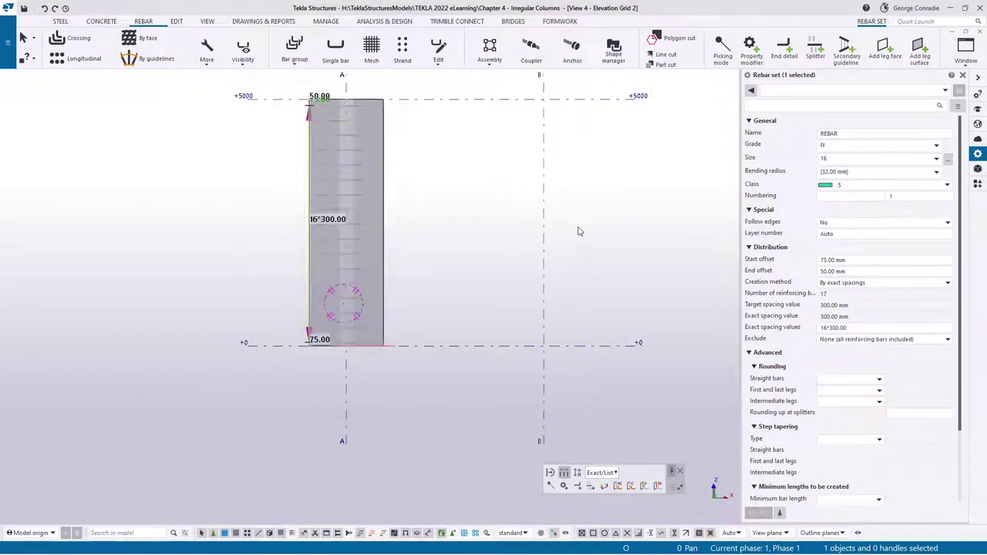
pyautogui.rightClick(472, 217)
pyautogui.click(474, 218)
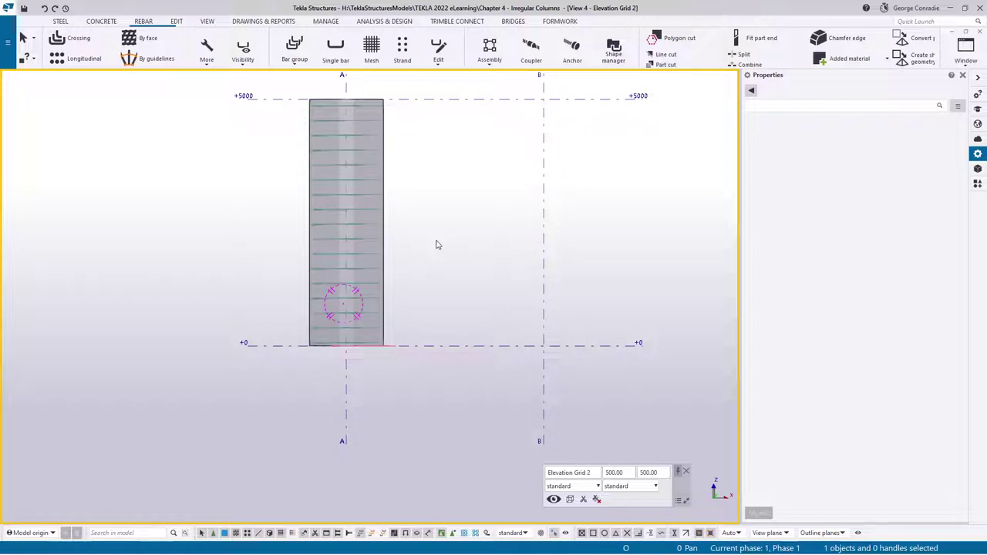
# In the Plan +0 view, mirror-copy the lower flange's tie set about grid line 2 onto the upper flange and end the command.
pyautogui.hotkey('ctrl', 'Tab')
pyautogui.hotkey('ctrl', 'Tab')
pyautogui.hotkey('ctrl', 'Tab')
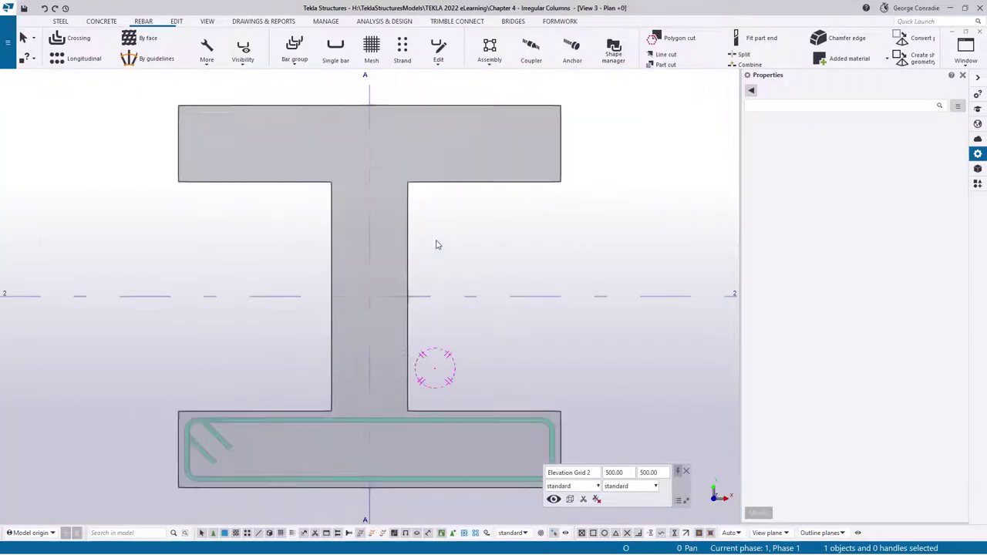
pyautogui.moveTo(568, 258); pyautogui.dragTo(525, 251, button='middle')
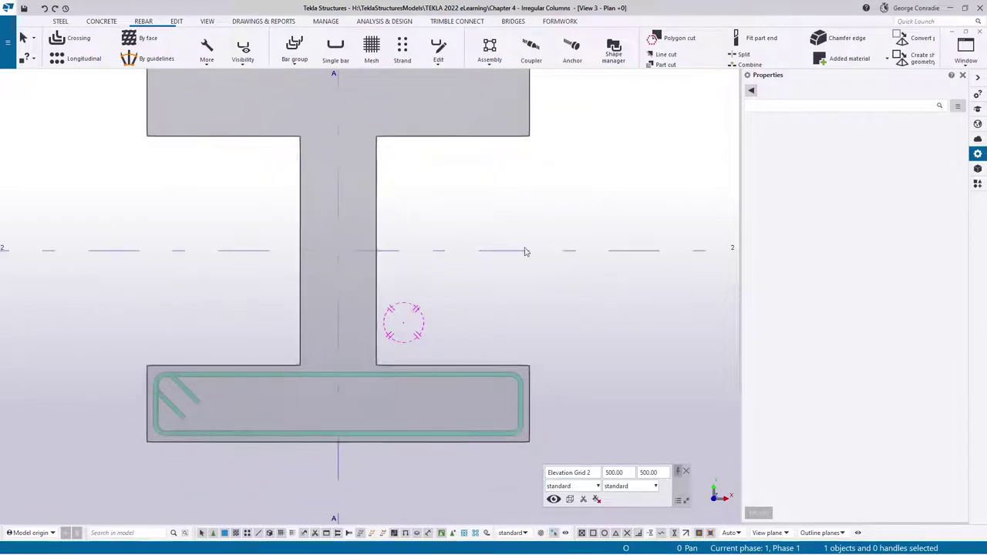
pyautogui.click(466, 379)
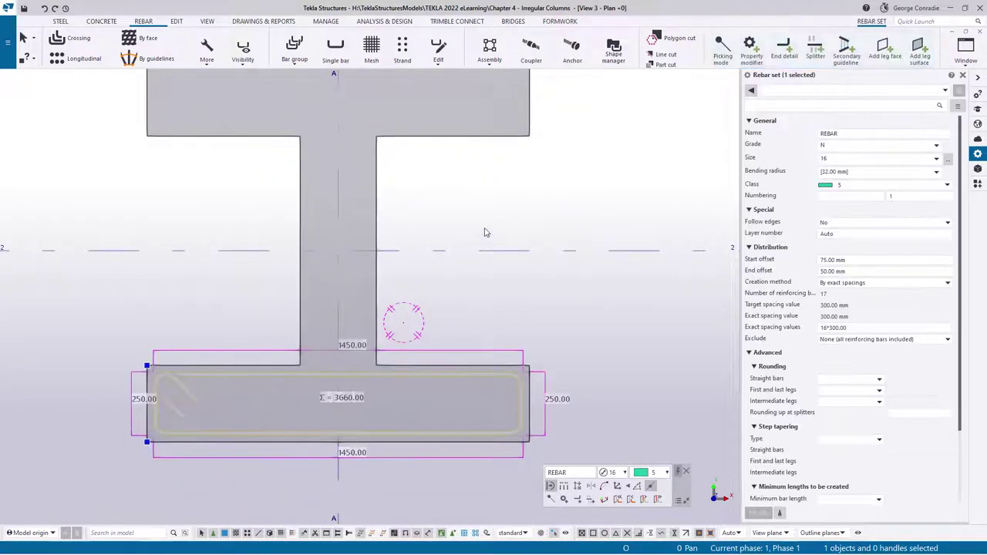
pyautogui.rightClick(486, 231)
pyautogui.moveTo(521, 299)
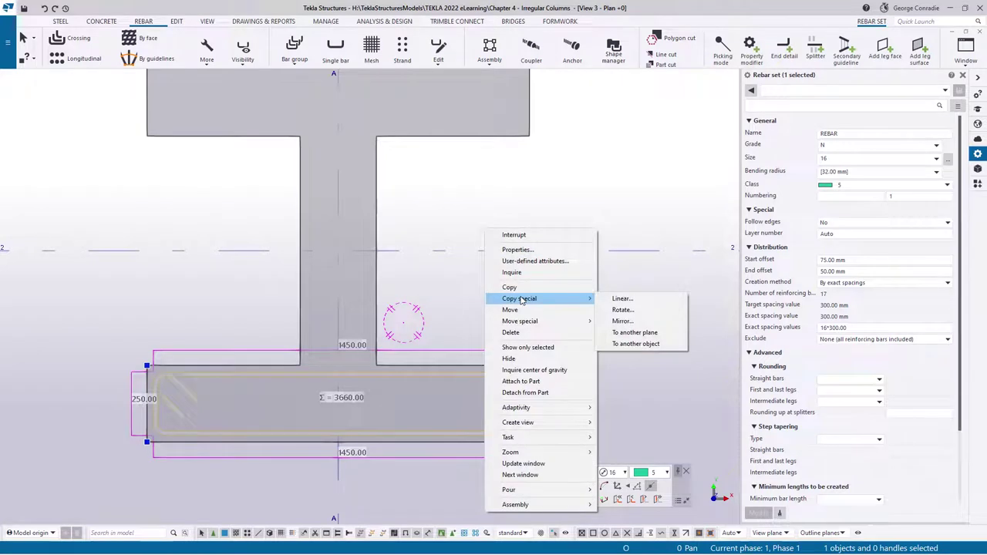
pyautogui.click(623, 321)
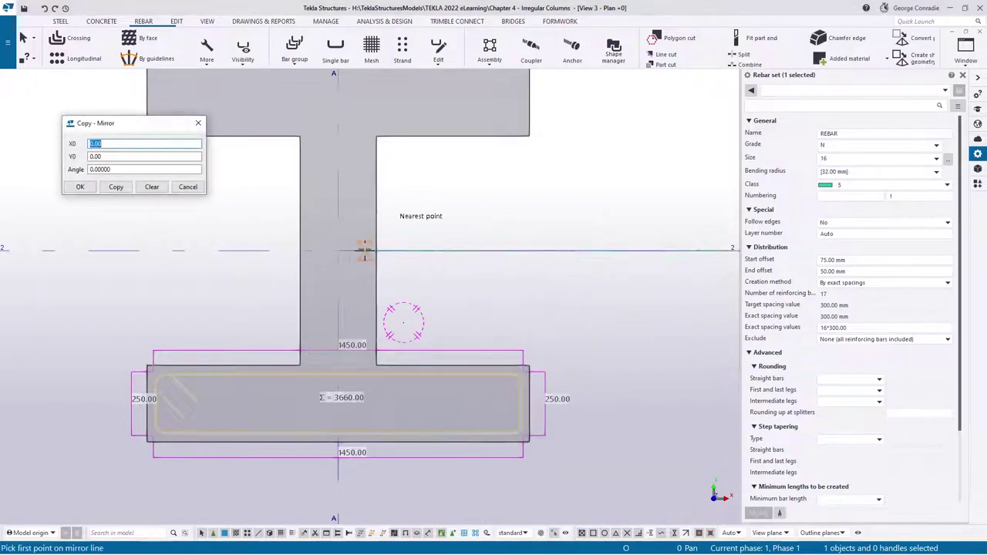
pyautogui.click(338, 251)
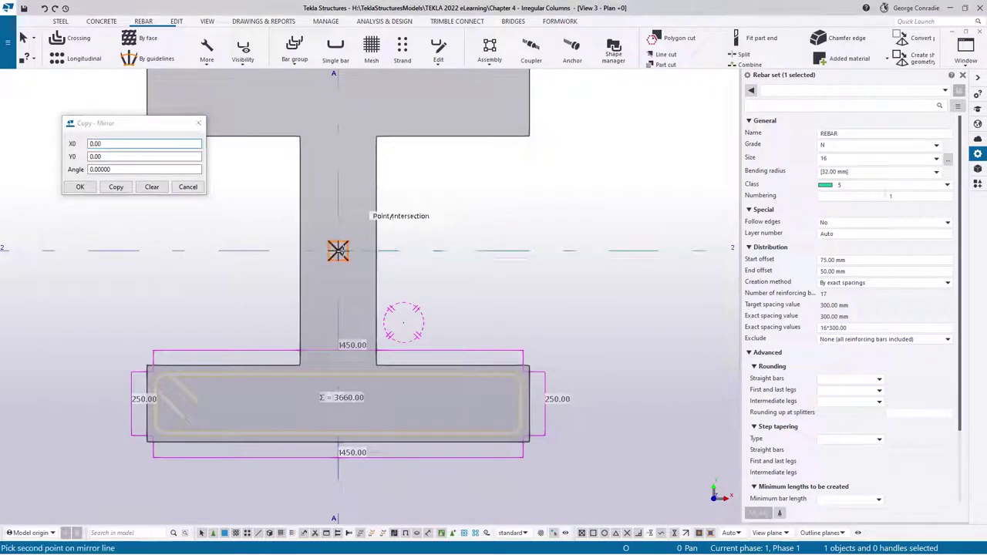
pyautogui.click(504, 250)
pyautogui.click(116, 186)
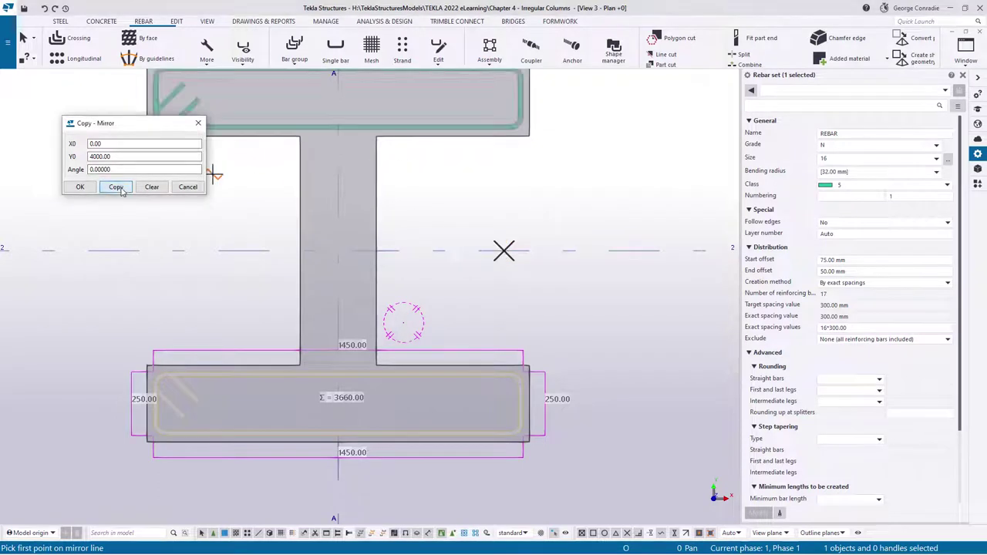
pyautogui.click(152, 186)
pyautogui.click(187, 186)
pyautogui.rightClick(444, 194)
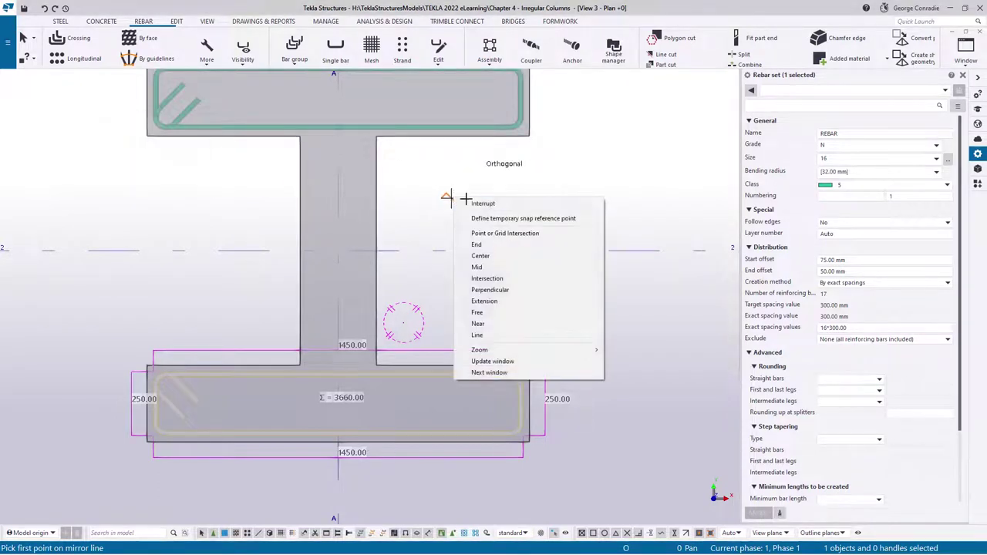
pyautogui.click(471, 198)
pyautogui.scroll(-2, 535, 202)
pyautogui.moveTo(533, 200); pyautogui.dragTo(591, 204, button='middle')
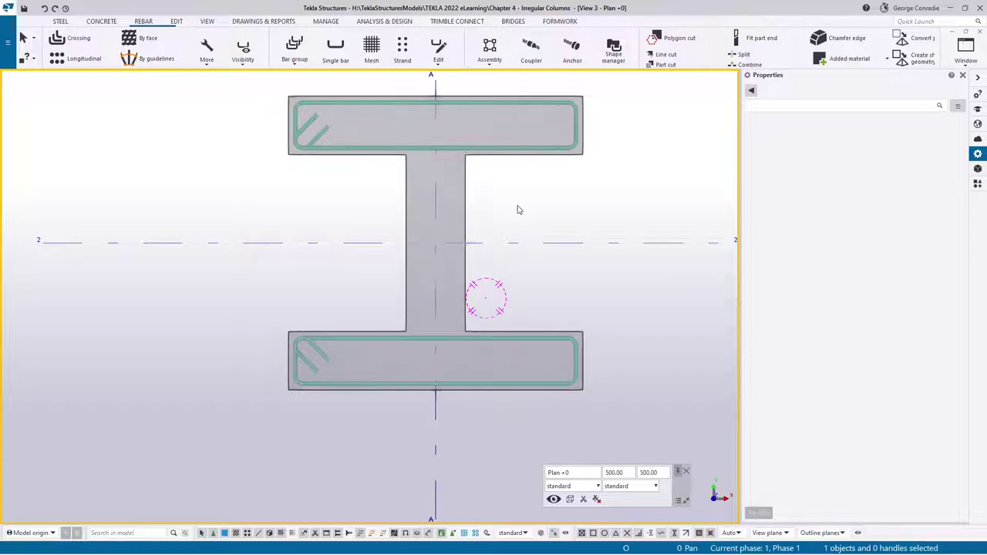
# Start a point-input rebar set and define its shape as a closed rectangle 300 mm wide, following the web through both flanges to their outer edges.
pyautogui.moveTo(517, 209); pyautogui.dragTo(464, 198, button='middle')
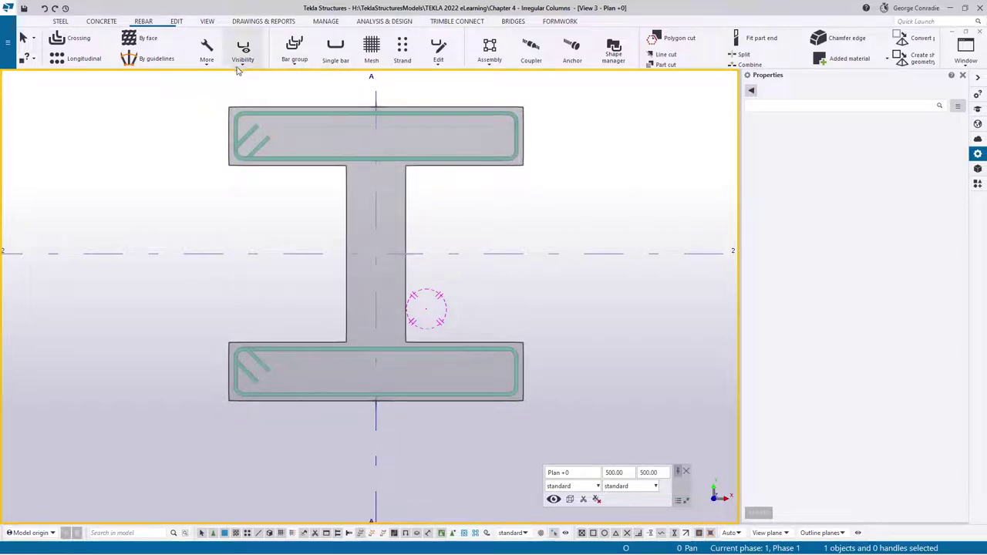
pyautogui.click(208, 67)
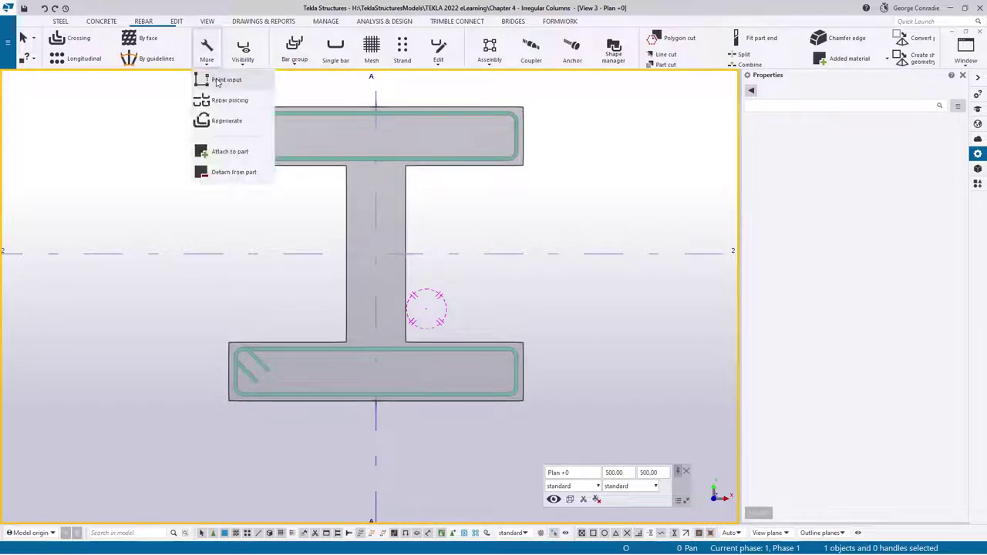
pyautogui.click(224, 77)
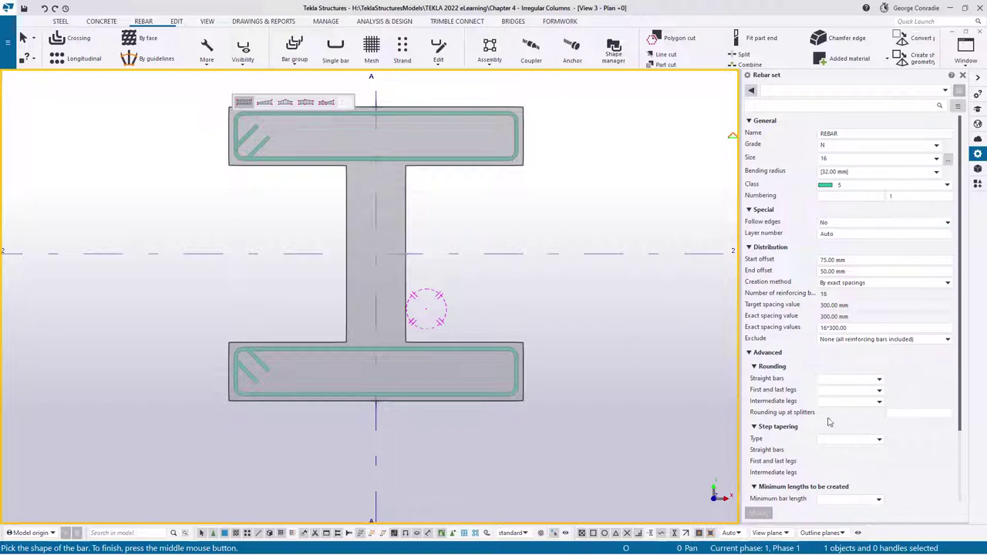
pyautogui.moveTo(417, 204); pyautogui.dragTo(469, 254, button='middle')
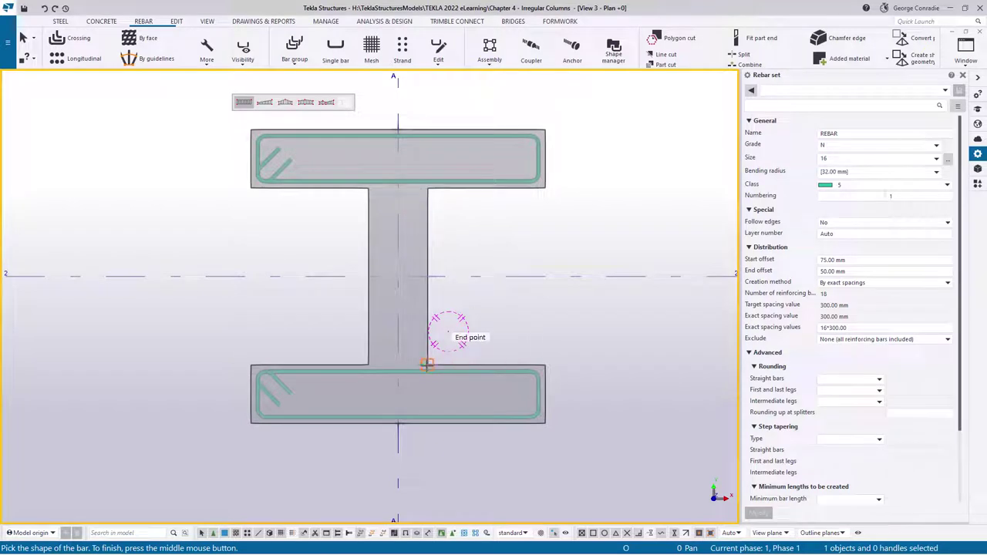
pyautogui.click(428, 364)
pyautogui.click(428, 423)
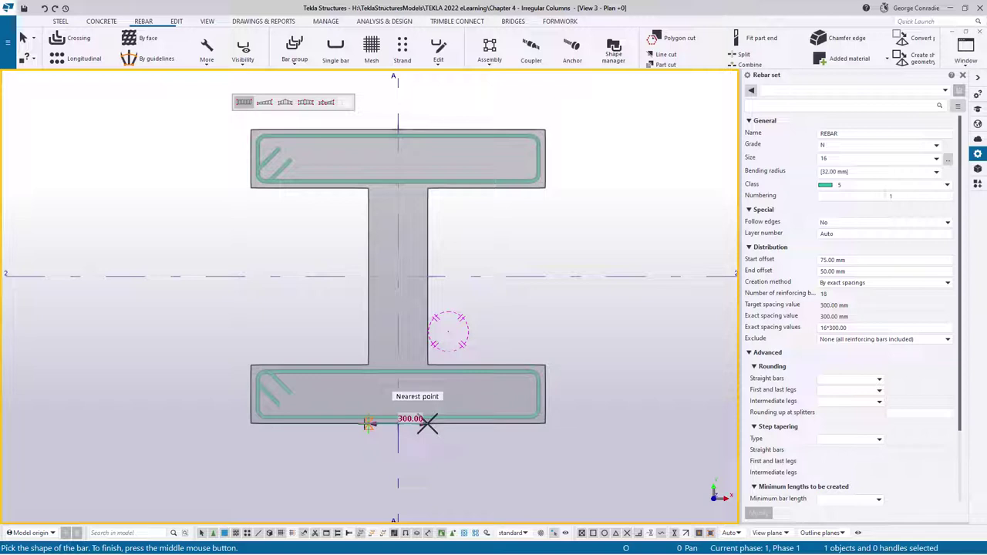
pyautogui.click(369, 423)
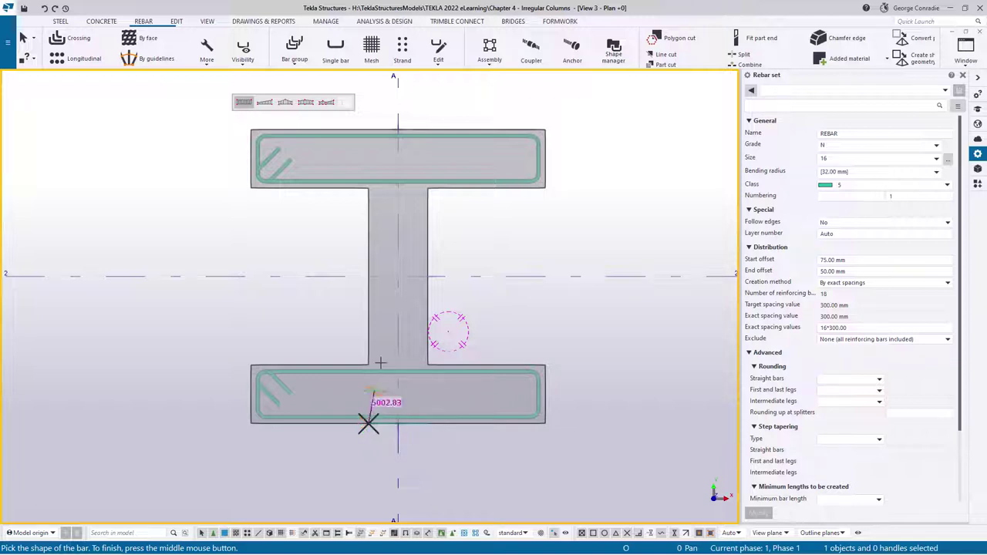
pyautogui.click(368, 129)
pyautogui.click(428, 129)
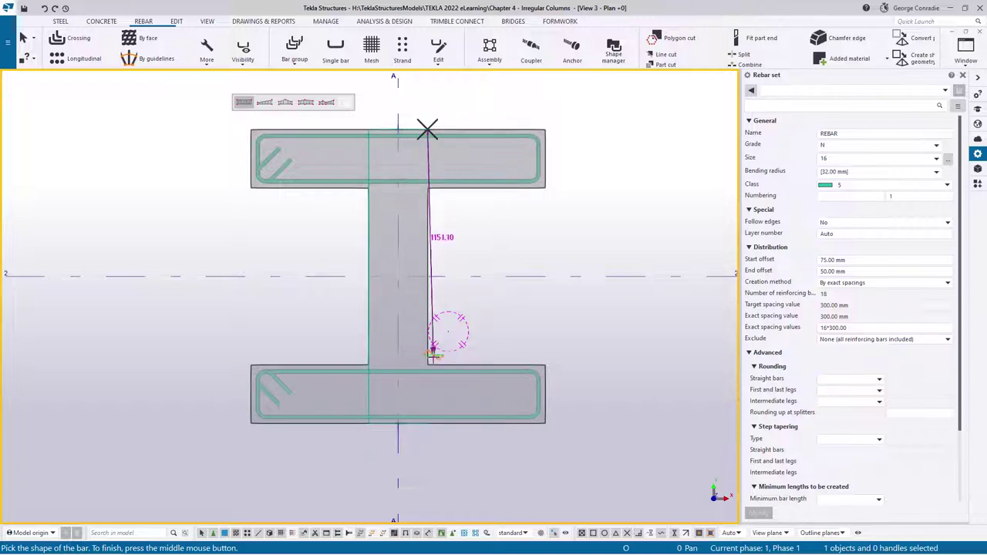
pyautogui.click(428, 422)
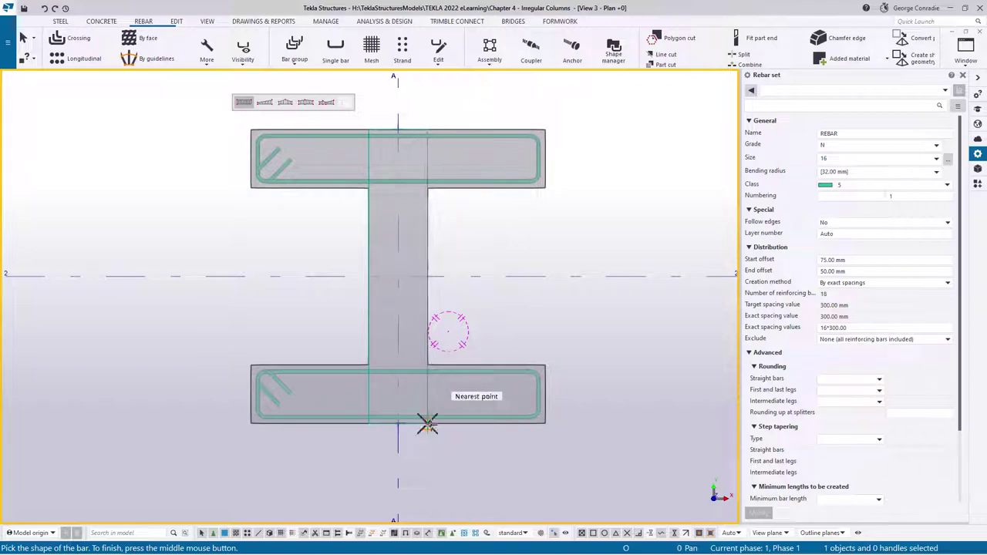
pyautogui.middleClick(478, 312)
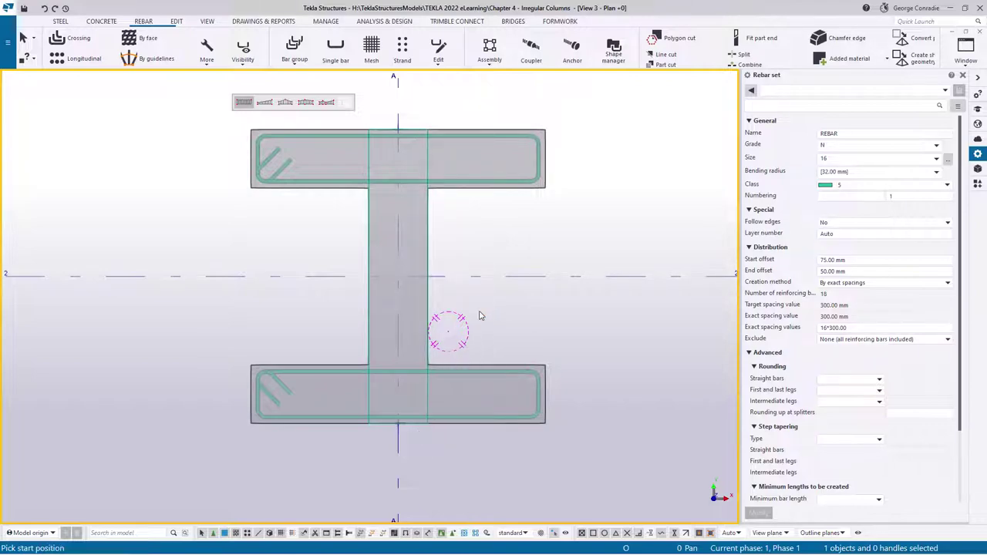
# Distribute the web tie set over the column's full height, from its base to its top, and end the command.
pyautogui.keyDown('ctrl'); pyautogui.moveTo(478, 311); pyautogui.dragTo(571, 269, button='middle'); pyautogui.keyUp('ctrl')
pyautogui.scroll(2, 281, 372)
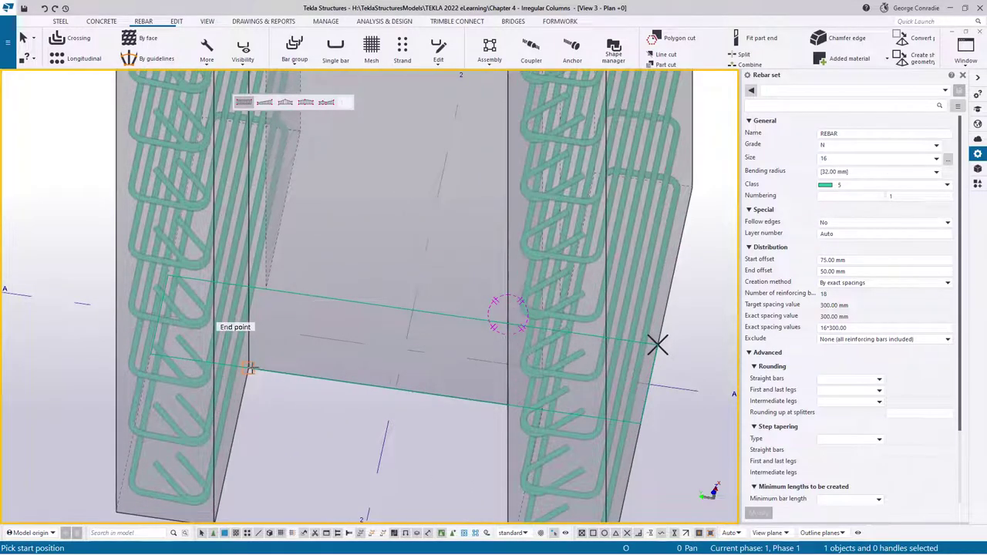
pyautogui.click(246, 369)
pyautogui.keyDown('ctrl'); pyautogui.moveTo(247, 368); pyautogui.dragTo(254, 267, button='middle'); pyautogui.keyUp('ctrl')
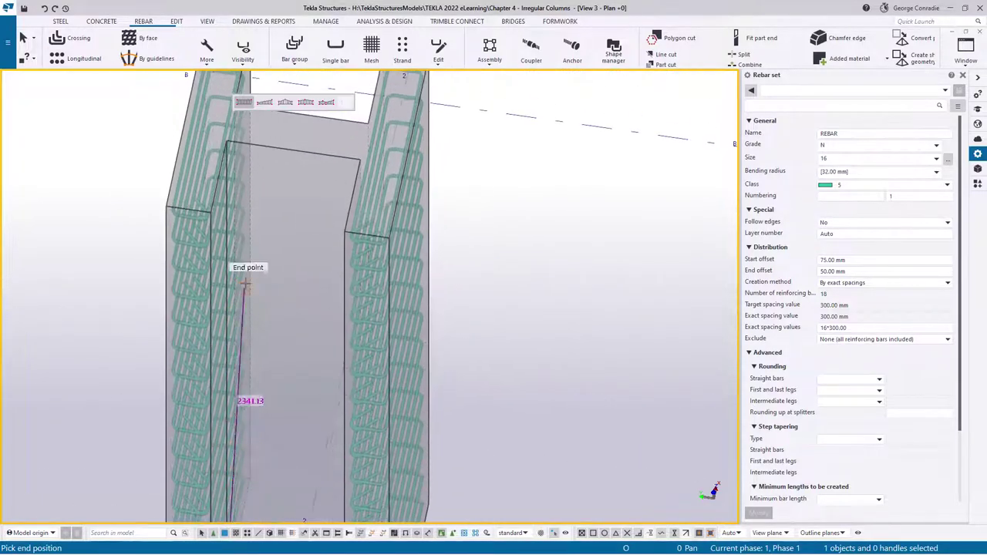
pyautogui.click(243, 144)
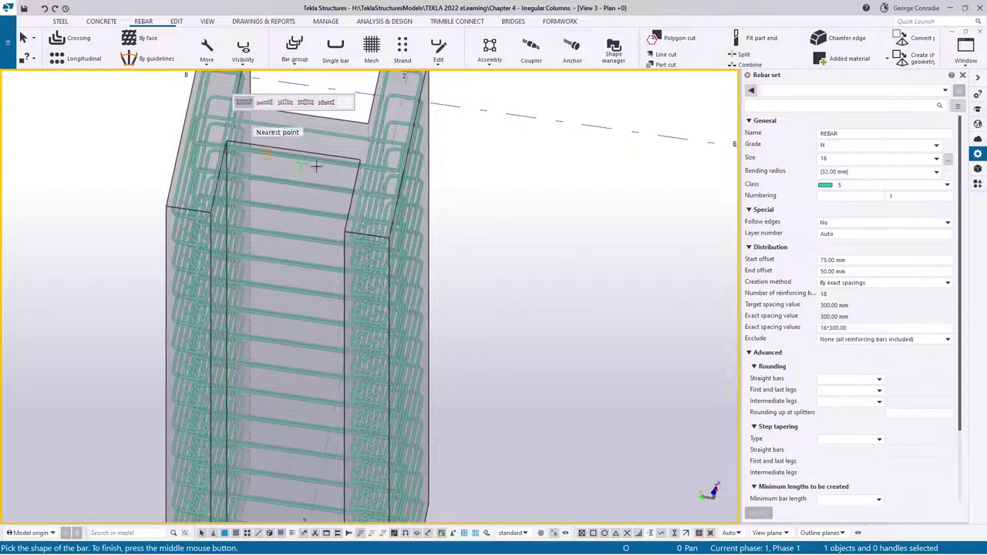
pyautogui.rightClick(487, 187)
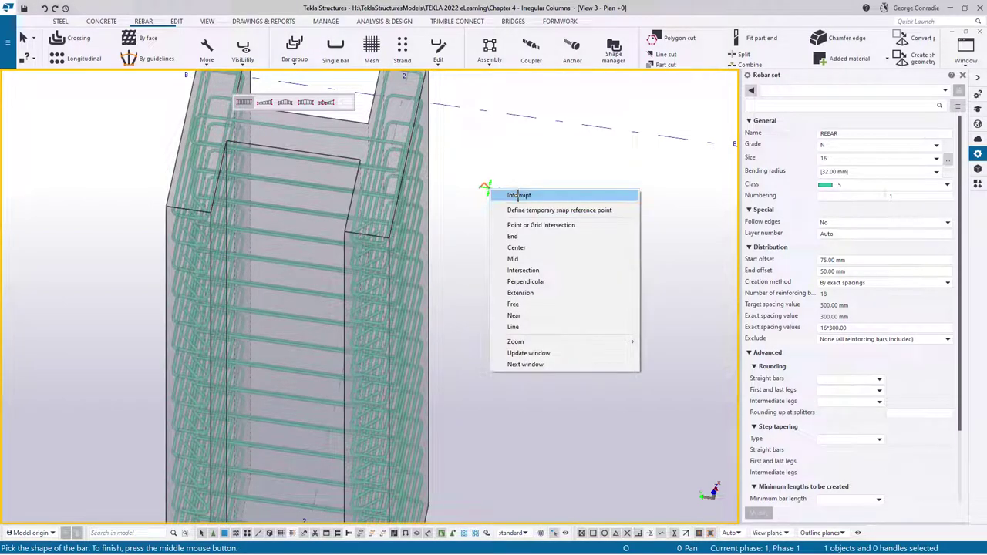
pyautogui.click(521, 196)
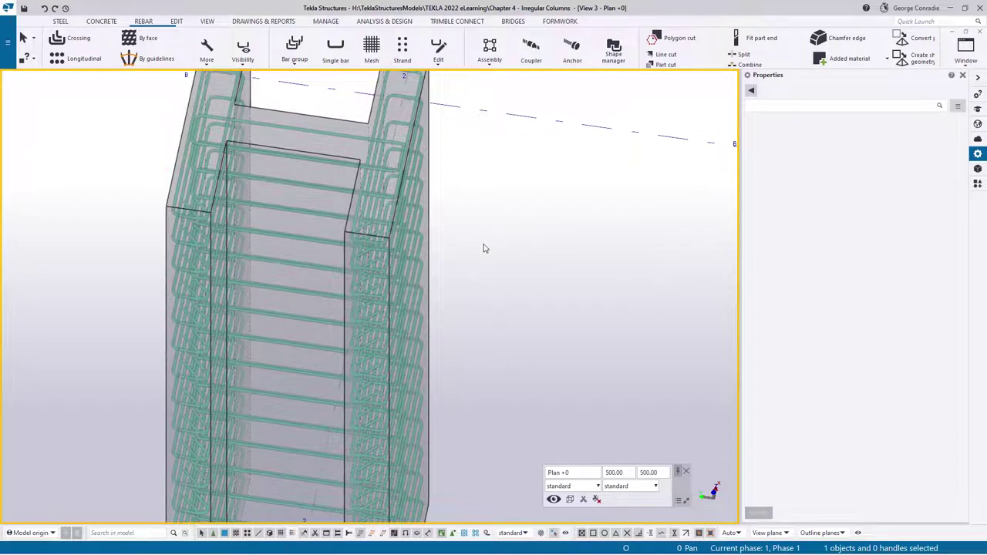
# Examine how the web ties meet the flange ties near the column's base from several angles.
pyautogui.scroll(-2, 486, 255)
pyautogui.scroll(2, 367, 401)
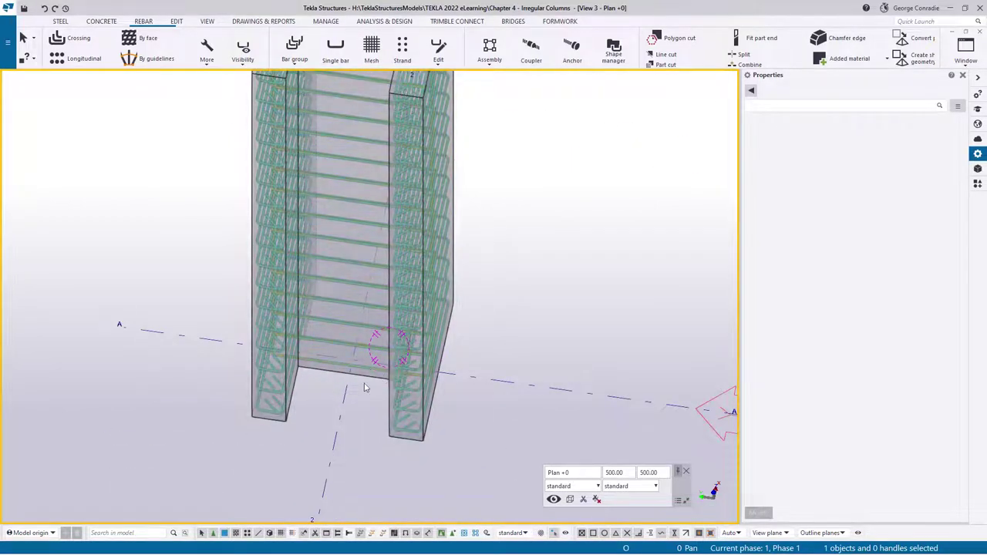
pyautogui.scroll(2, 364, 388)
pyautogui.scroll(-1, 305, 333)
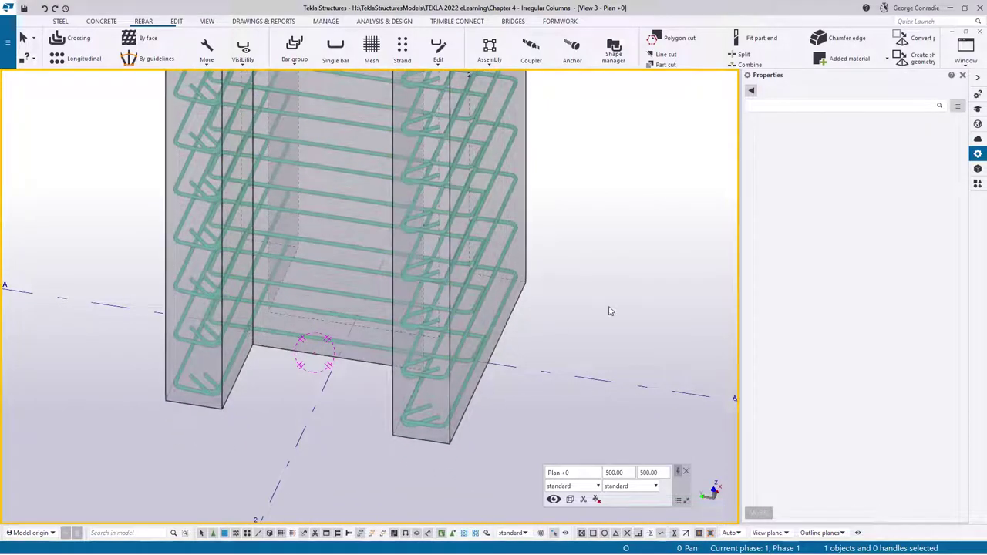
pyautogui.hotkey('ctrl', 'p')
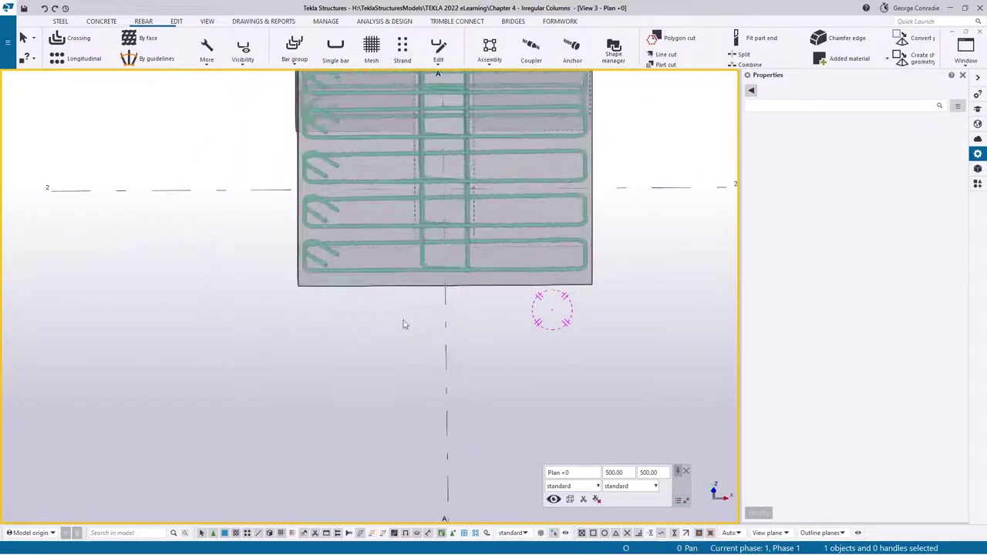
pyautogui.scroll(3, 404, 324)
pyautogui.hotkey('ctrl', 'p')
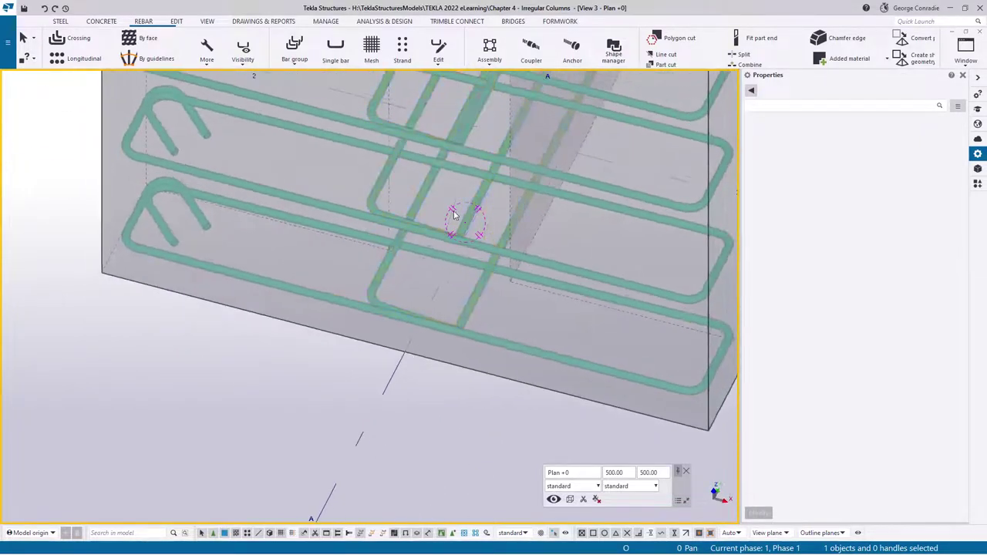
# Set the layer number of the web tie set's end leg face at the lower flange's outer side to 1.
pyautogui.click(472, 217)
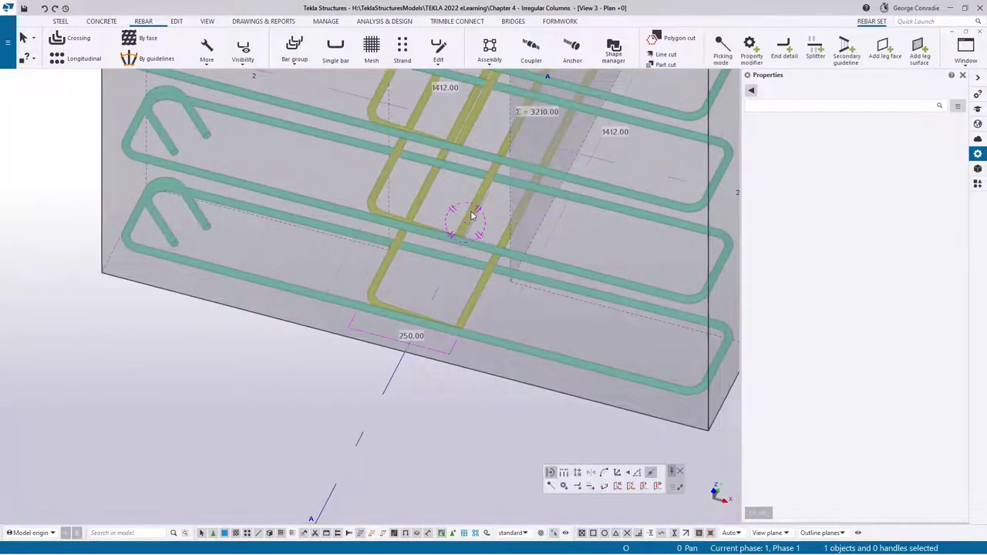
pyautogui.click(243, 49)
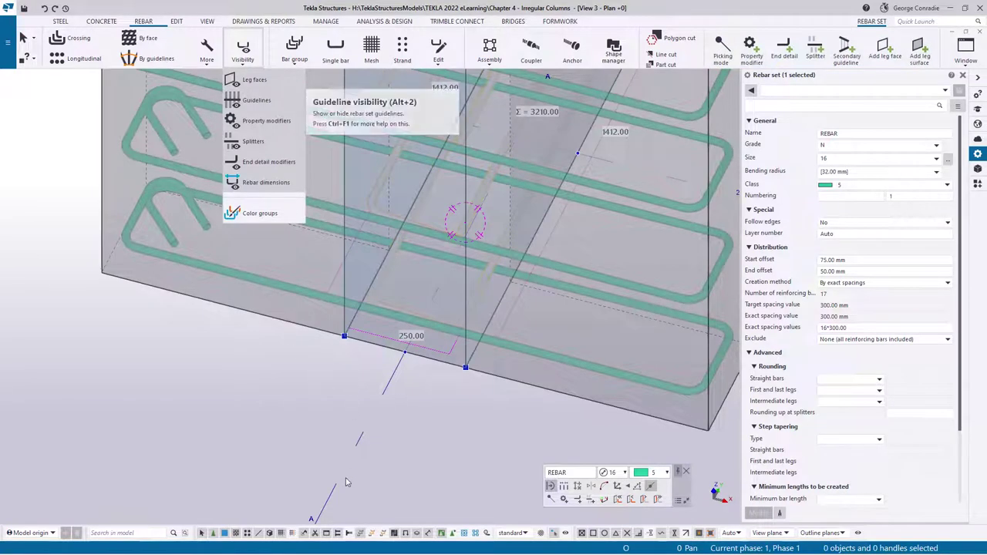
pyautogui.click(309, 418)
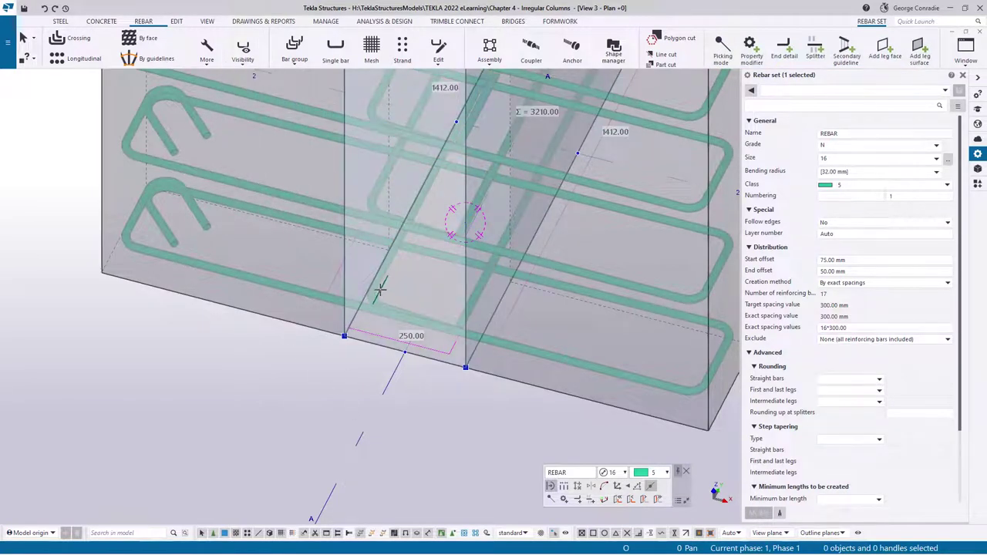
pyautogui.click(362, 331)
pyautogui.hotkey('ctrl', 'Down')
pyautogui.moveTo(289, 377); pyautogui.dragTo(268, 491, button='middle')
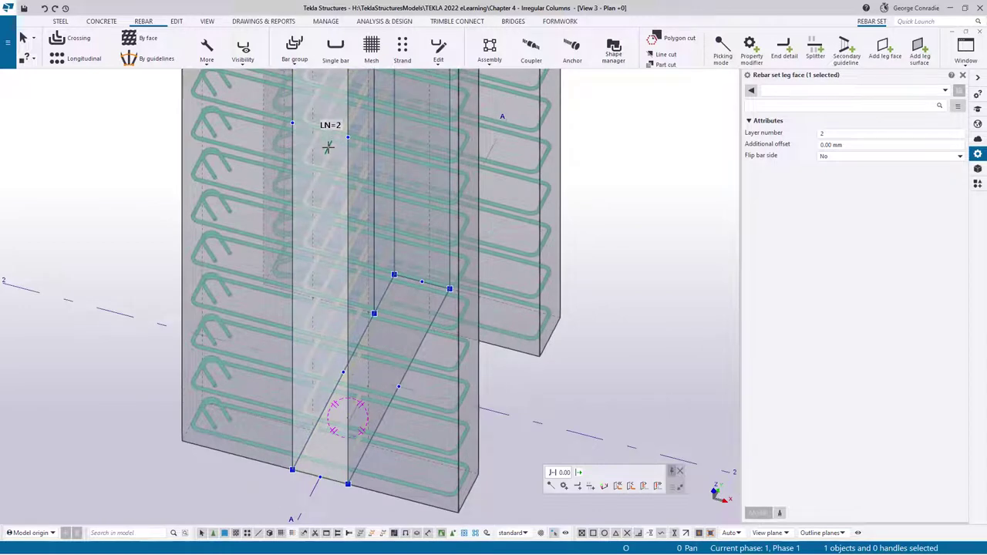
pyautogui.click(847, 133)
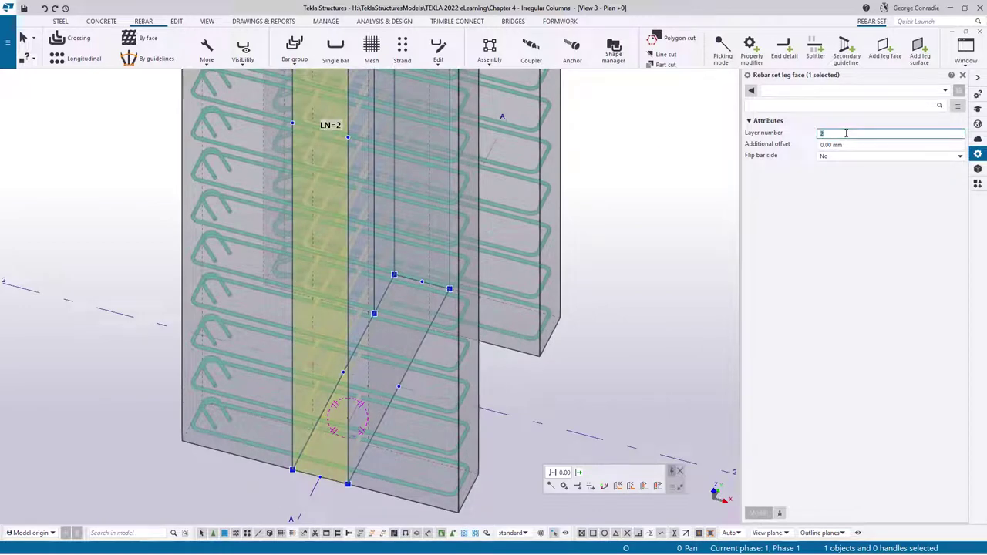
pyautogui.write('1')
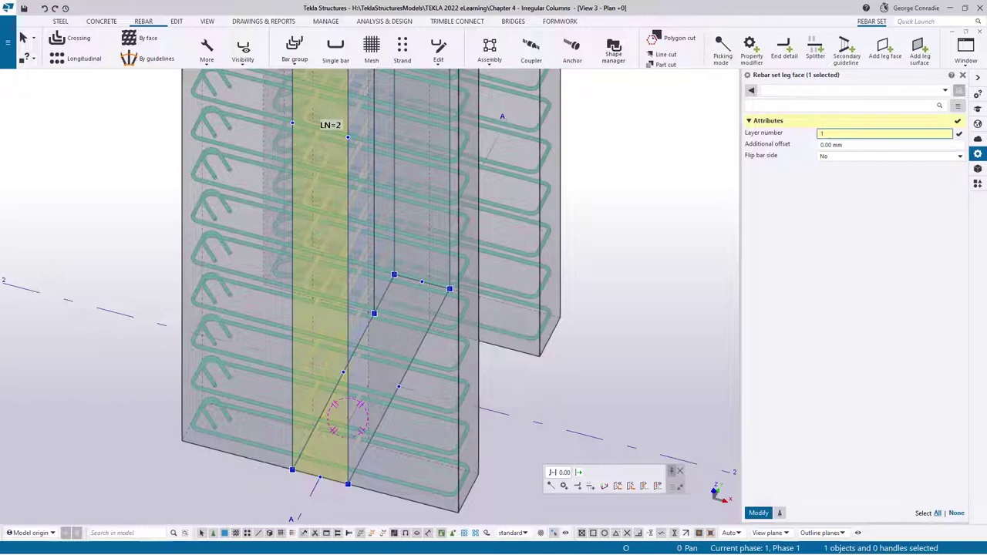
pyautogui.press('Return')
# Set the layer number of the opposite end leg face, at the upper flange's outer side, to 1 and deselect it.
pyautogui.moveTo(494, 293); pyautogui.dragTo(457, 319, button='middle')
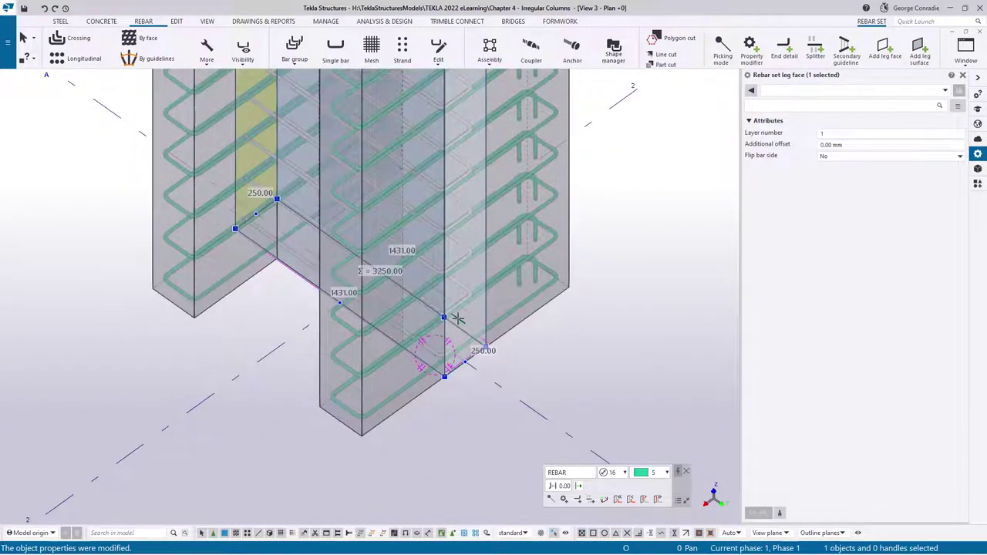
pyautogui.click(464, 322)
pyautogui.doubleClick(827, 133)
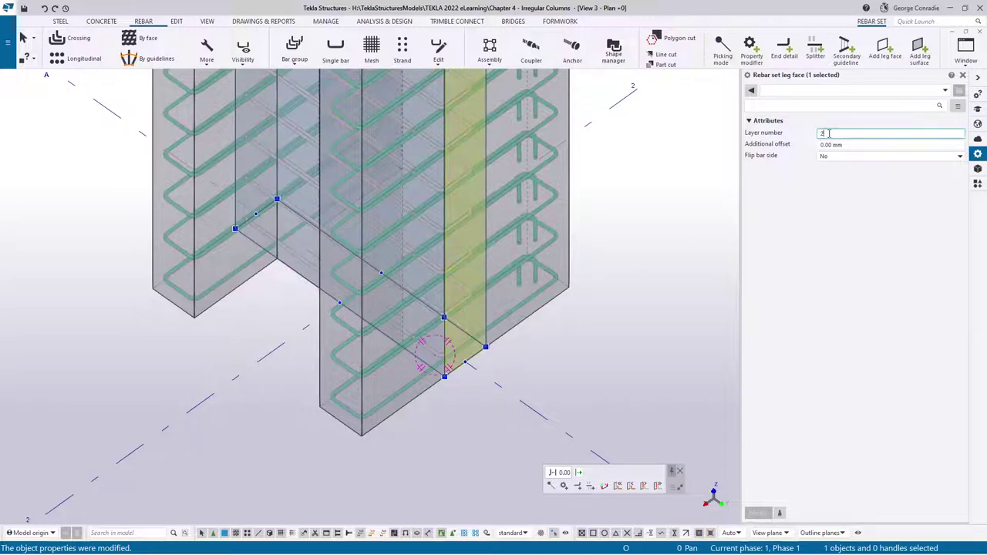
pyautogui.write('1')
pyautogui.press('Return')
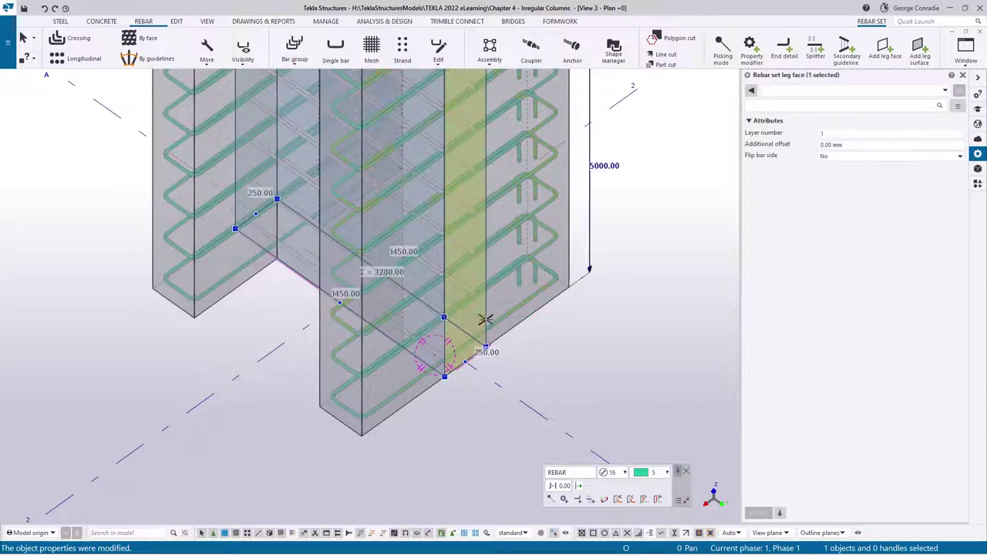
pyautogui.keyDown('ctrl'); pyautogui.moveTo(564, 348); pyautogui.dragTo(443, 230, button='middle'); pyautogui.keyUp('ctrl')
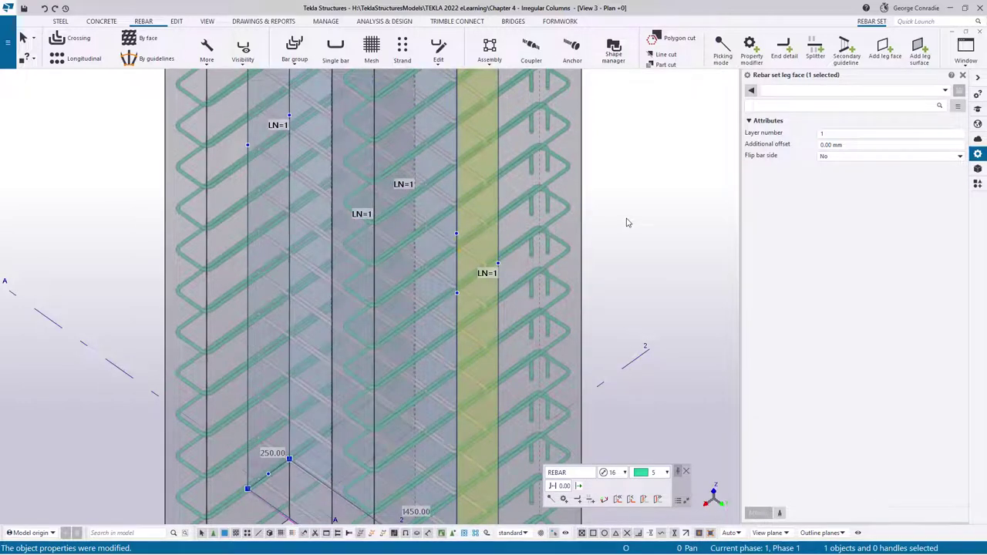
pyautogui.click(626, 222)
# Add a Standard 135-degrees hook end detail modifier to the web ties along their right-hand corner in the lower flange, over the full column height.
pyautogui.keyDown('ctrl'); pyautogui.moveTo(626, 222); pyautogui.dragTo(397, 393, button='middle'); pyautogui.keyUp('ctrl')
pyautogui.scroll(5, 397, 390)
pyautogui.click(421, 373)
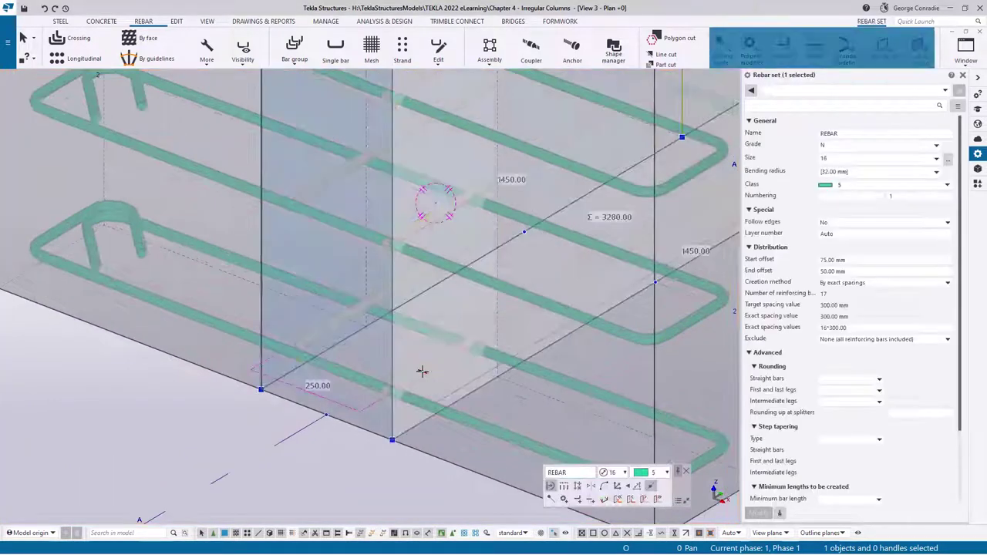
pyautogui.click(784, 49)
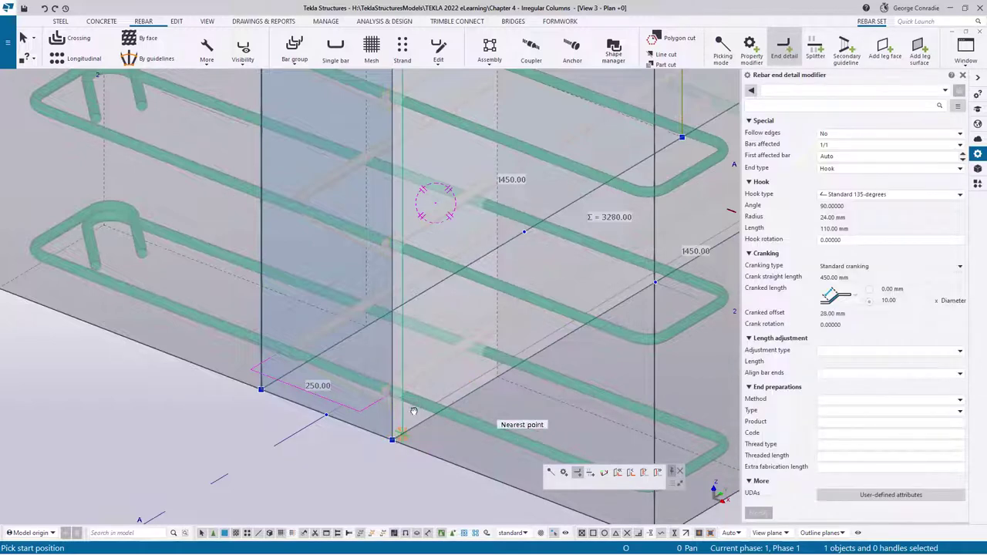
pyautogui.keyDown('ctrl'); pyautogui.moveTo(395, 421); pyautogui.dragTo(398, 377, button='middle'); pyautogui.keyUp('ctrl')
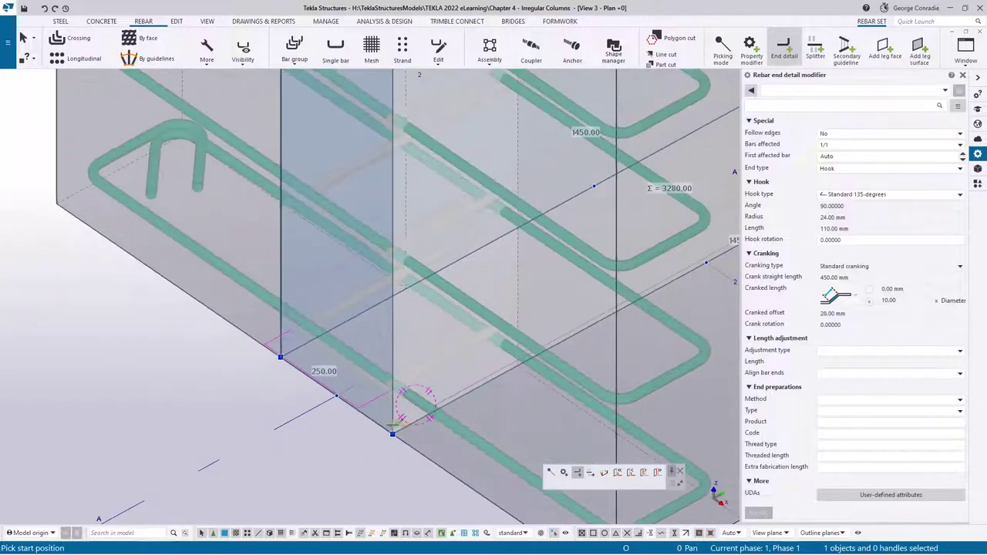
pyautogui.click(554, 474)
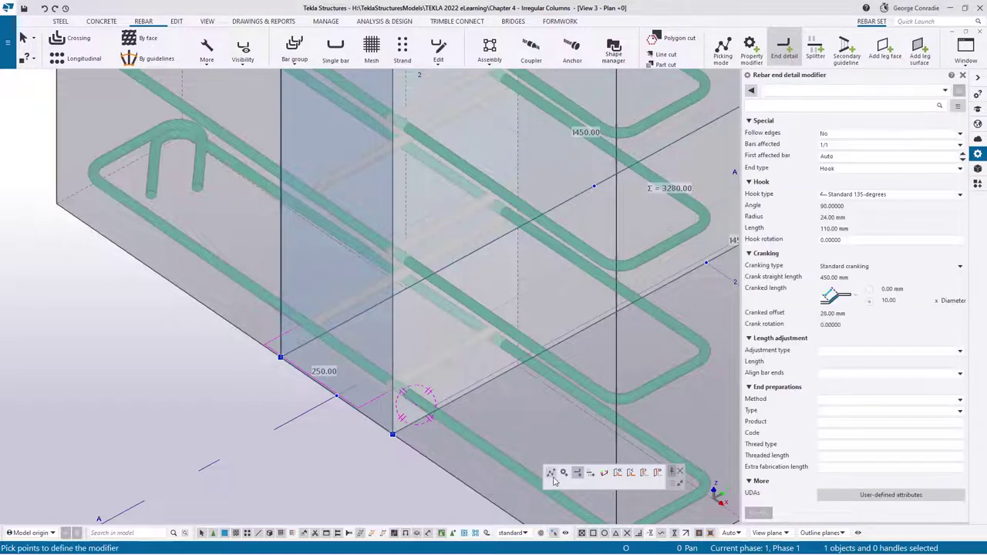
pyautogui.scroll(-6, 392, 434)
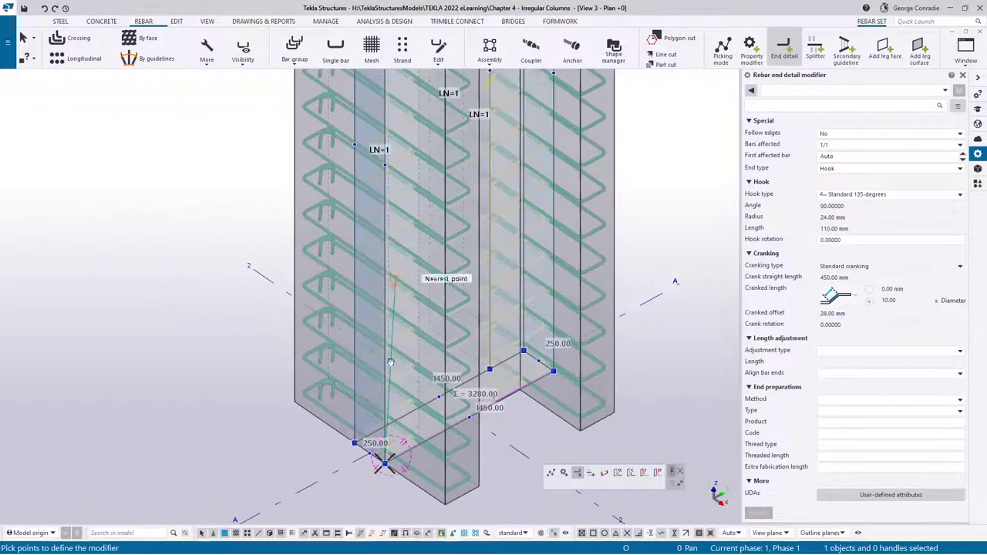
pyautogui.scroll(8, 363, 393)
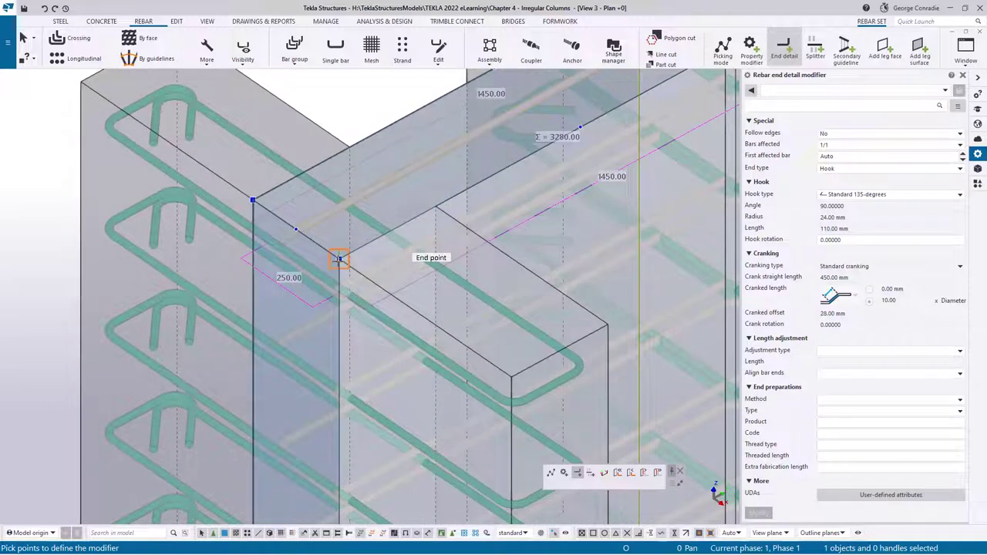
pyautogui.click(340, 259)
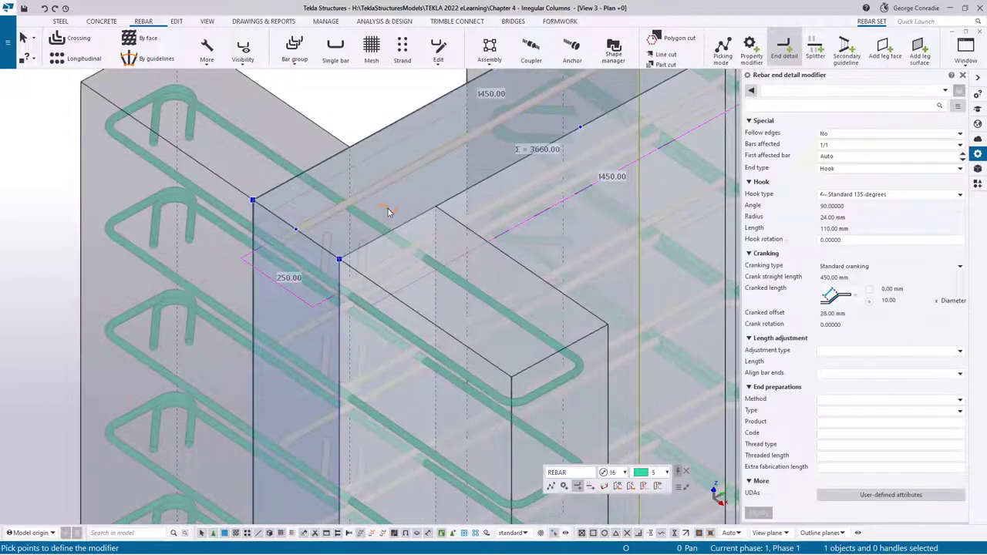
pyautogui.rightClick(389, 212)
pyautogui.click(409, 216)
pyautogui.scroll(-3, 604, 378)
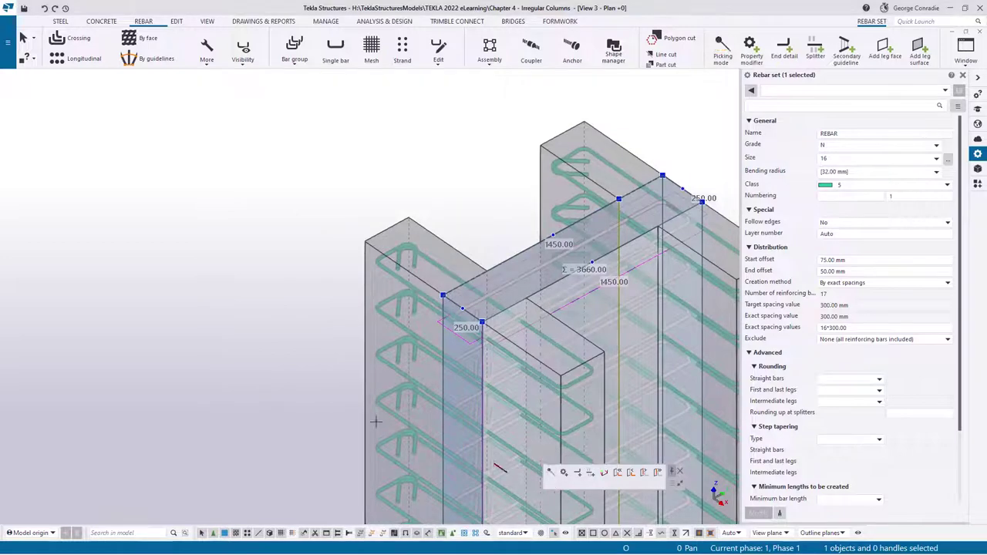
pyautogui.click(287, 382)
# Examine the web ties against the flange ties in the Plan +0 view and at the column's base in Elevation Grid A.
pyautogui.scroll(-2, 286, 328)
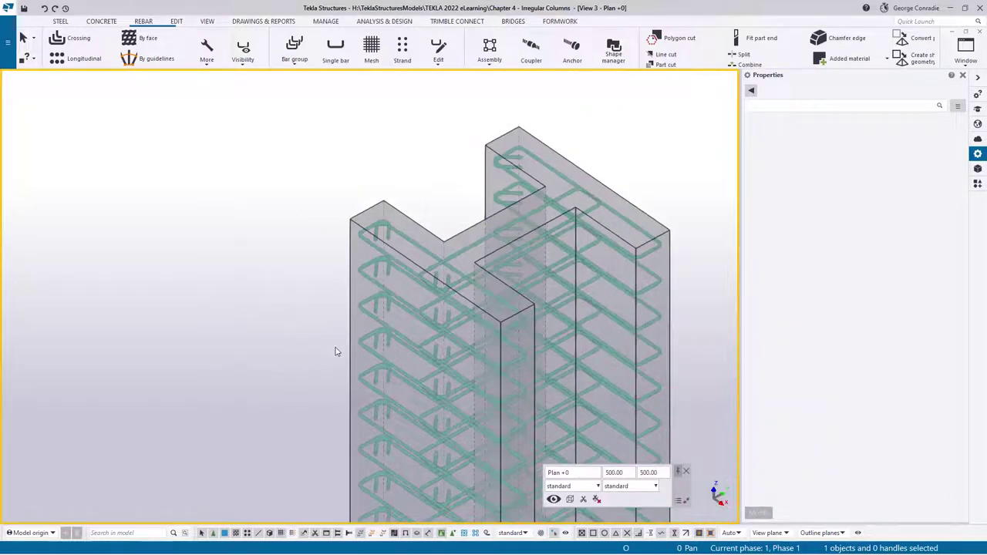
pyautogui.hotkey('ctrl', 'p')
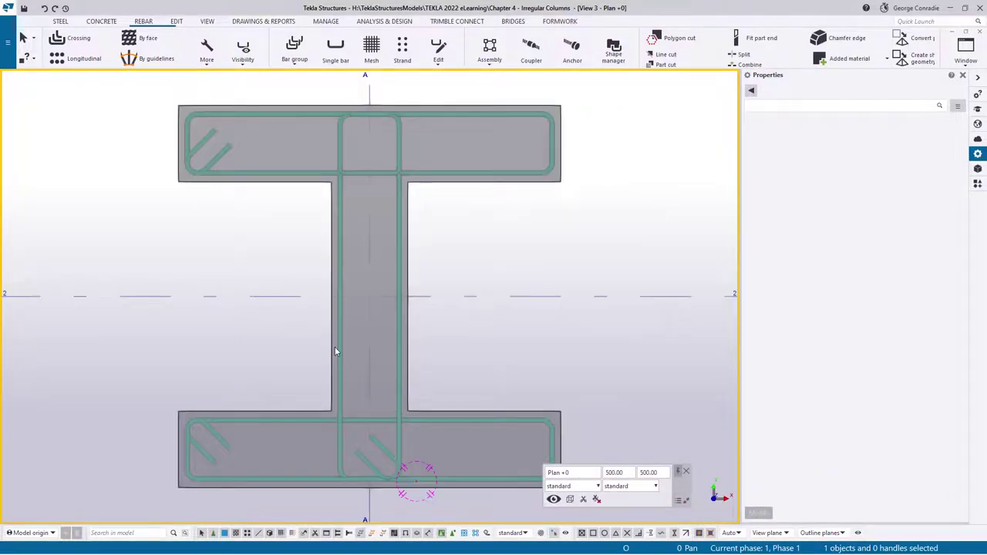
pyautogui.hotkey('ctrl', 'Tab')
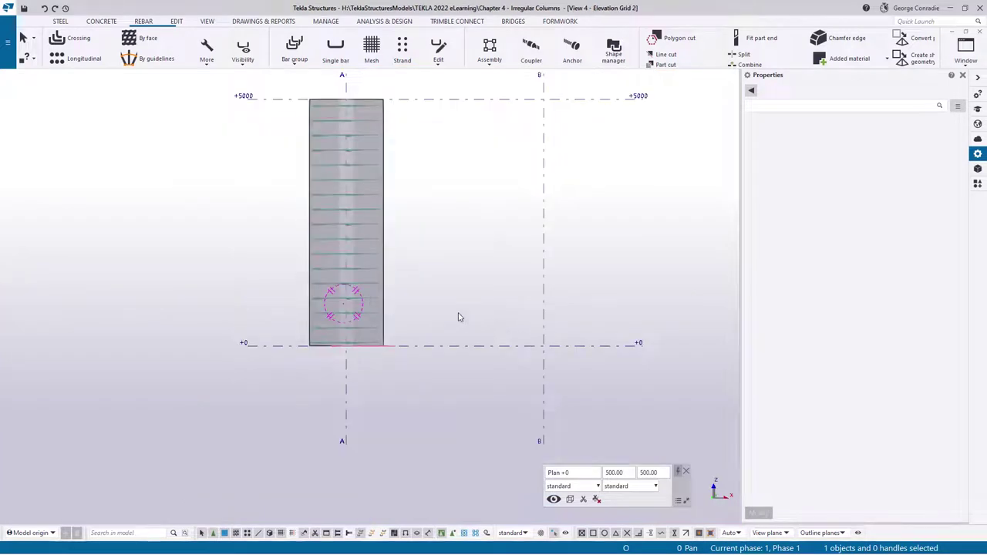
pyautogui.hotkey('ctrl', 'Tab')
pyautogui.hotkey('ctrl', 'Tab')
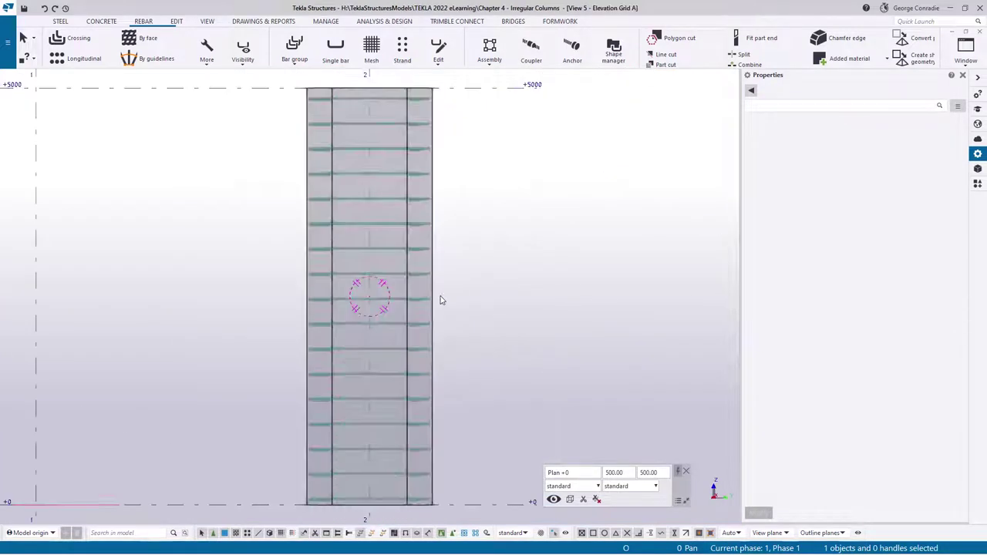
pyautogui.moveTo(450, 302); pyautogui.dragTo(489, 215, button='middle')
pyautogui.scroll(5, 412, 412)
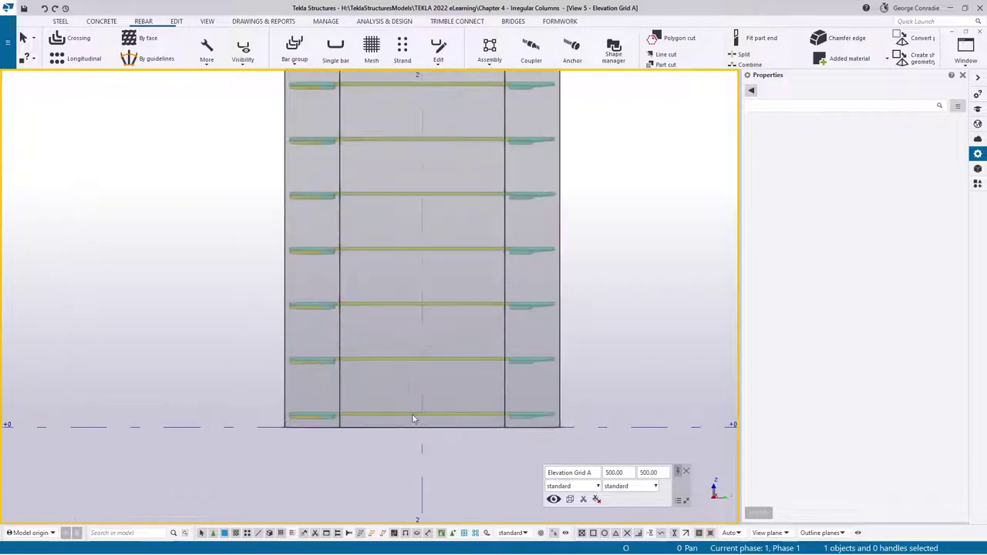
pyautogui.scroll(3, 468, 445)
# Look up the actual diameter of the grade N size 16 tie/stirrup bar for the web tie set in the rebar catalog.
pyautogui.click(448, 315)
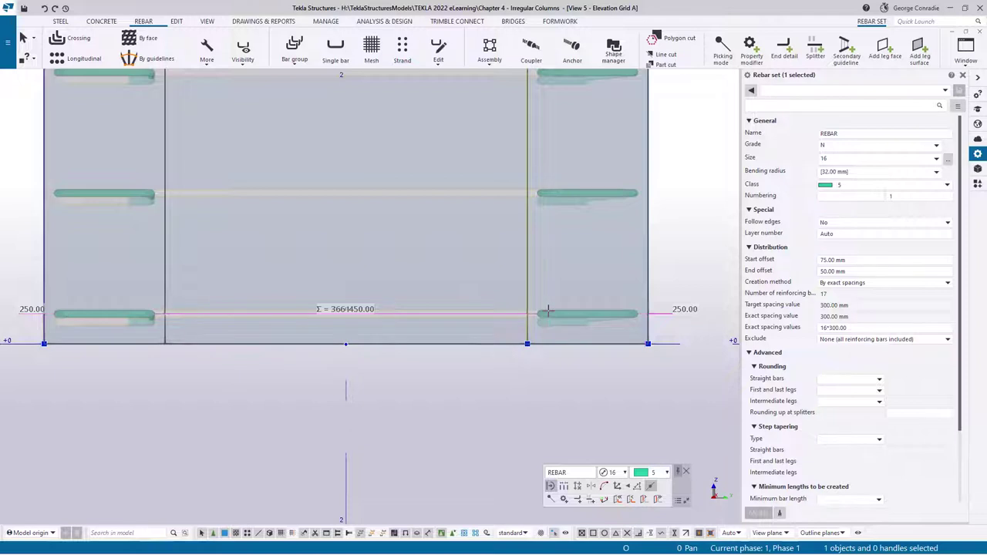
pyautogui.click(451, 385)
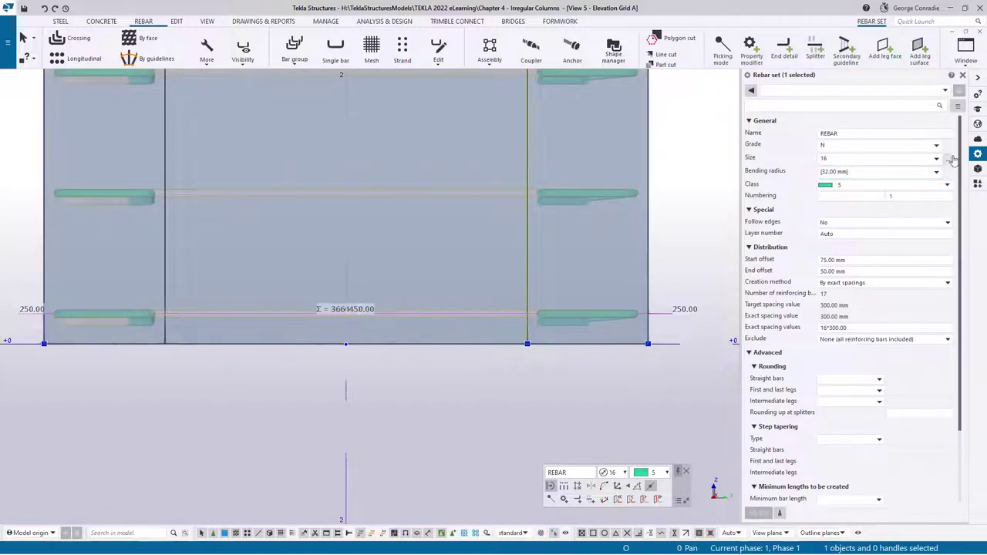
pyautogui.click(948, 158)
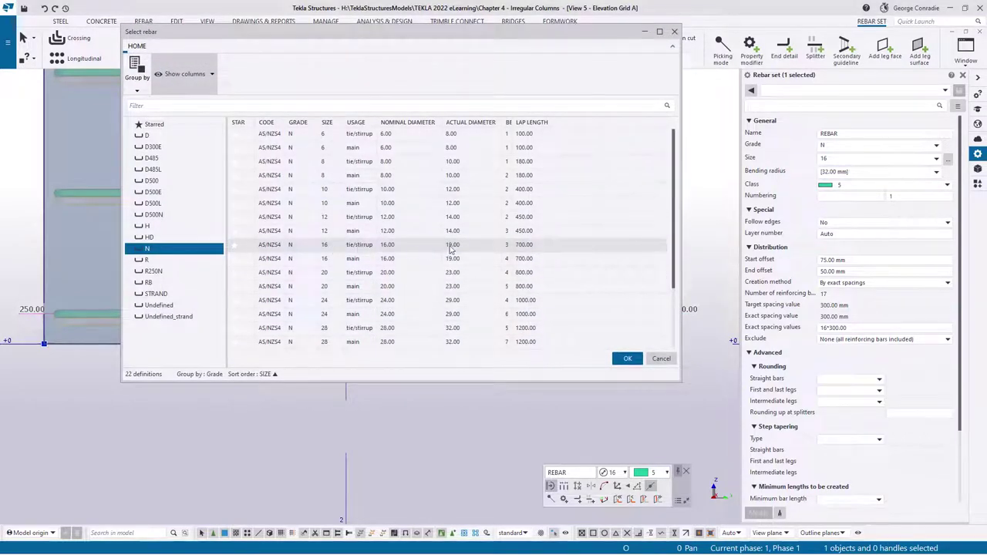
pyautogui.click(675, 32)
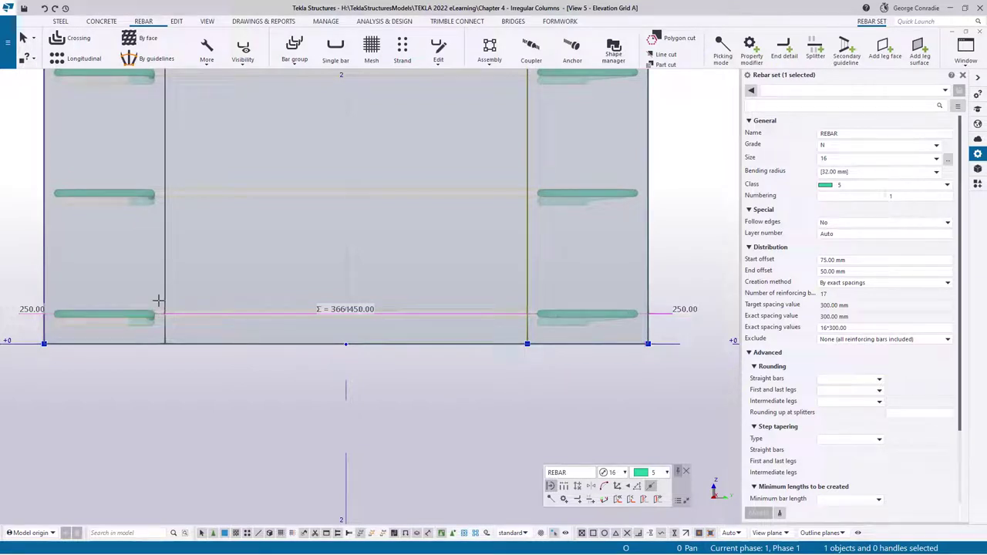
# Set the web tie set's start offset to 120 mm and deselect the set.
pyautogui.tripleClick(855, 260)
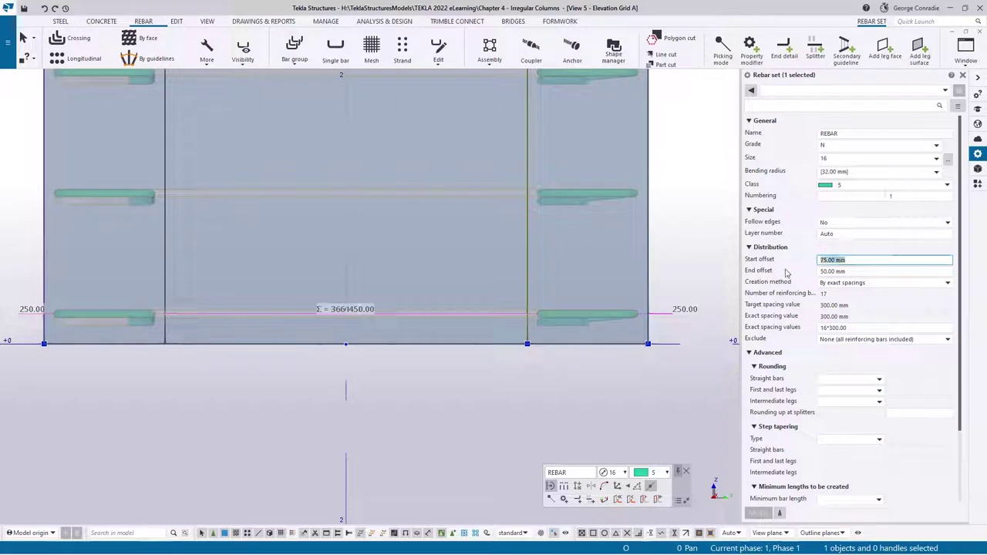
pyautogui.write('1')
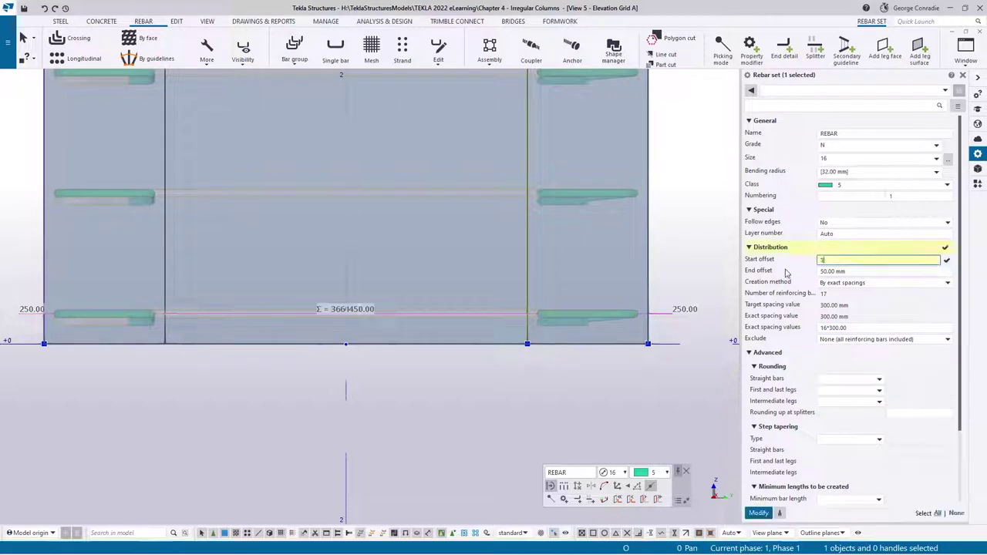
pyautogui.write('20')
pyautogui.press('Return')
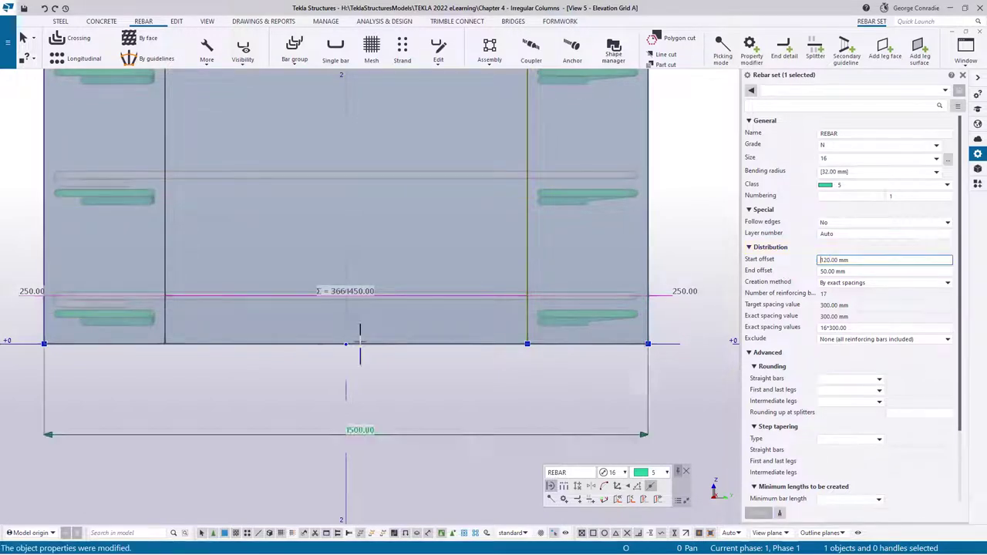
pyautogui.scroll(4, 255, 429)
pyautogui.click(115, 357)
# Examine the clearance between the web ties and flange ties in Elevation Grid A, from the column's base up to its top.
pyautogui.scroll(3, 496, 344)
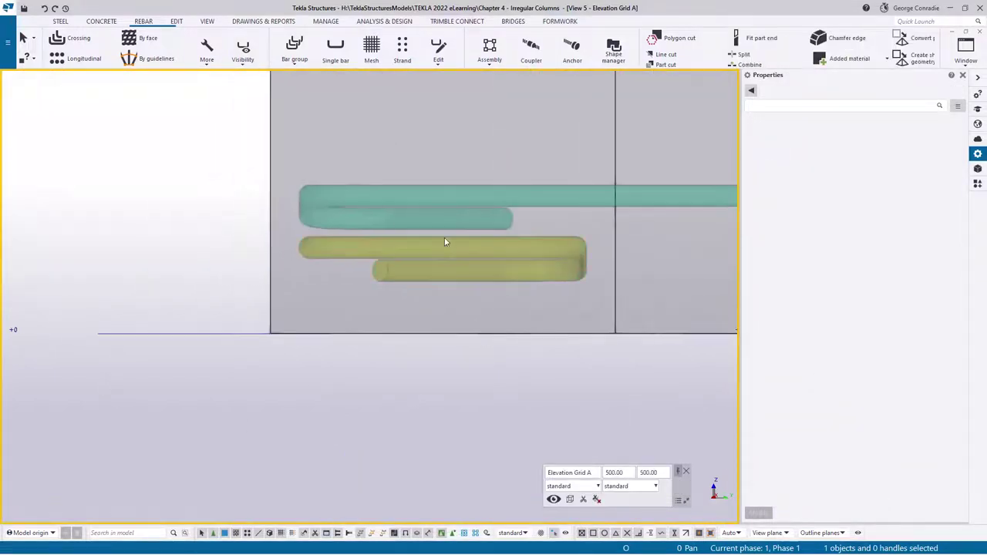
pyautogui.scroll(2, 448, 237)
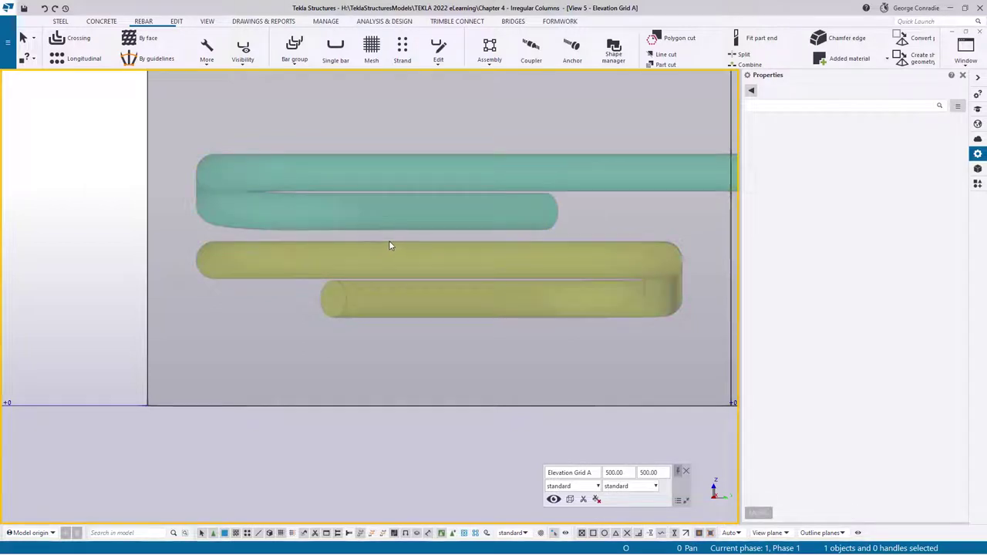
pyautogui.scroll(-3, 391, 246)
pyautogui.moveTo(390, 245); pyautogui.dragTo(293, 260, button='middle')
pyautogui.scroll(-1, 303, 260)
pyautogui.scroll(-1, 306, 247)
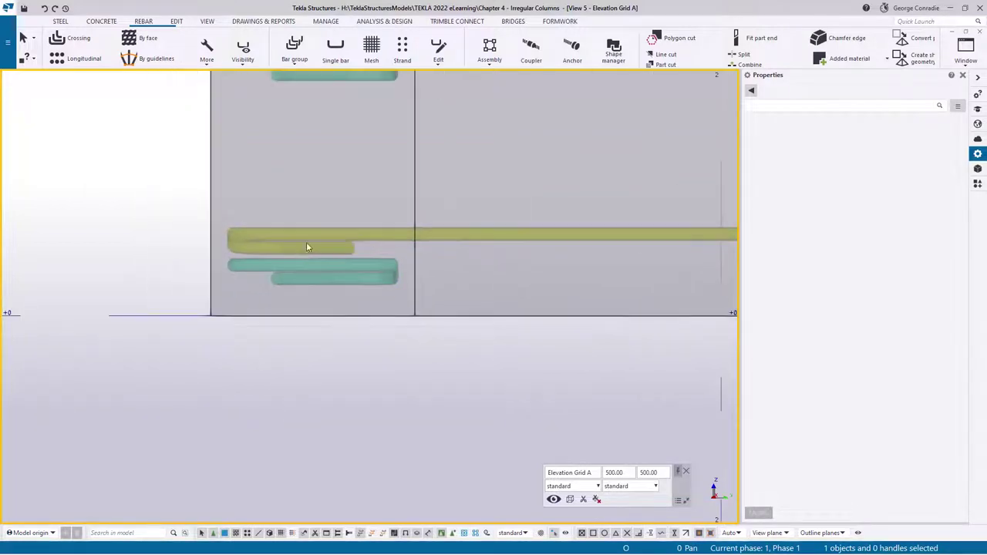
pyautogui.scroll(-1, 382, 252)
pyautogui.scroll(-2, 576, 247)
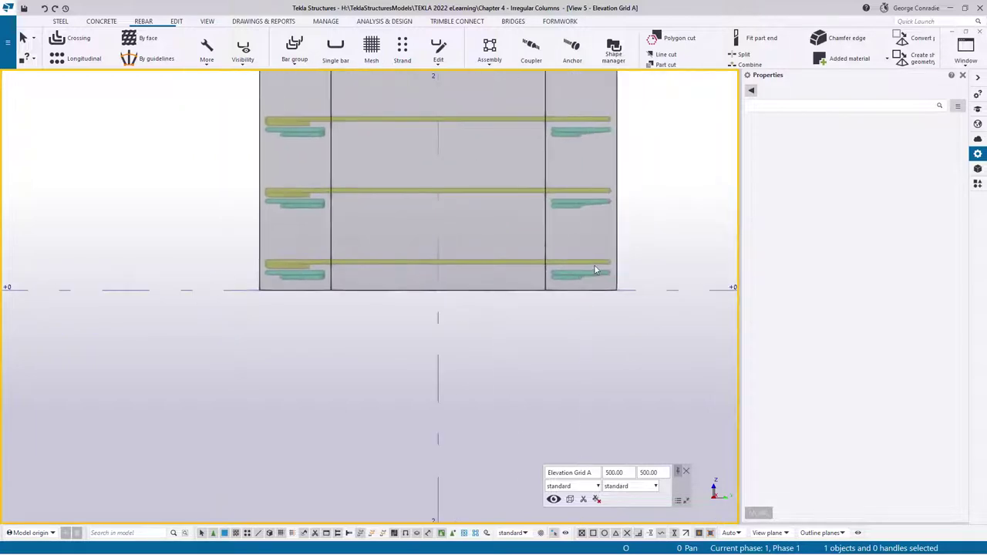
pyautogui.scroll(-2, 594, 265)
pyautogui.moveTo(549, 216); pyautogui.dragTo(485, 363, button='middle')
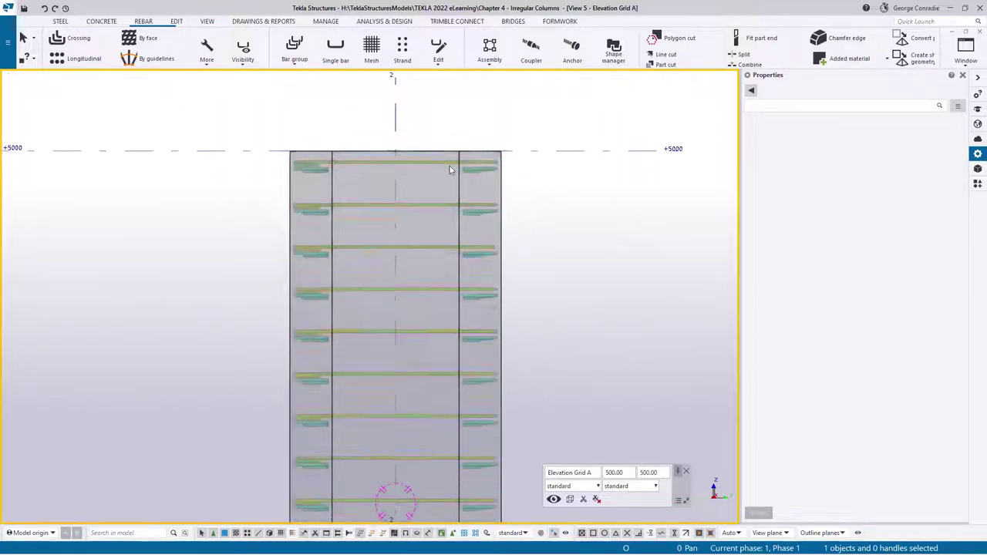
pyautogui.scroll(2, 443, 170)
pyautogui.scroll(-5, 486, 178)
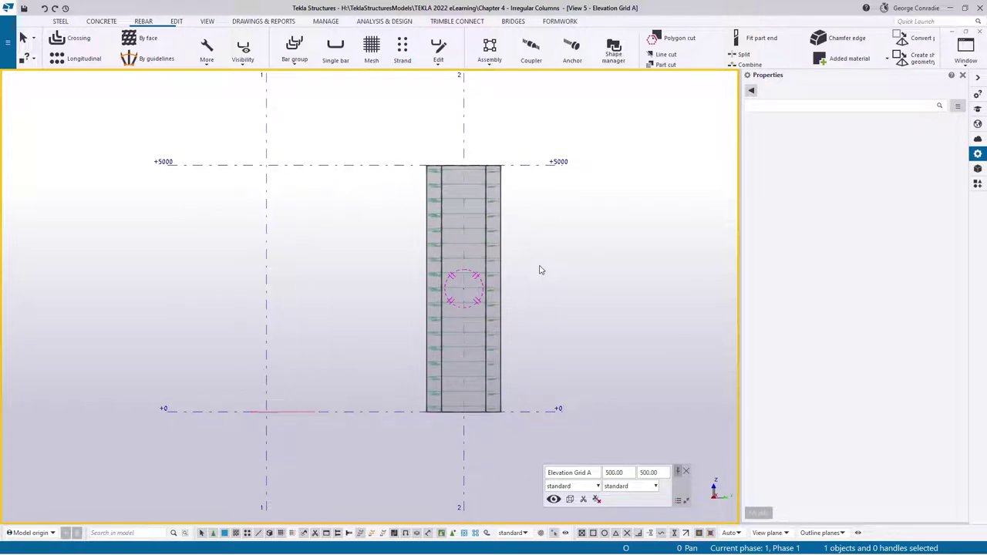
# Examine the complete tie arrangement of the column in the 3d-Rendered view, in perspective and looking straight down from above.
pyautogui.hotkey('ctrl', 'Tab')
pyautogui.hotkey('ctrl', 'Tab')
pyautogui.hotkey('ctrl', 'Tab')
pyautogui.hotkey('ctrl', 'Tab')
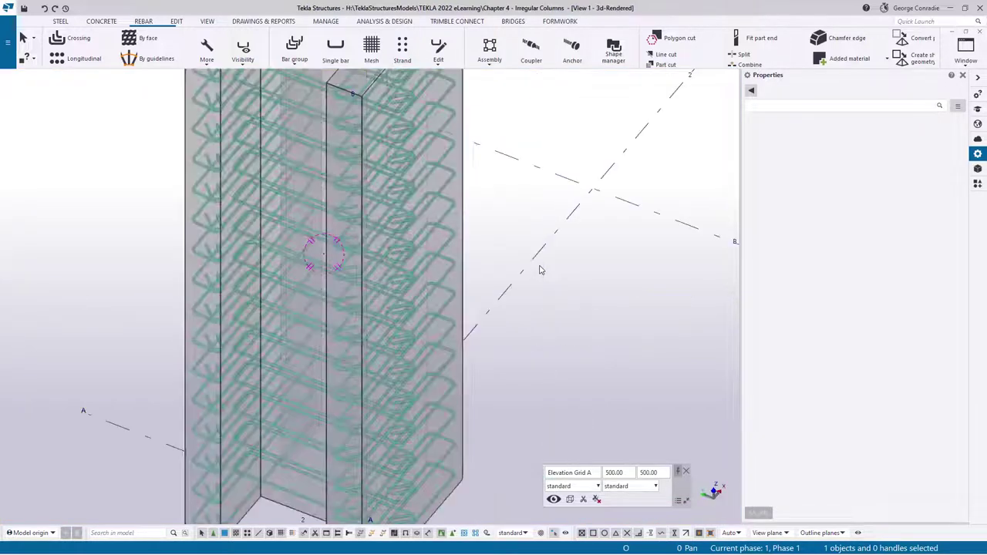
pyautogui.keyDown('ctrl'); pyautogui.moveTo(540, 270); pyautogui.dragTo(391, 389, button='middle'); pyautogui.keyUp('ctrl')
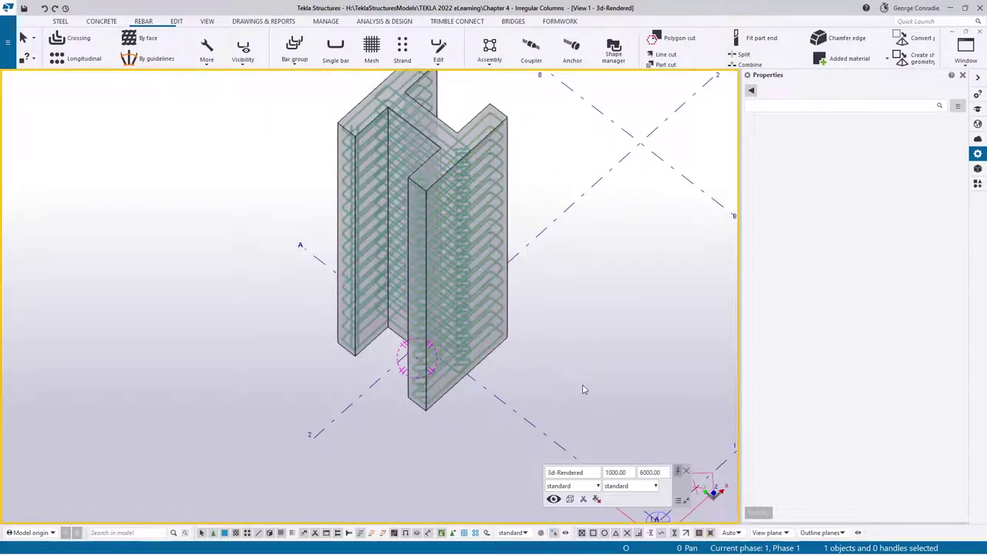
pyautogui.hotkey('ctrl', 'p')
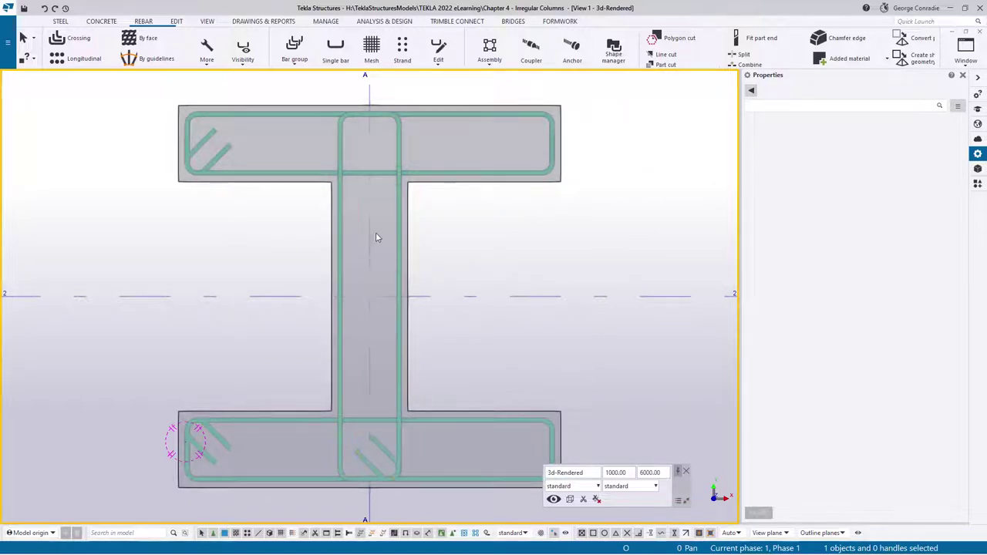
# Switch to the Photos image Target Rebar H Shape Column.png, read the remaining rebar requirements, and close it.
pyautogui.hotkey('alt', 'Tab')
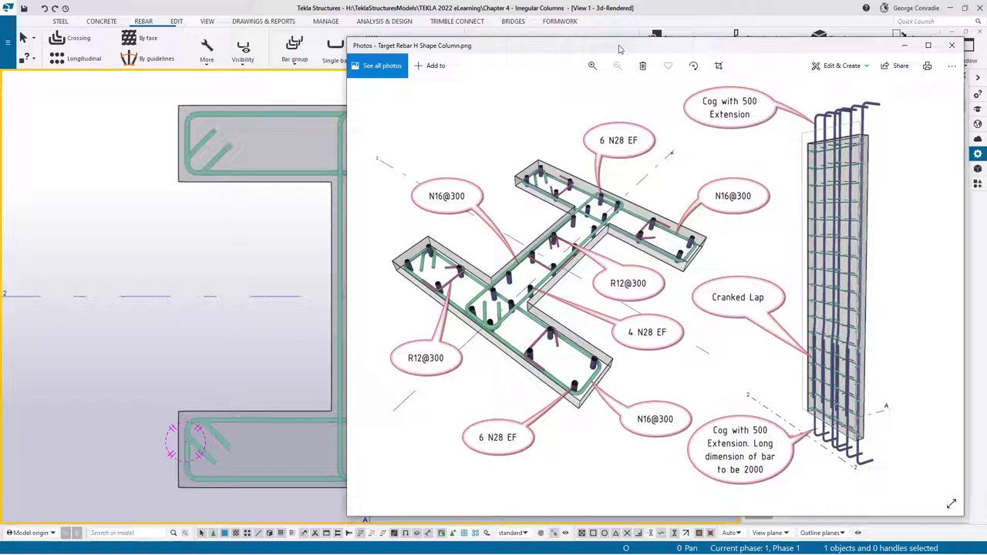
pyautogui.moveTo(623, 49); pyautogui.dragTo(610, 49)
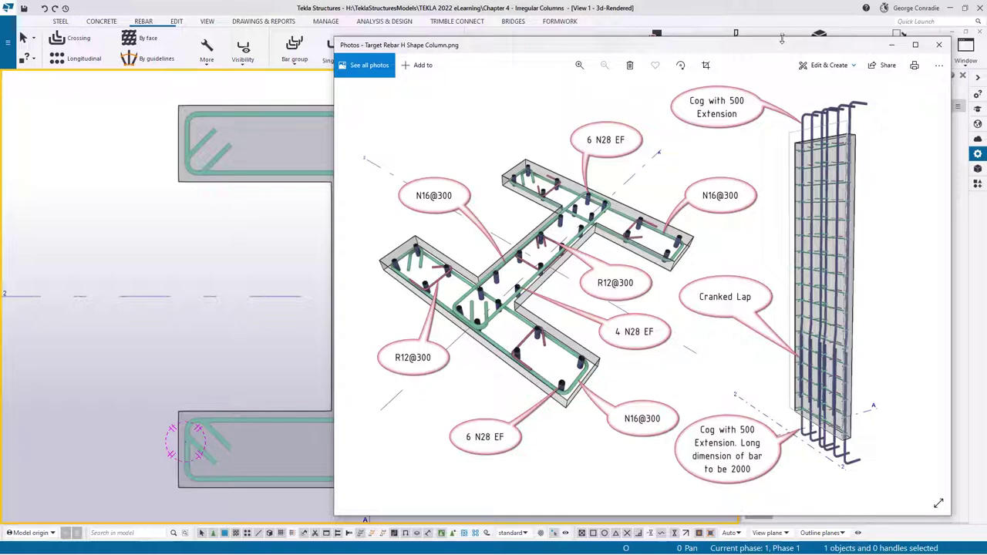
pyautogui.click(939, 45)
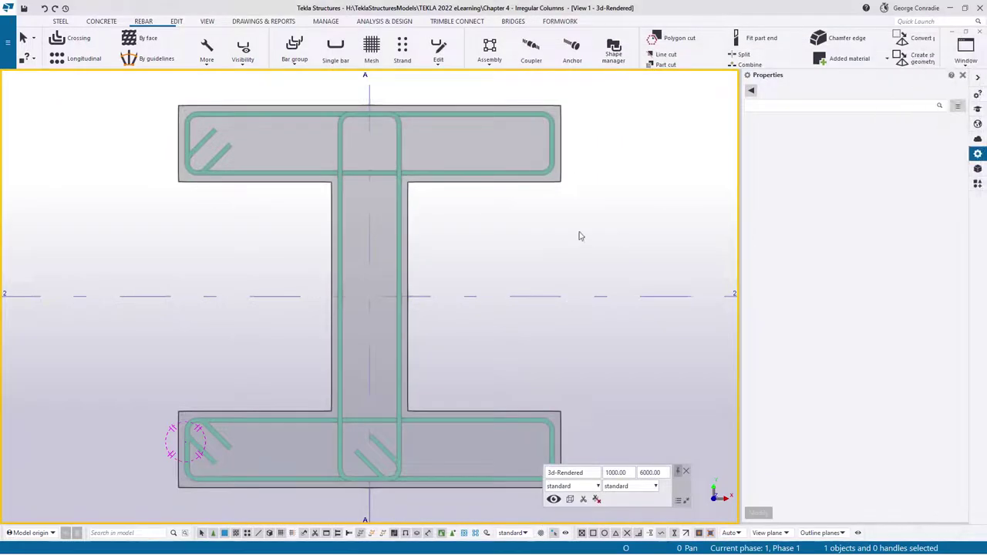
# Start a longitudinal rebar set for the column and choose the grade N, size 28 main bar for it.
pyautogui.moveTo(546, 254); pyautogui.dragTo(599, 163, button='middle')
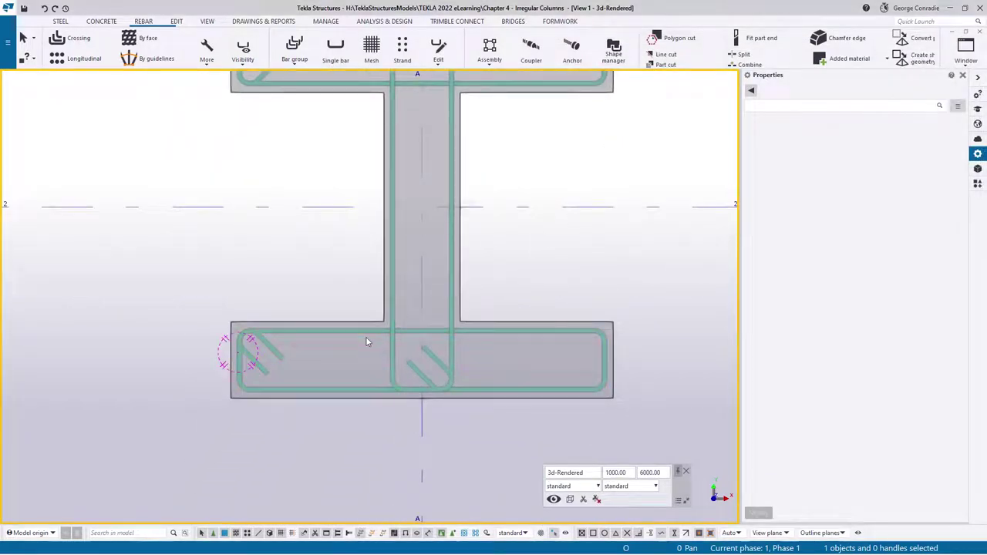
pyautogui.hotkey('ctrl', 'p')
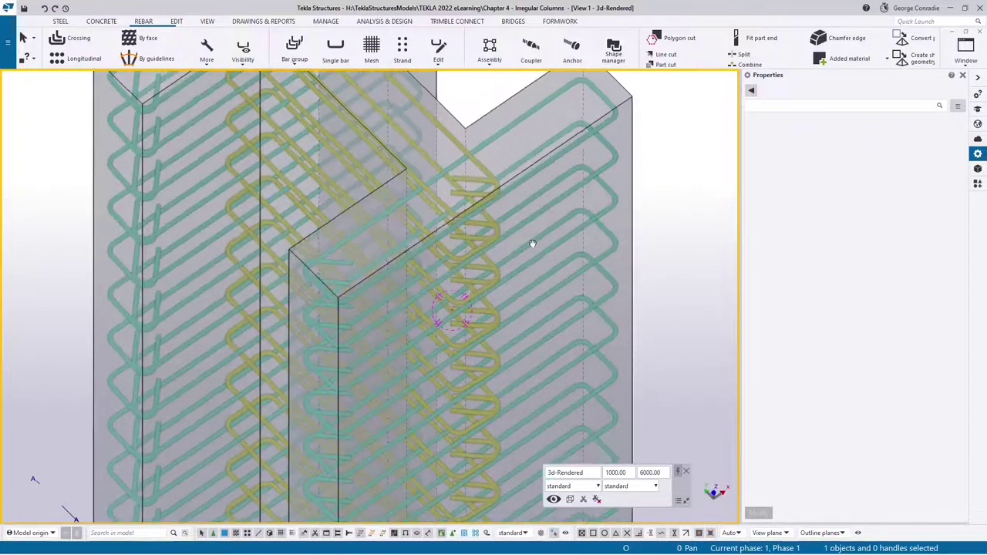
pyautogui.scroll(-5, 540, 278)
pyautogui.scroll(3, 479, 301)
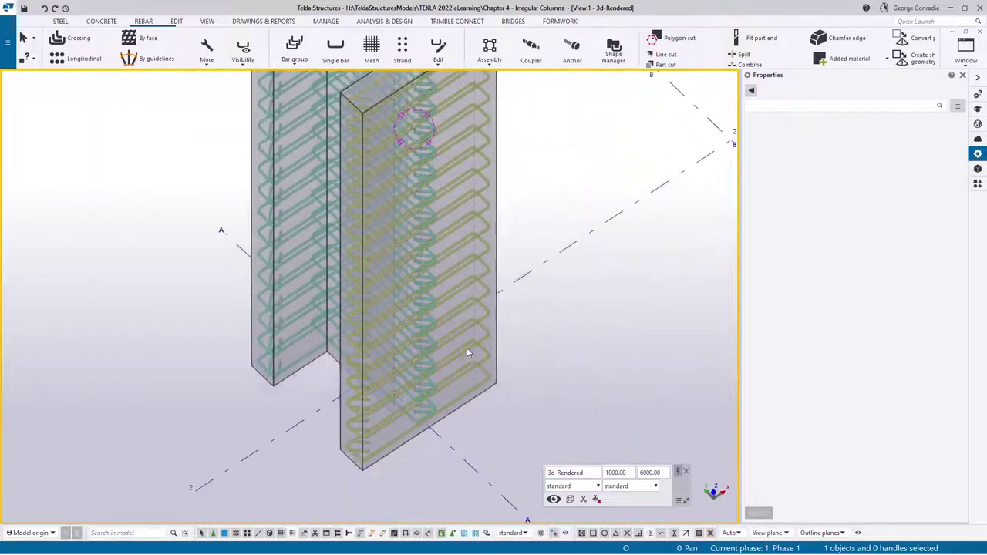
pyautogui.moveTo(467, 347); pyautogui.dragTo(489, 330, button='middle')
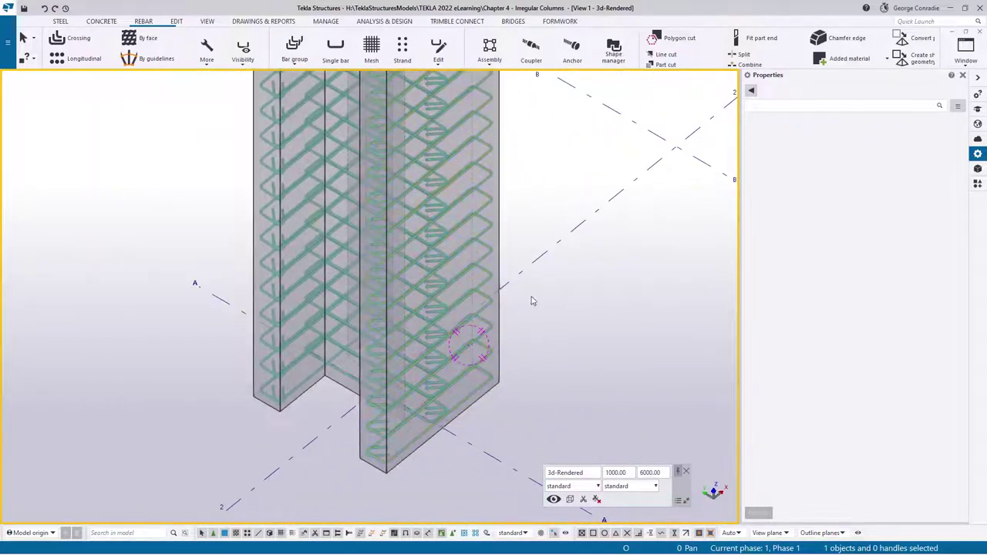
pyautogui.click(87, 66)
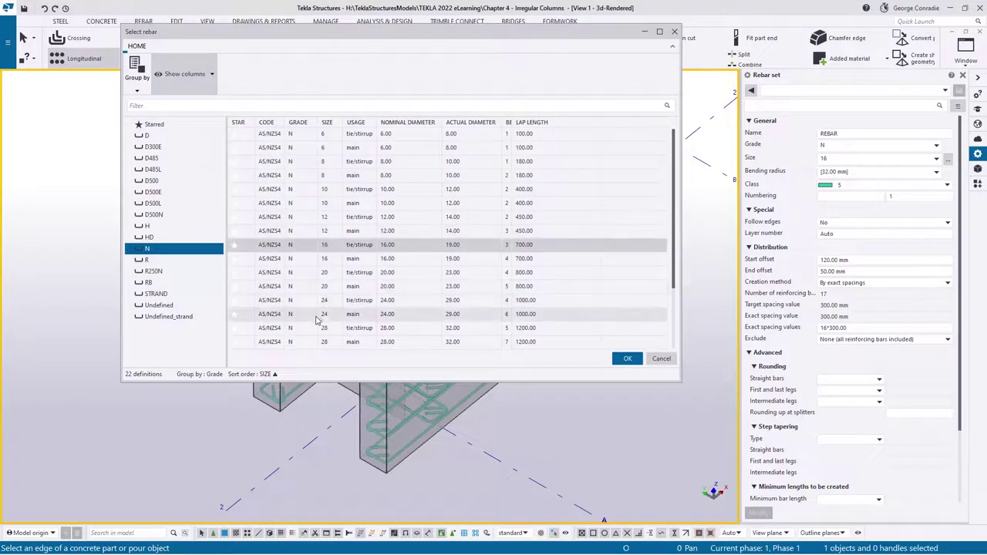
pyautogui.click(326, 342)
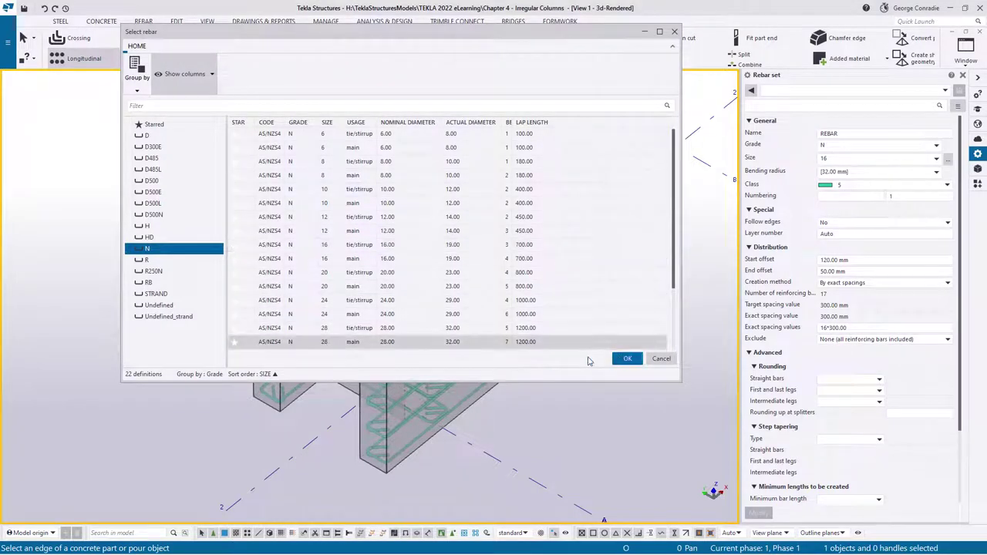
pyautogui.click(627, 360)
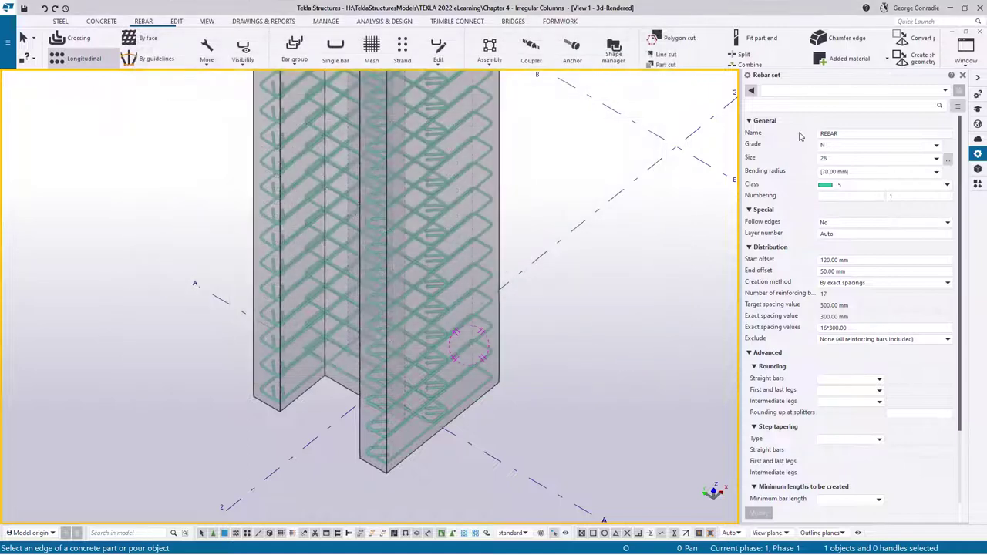